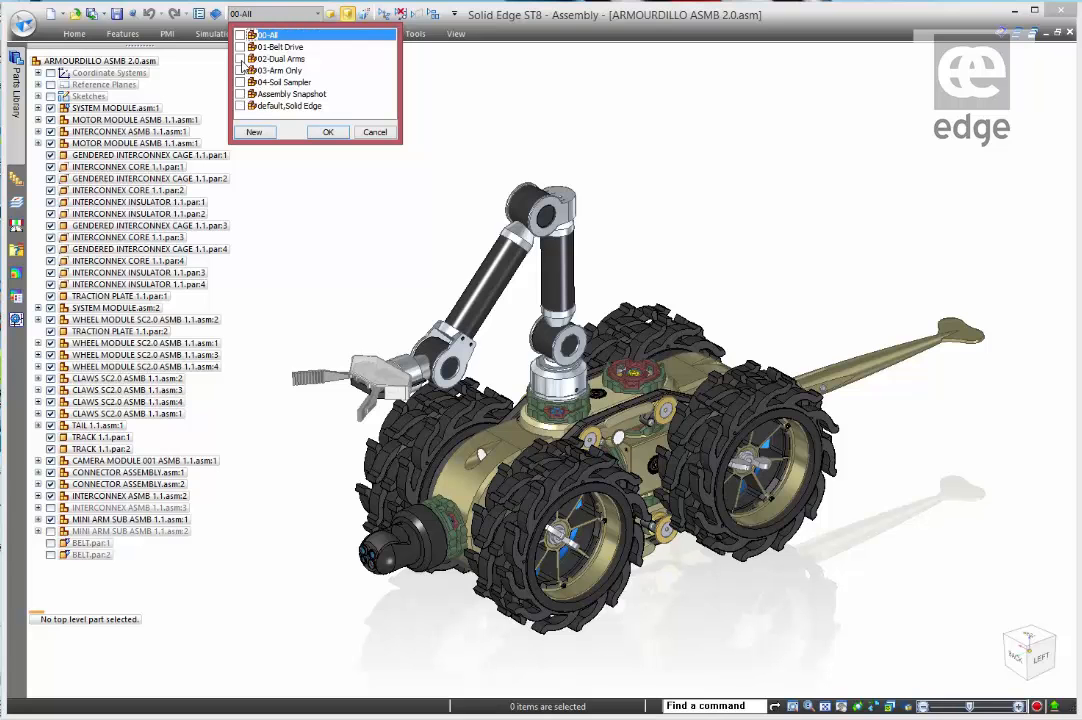
Apply the 01-Belt Drive display configuration to the assembly
left_click(275, 47)
left_click(328, 132)
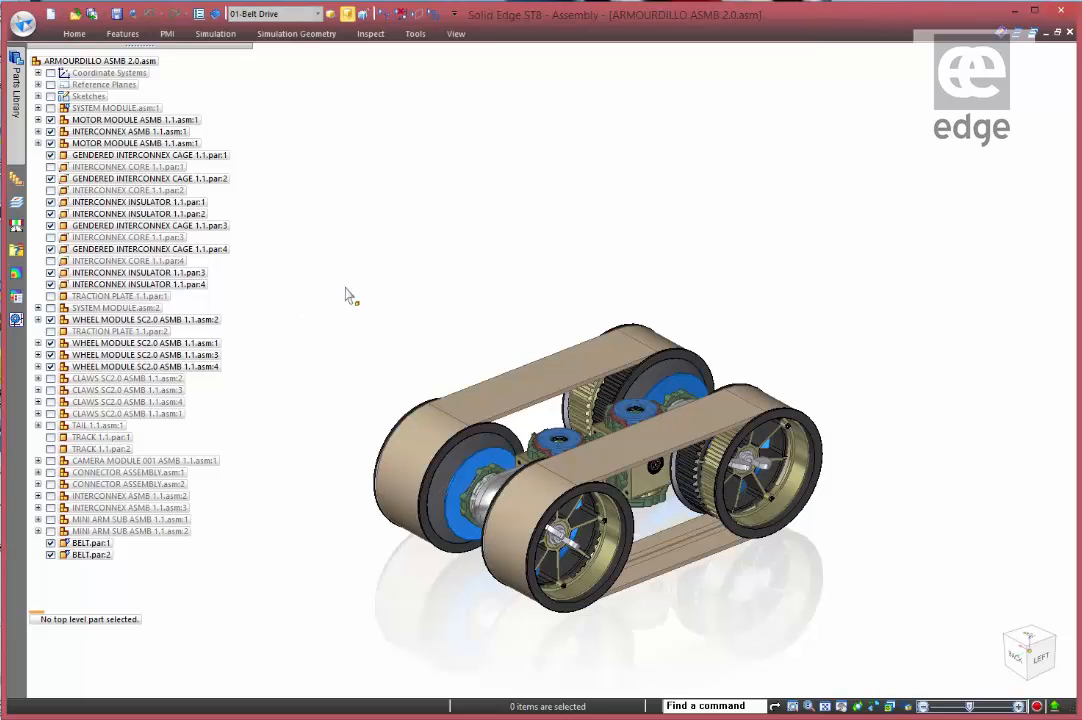
Insert the TREAD part from the parts library into the free space above the belts
left_click(52, 35)
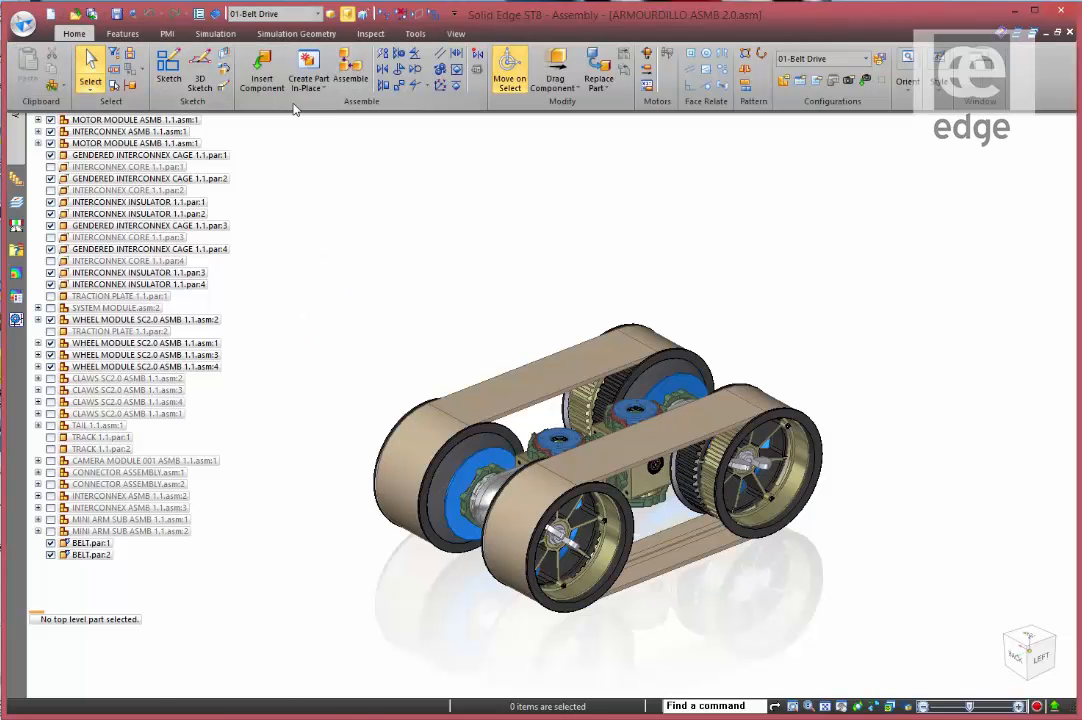
left_click(261, 74)
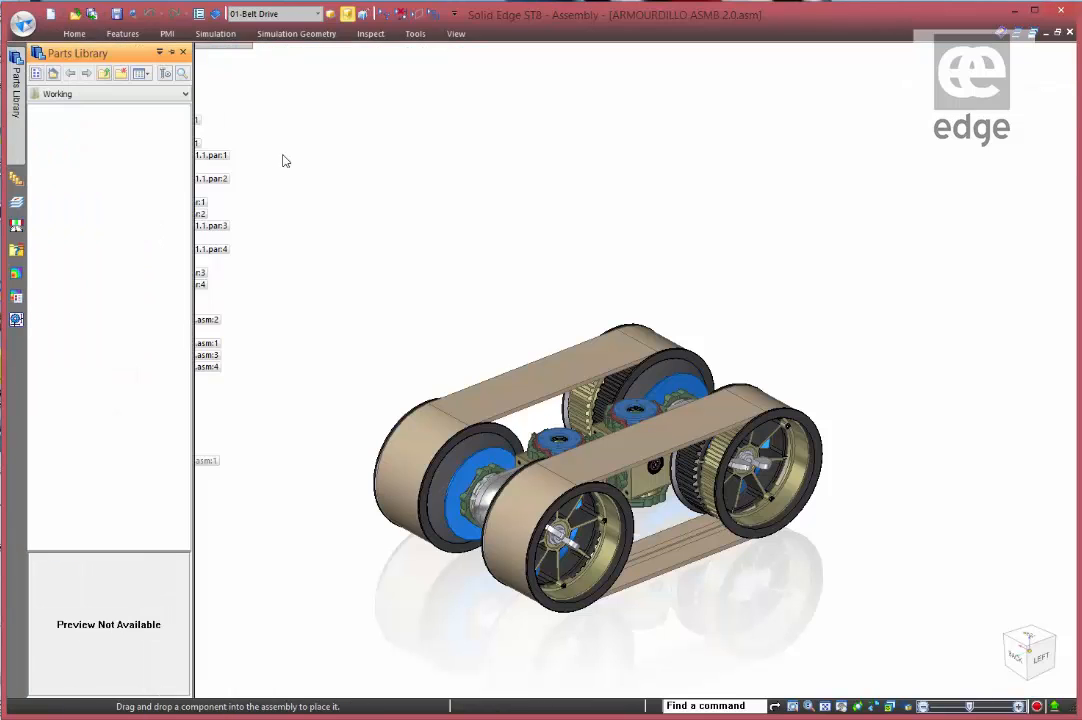
left_click_drag(43, 204, 568, 312)
Mate the flat base plane of the tread to the upper flat face of BELT.par:2
scroll(545, 322, "up", 3)
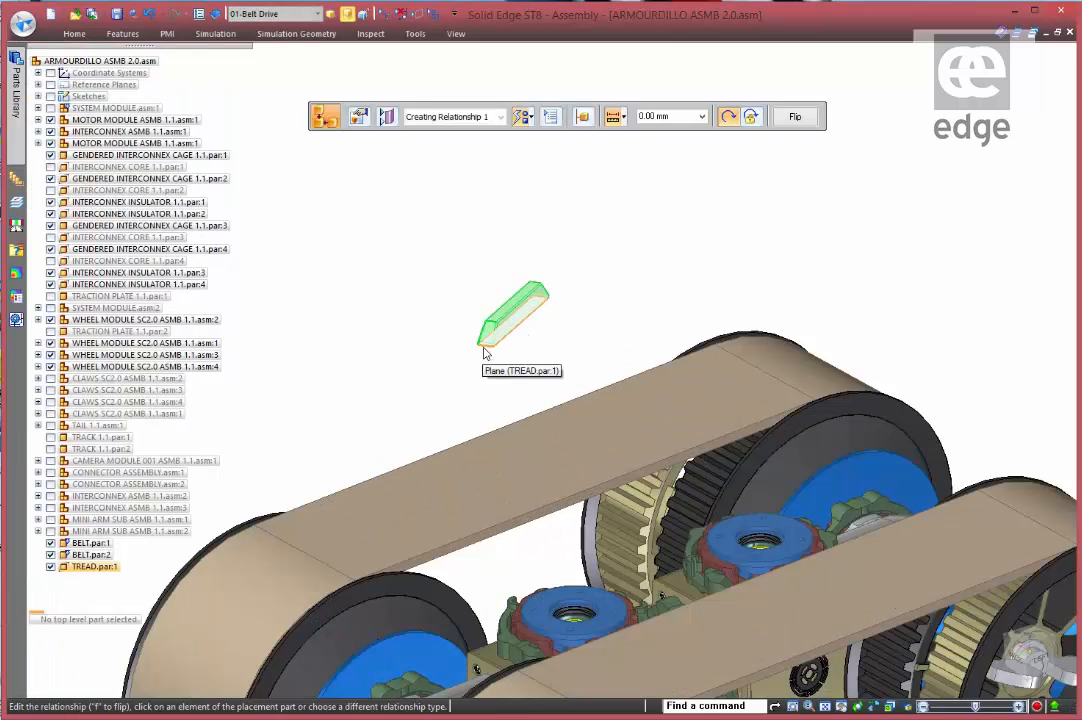
right_click(484, 350)
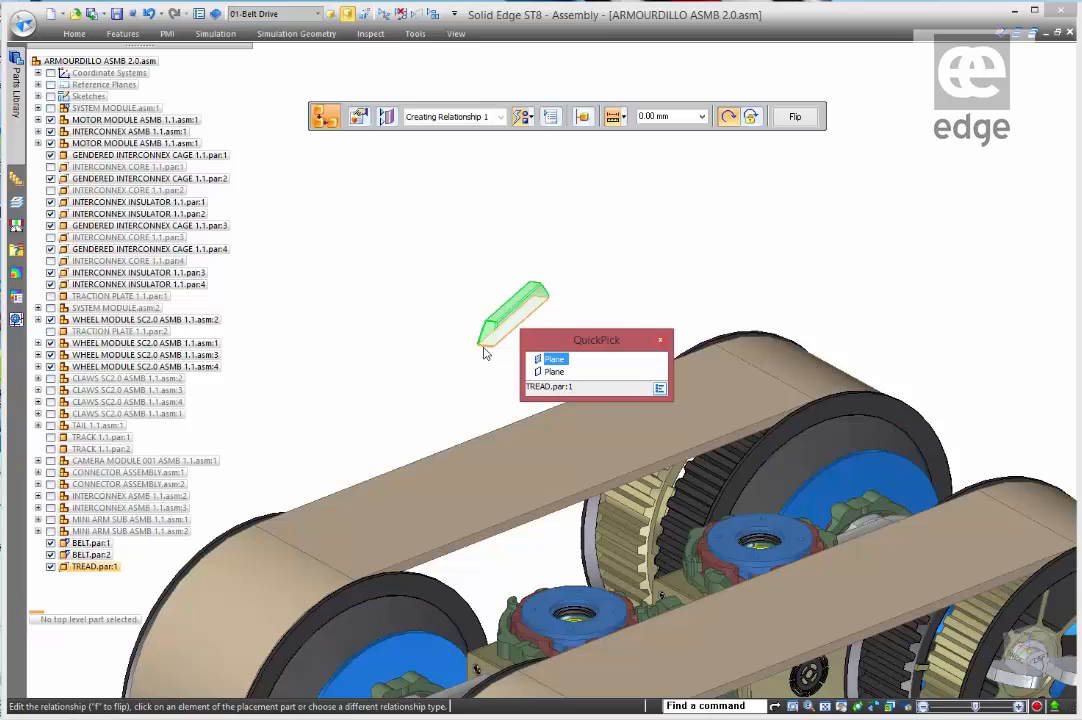
left_click(545, 371)
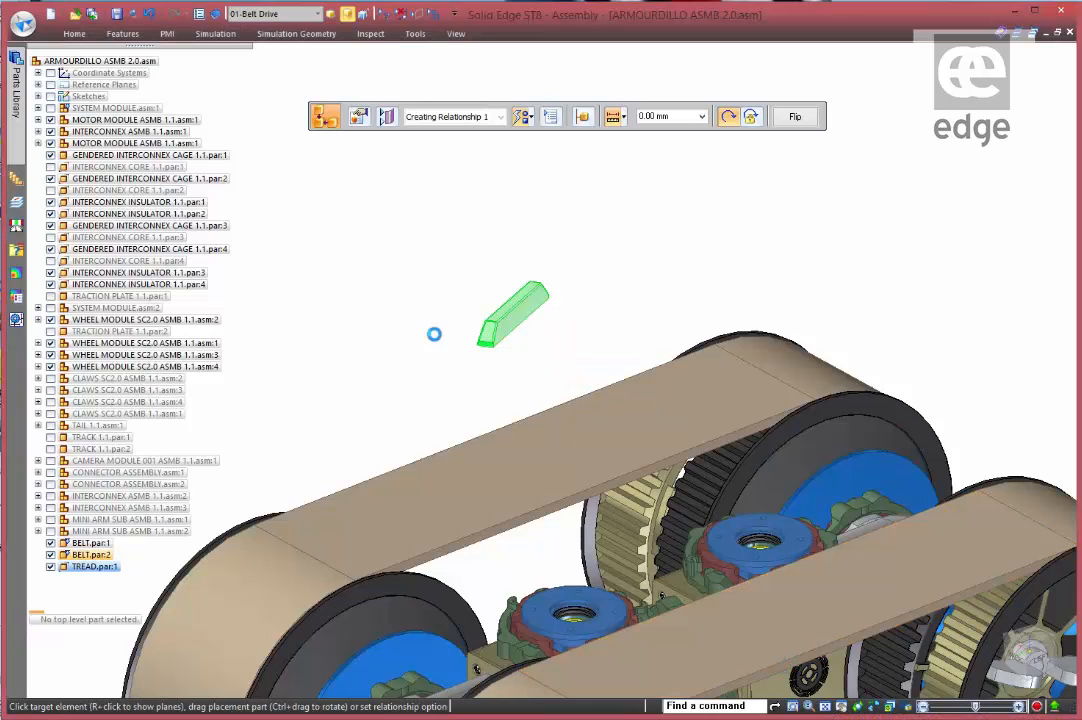
left_click(600, 410)
Show the assembly sketches and add a Path relationship making the tread's lower end edge follow the outer edge chain of BELT.par:2
left_click(50, 96)
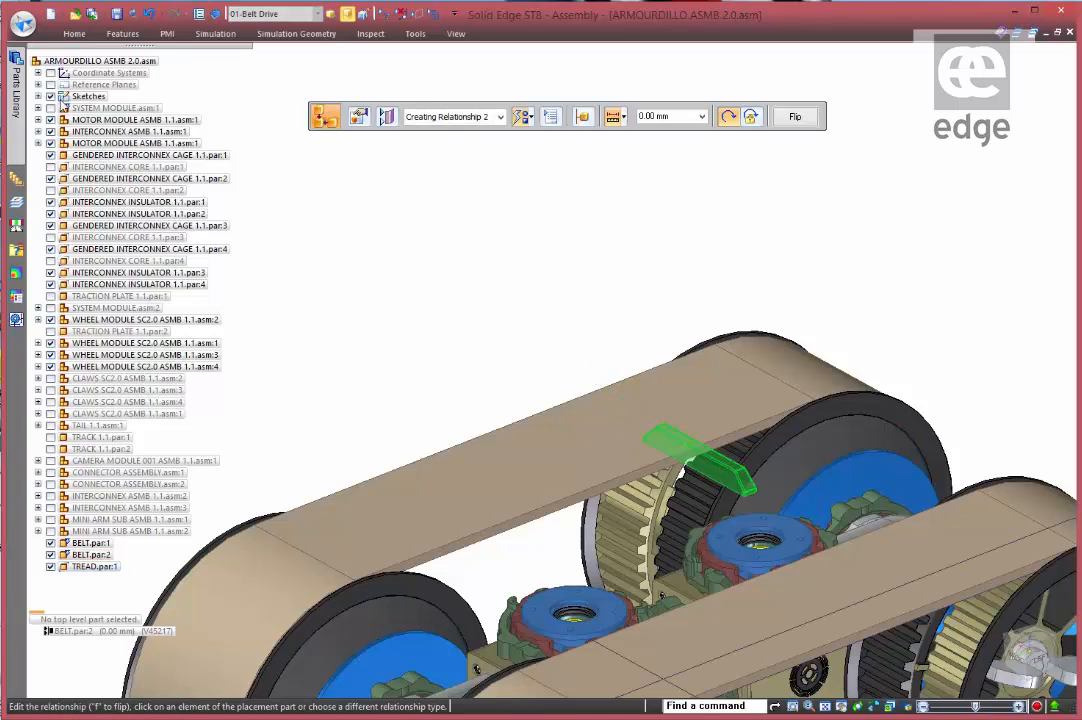
scroll(484, 362, "up", 1)
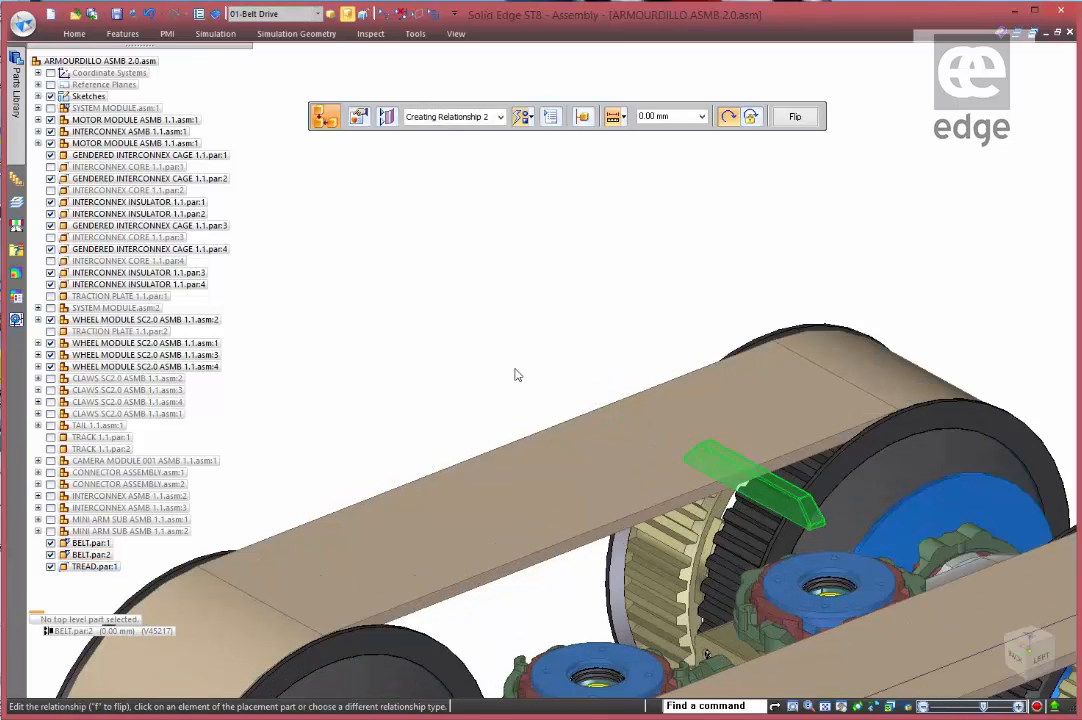
middle_click_drag(631, 448, 572, 237, "shift")
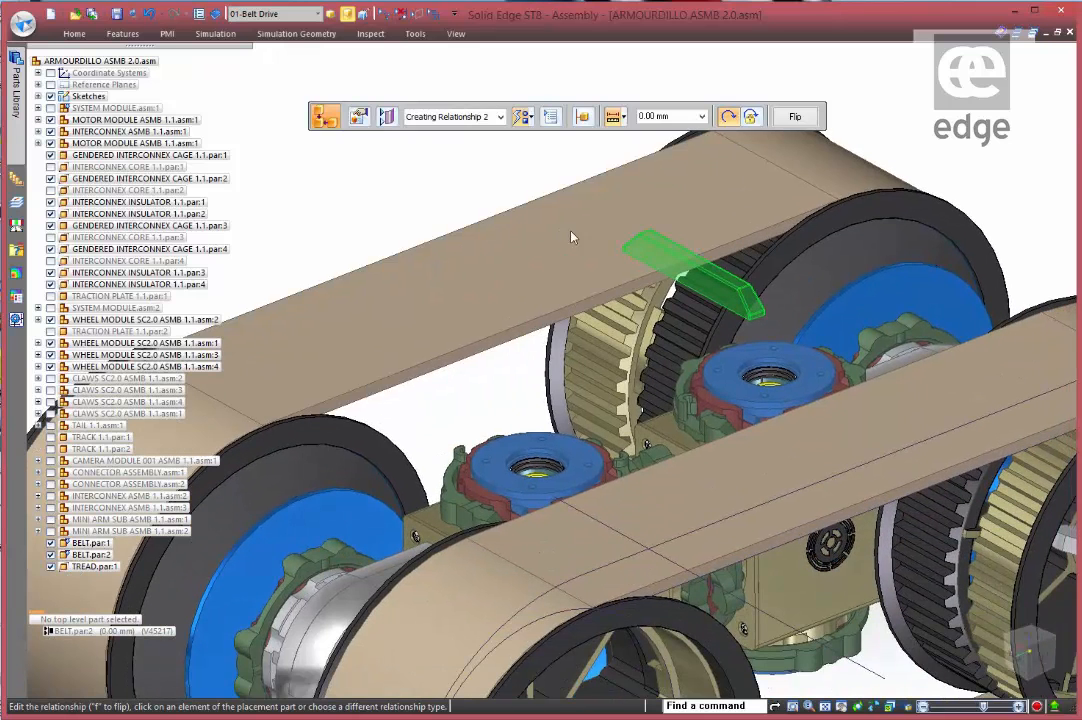
left_click(522, 116)
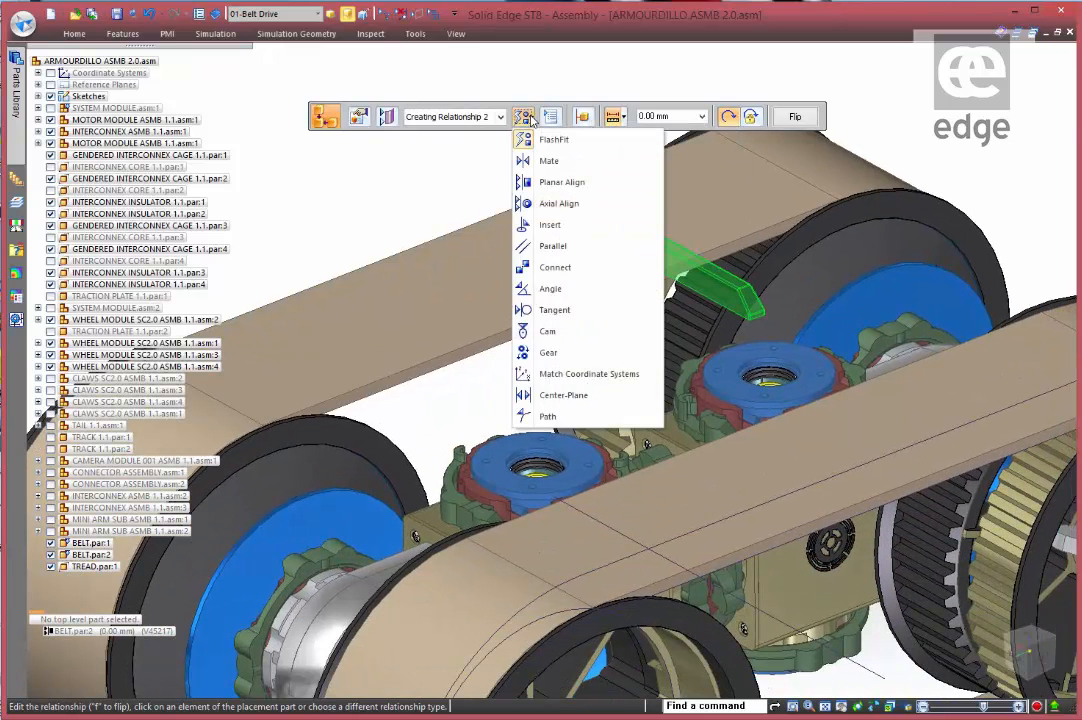
left_click(546, 417)
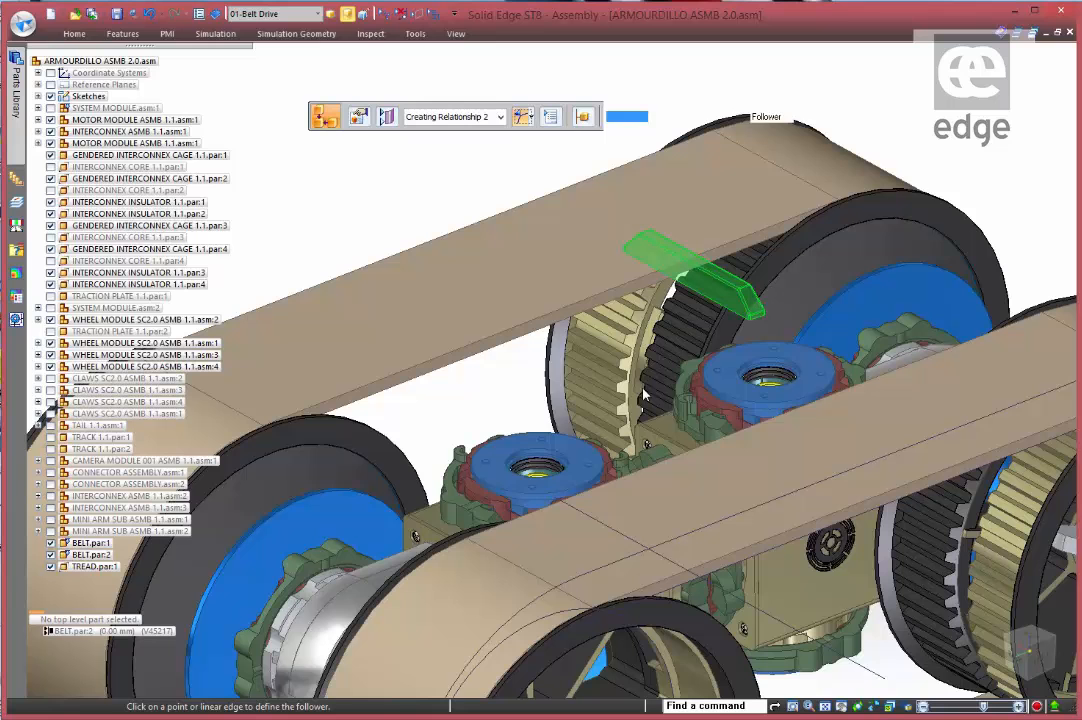
left_click(758, 318)
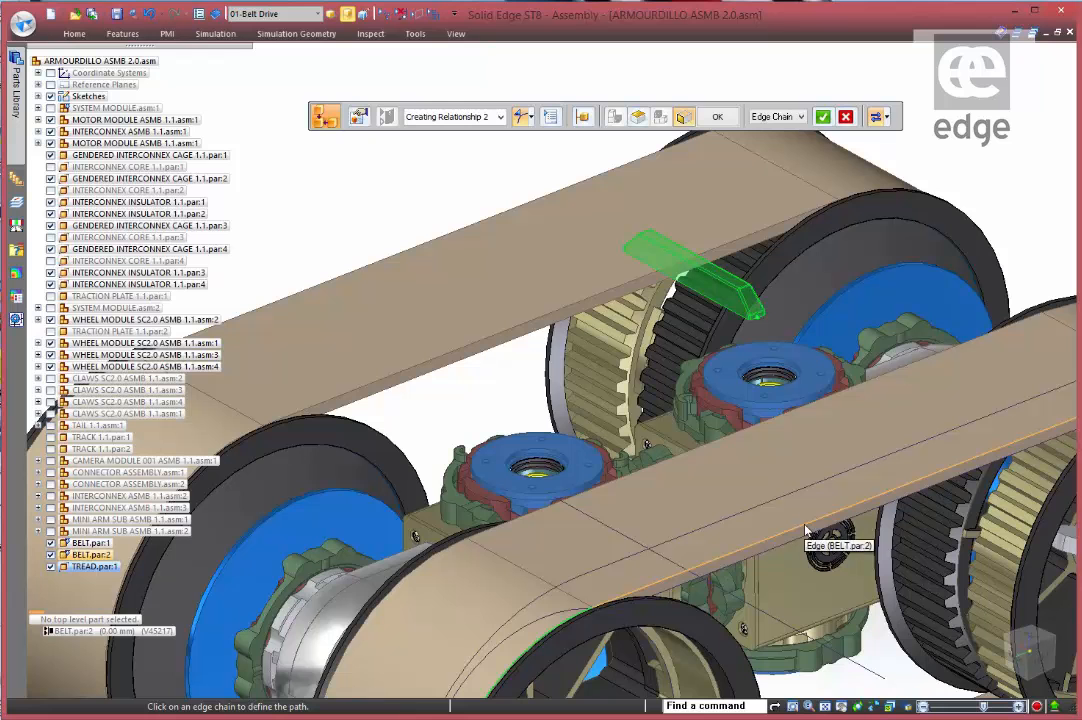
left_click(810, 515)
Add a second Path relationship making the midpoint of the tread's upper end edge follow the Sketch_4 curve, and finish placing the part
scroll(815, 510, "up", 8)
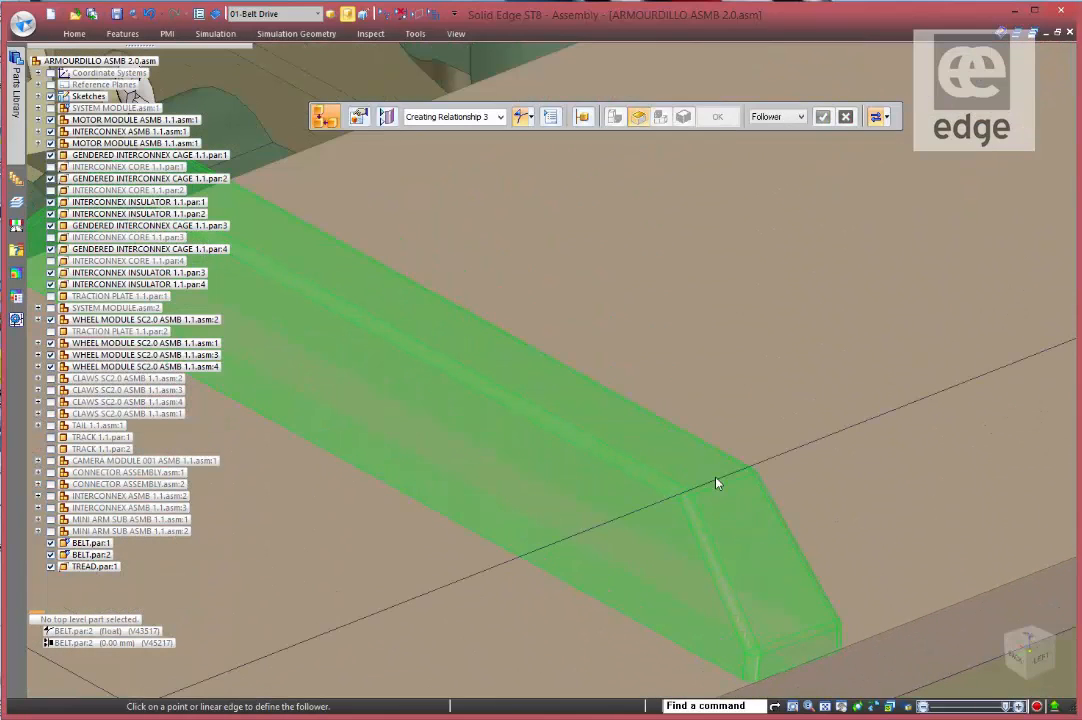
left_click(718, 480)
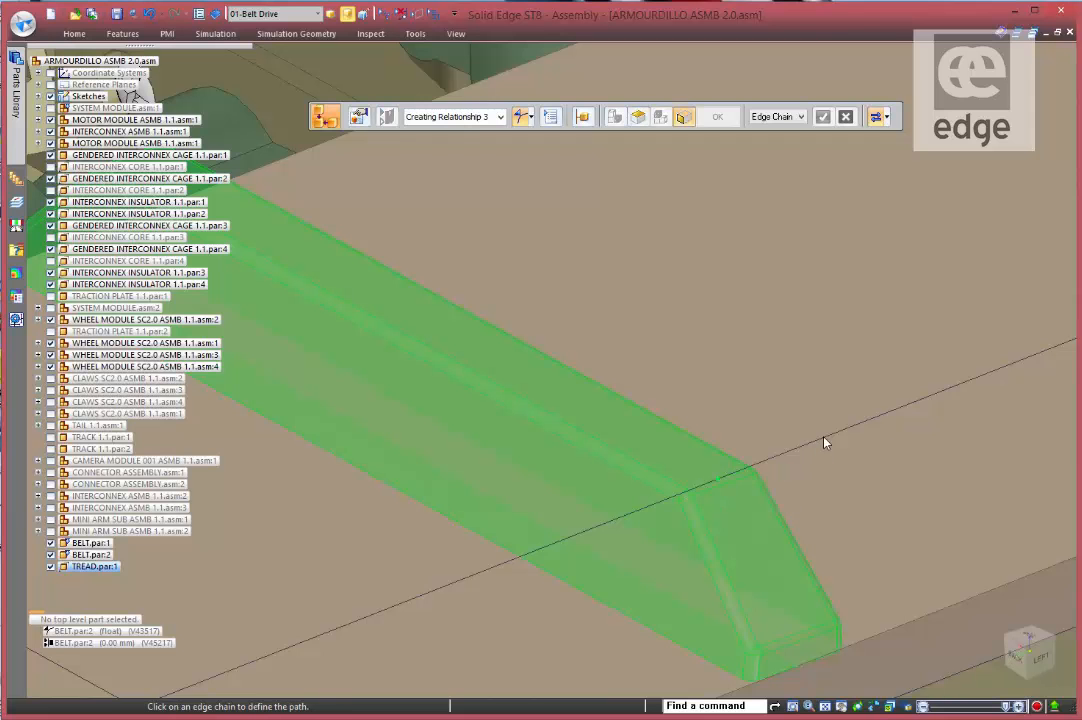
left_click(827, 441)
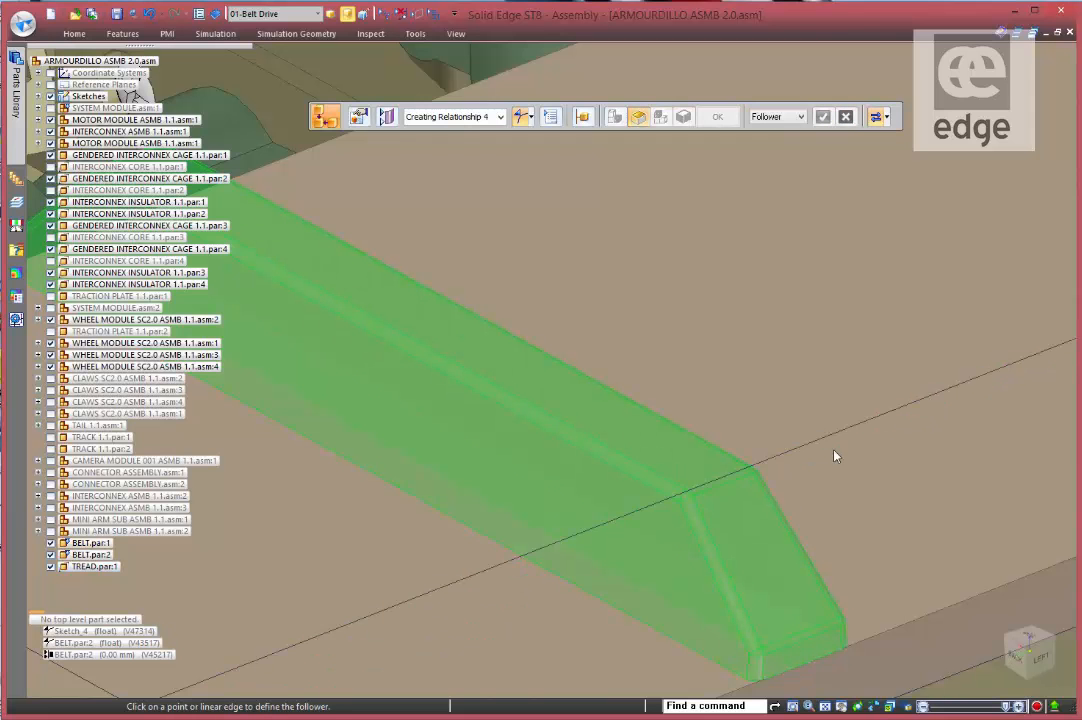
scroll(867, 538, "down", 6)
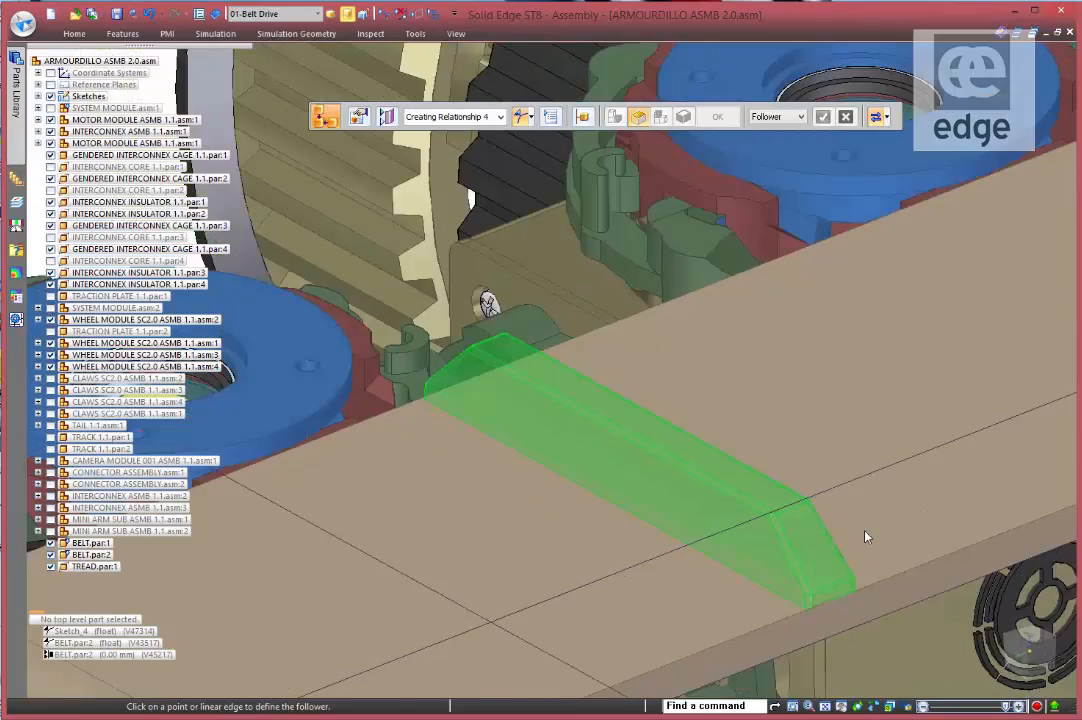
middle_click_drag(867, 537, 512, 567, "shift")
scroll(870, 374, "down", 4)
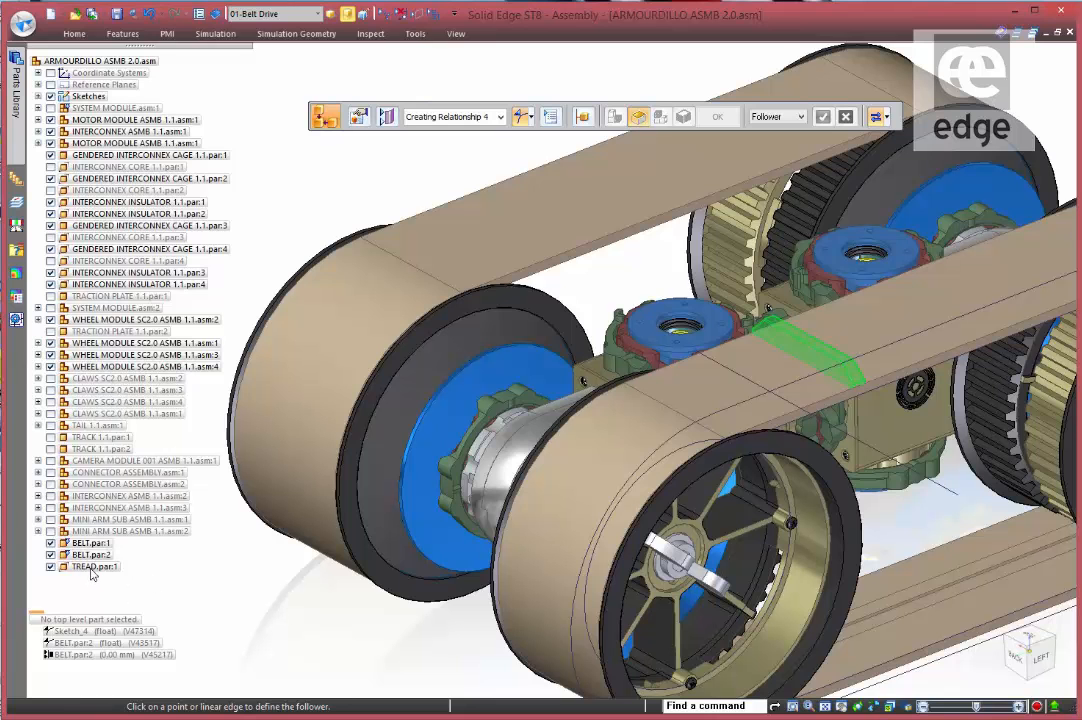
right_click_drag(200, 602, 147, 569)
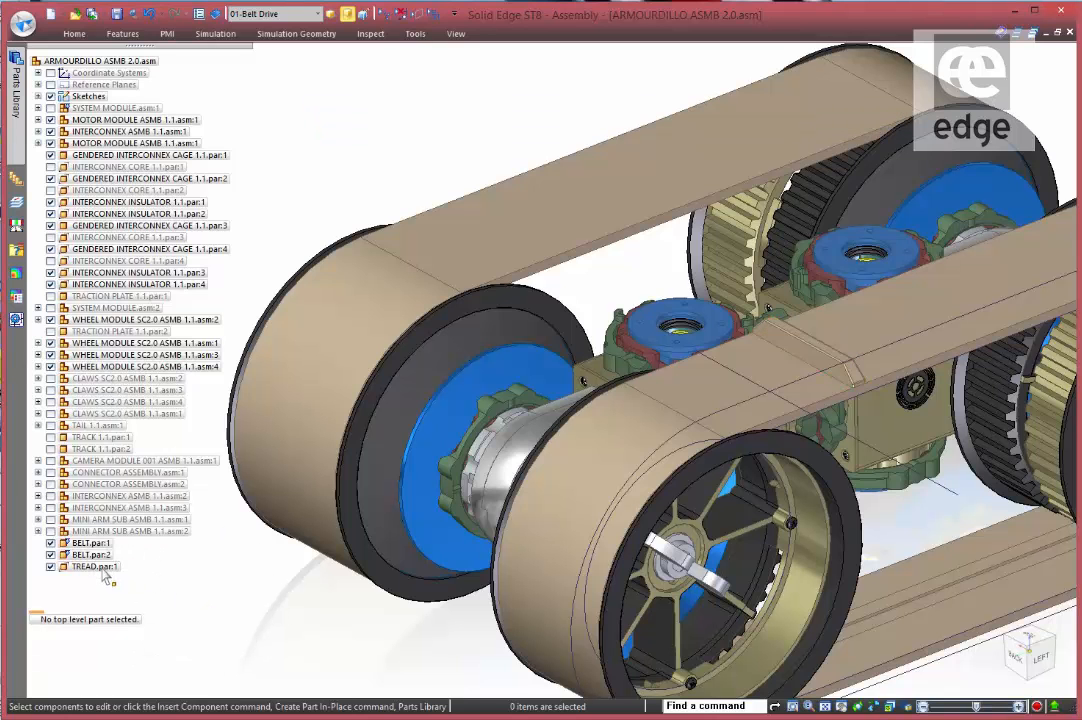
Change the tread's Path relationship with BELT.par:2 from float to fixed, trying an offset of 500 mm and another value
left_click(100, 567)
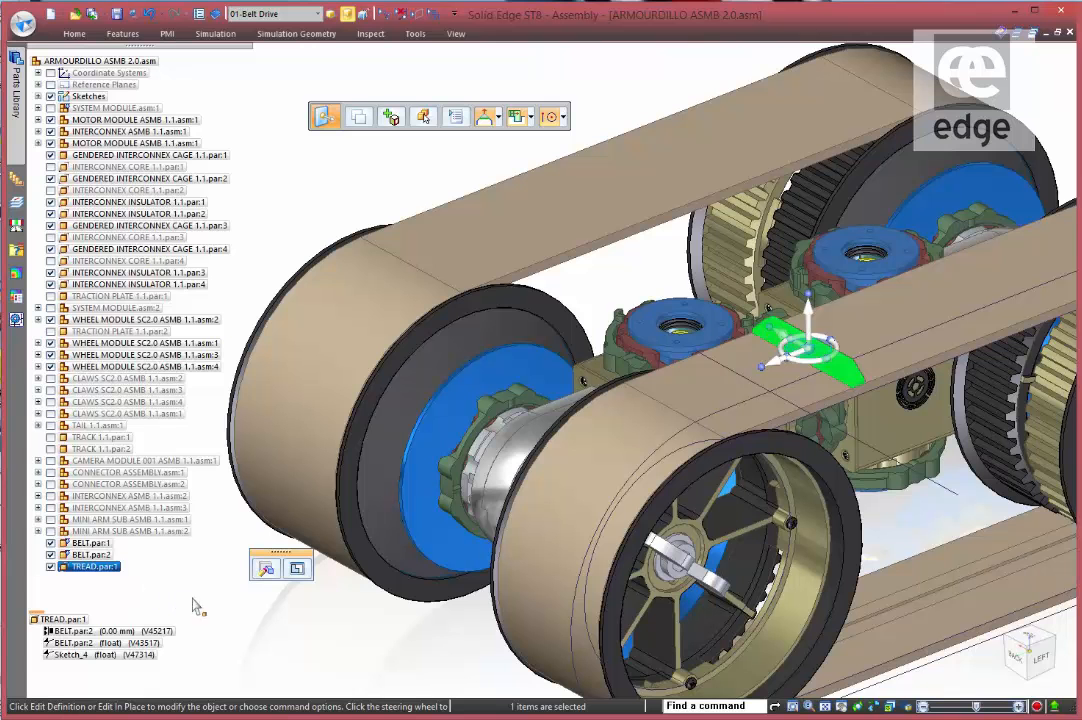
left_click(130, 643)
left_click(415, 679)
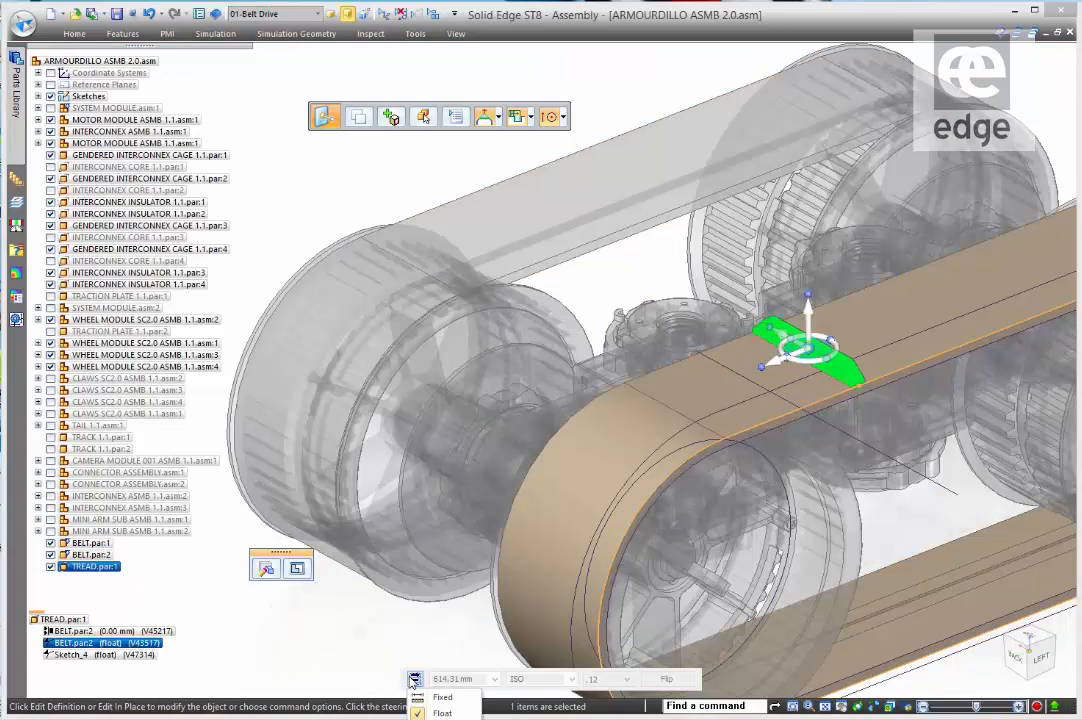
left_click(438, 697)
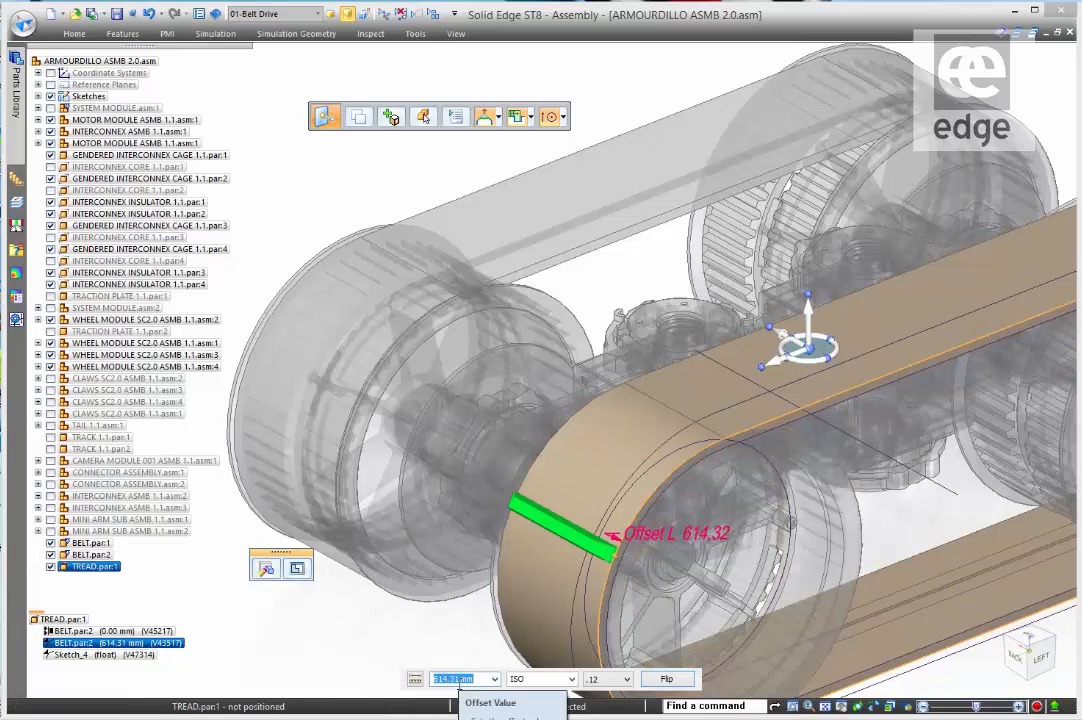
type("500")
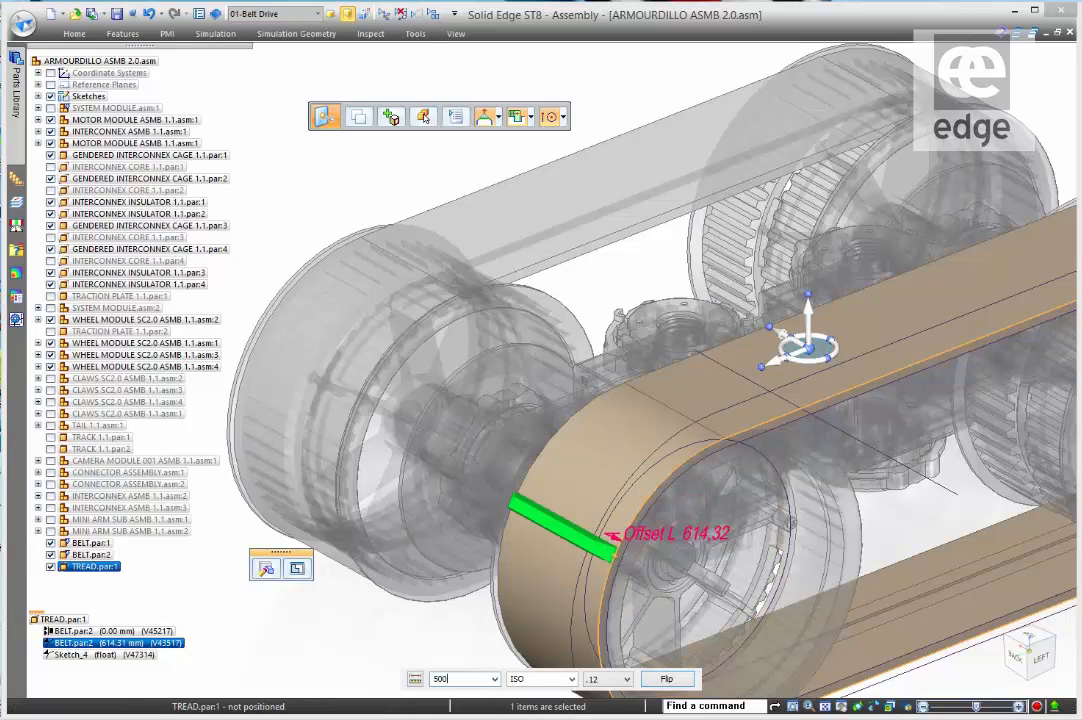
key("Return")
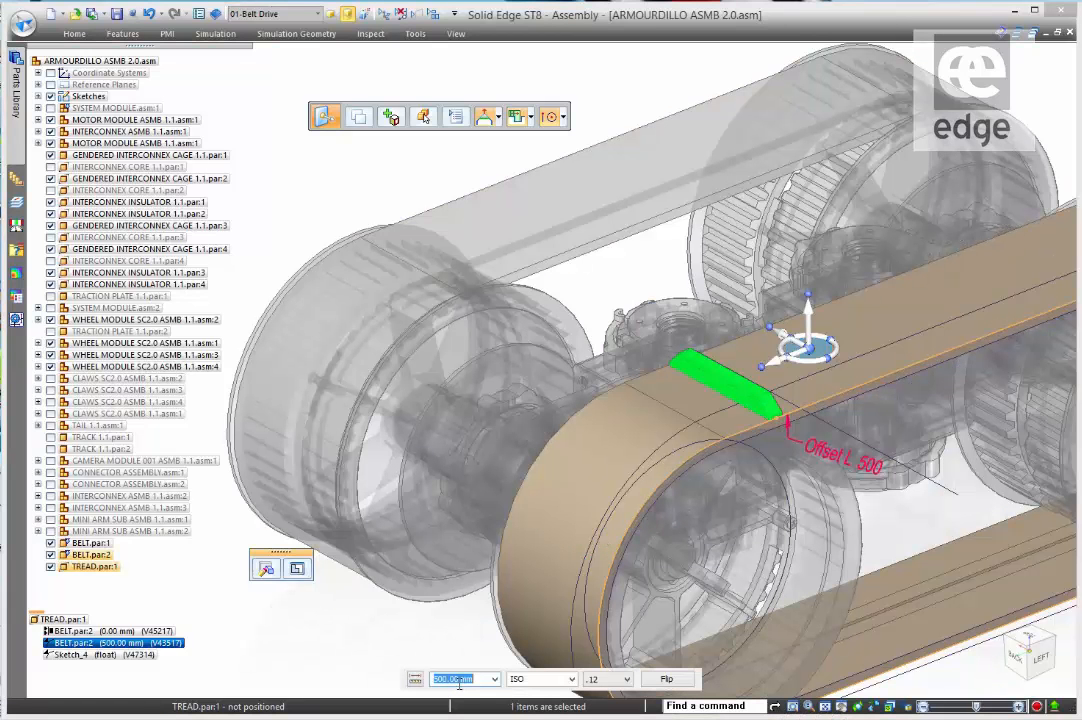
type("4")
key("Return")
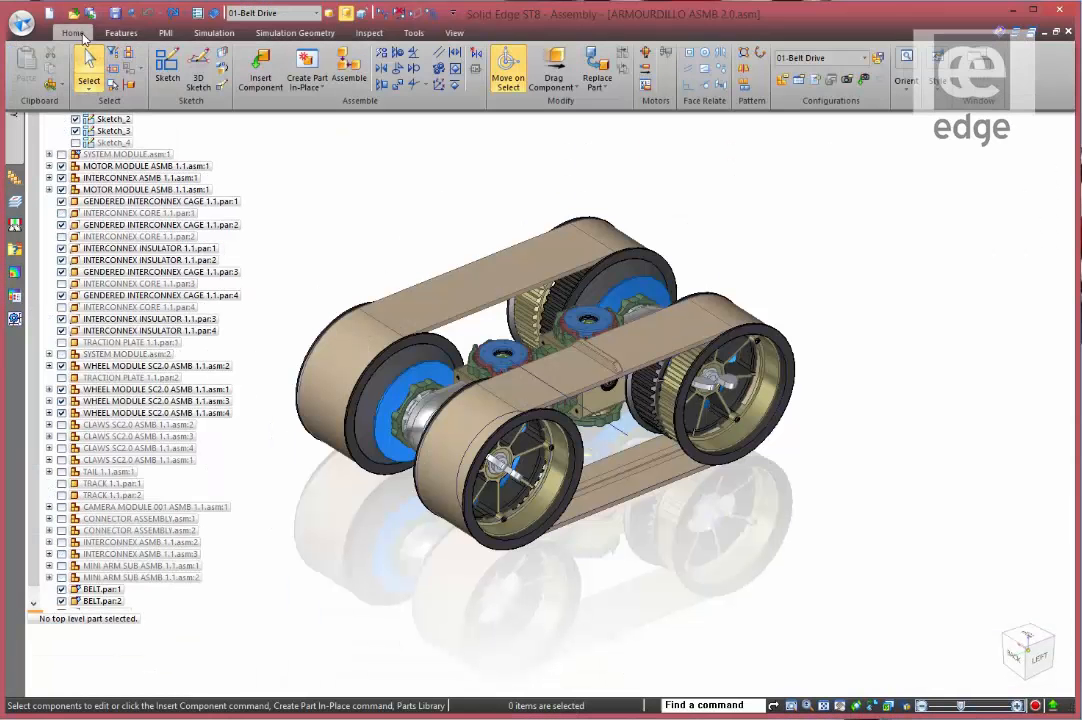
Set up a pattern along a curve with the tread as the patterned part and the outer edge chain of BELT.par:2 as the path
left_click(744, 68)
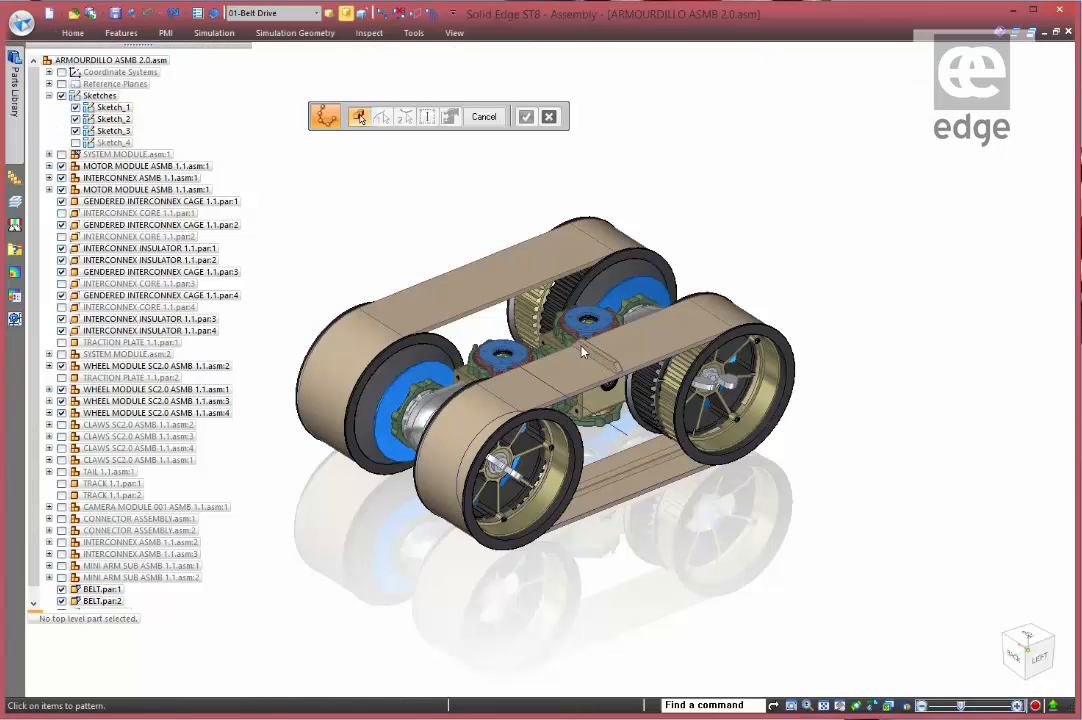
left_click(612, 366)
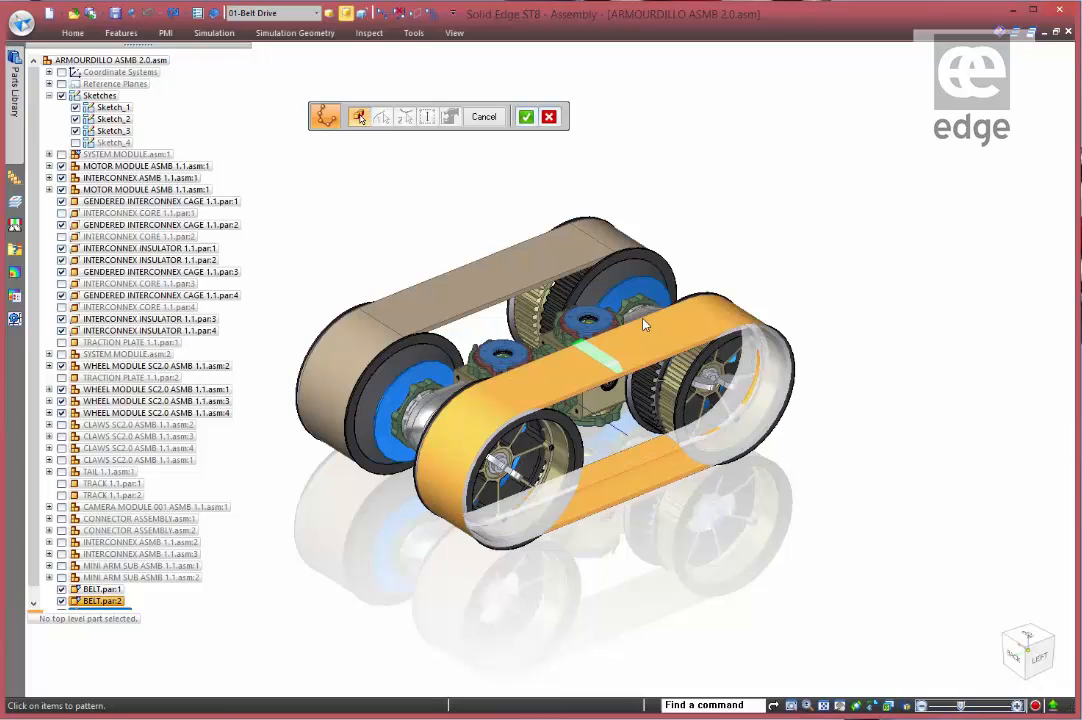
scroll(641, 372, "up", 5)
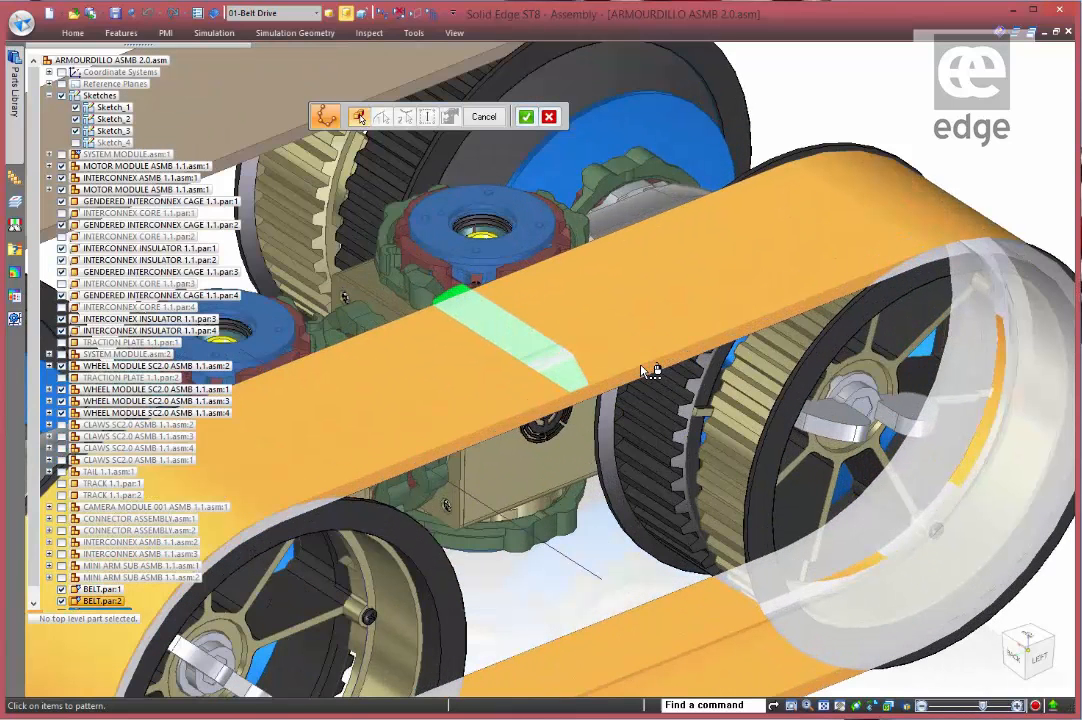
scroll(643, 371, "up", 2)
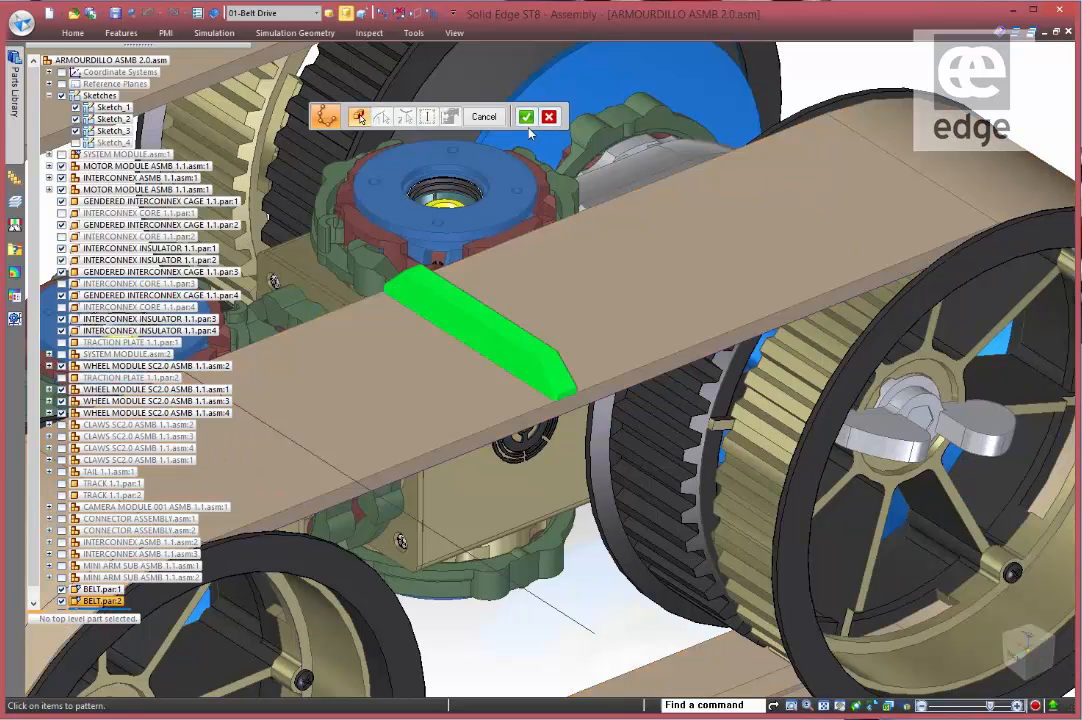
left_click(526, 118)
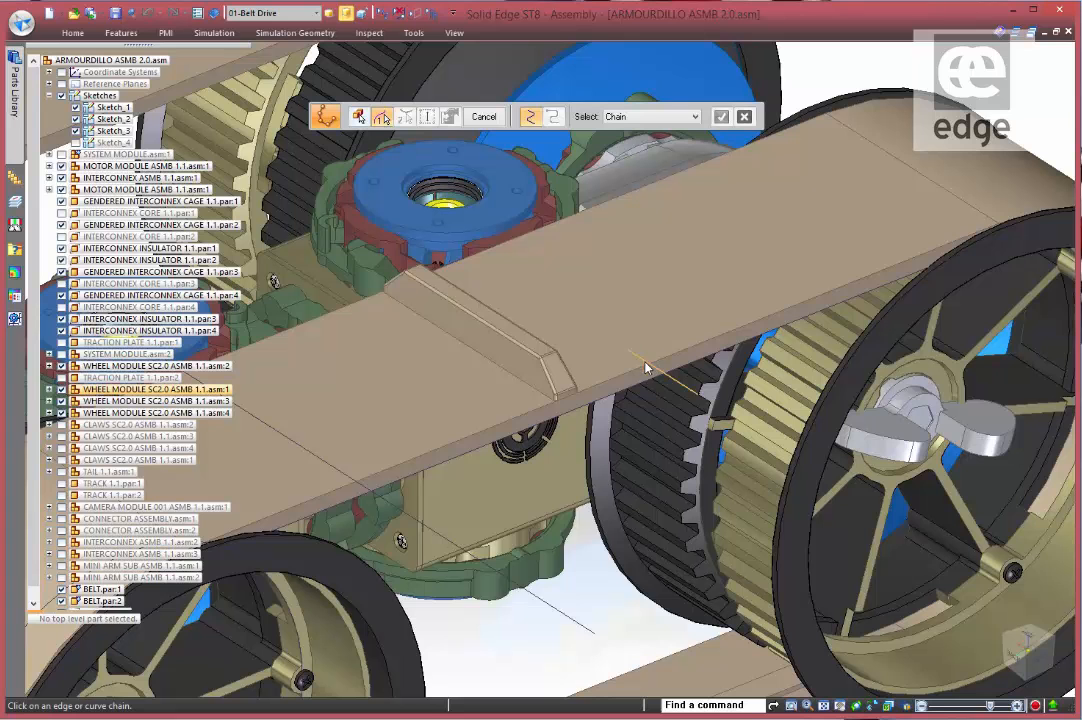
left_click(643, 355)
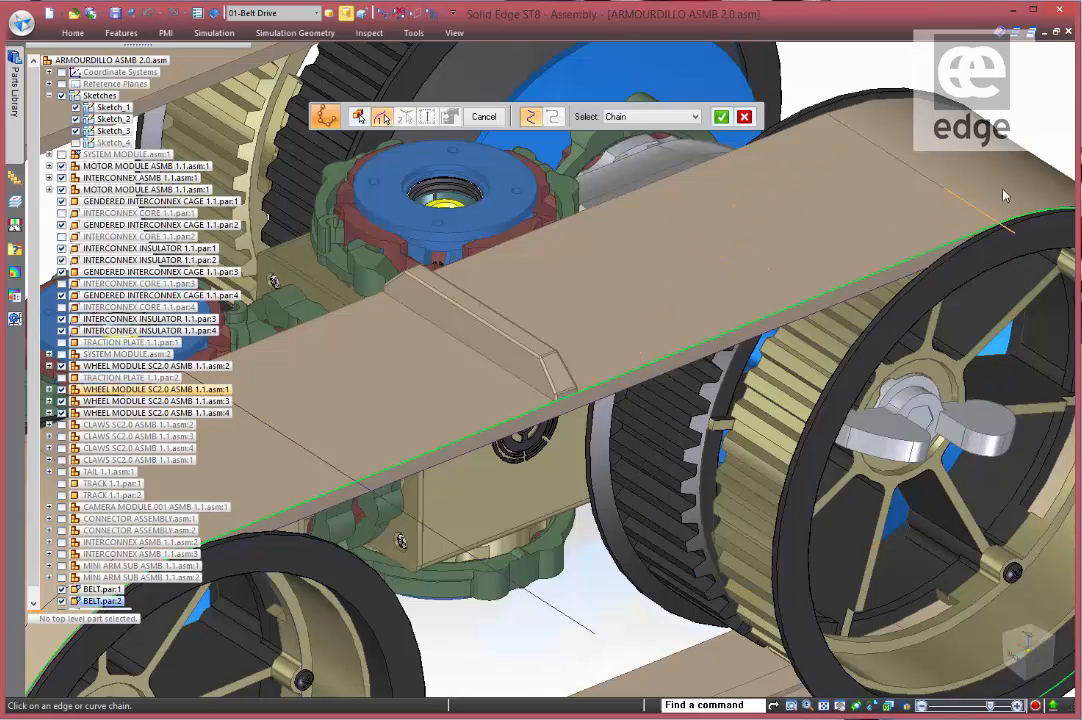
right_click(1008, 83)
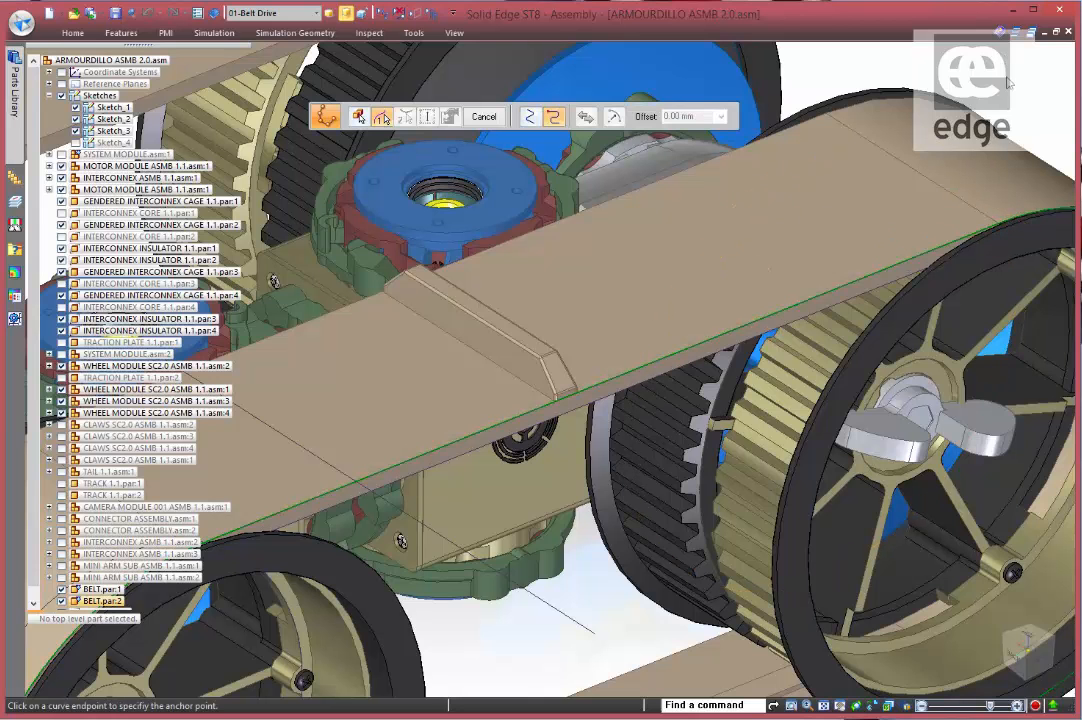
Anchor the pattern curve at the belt edge's endpoint near the far wheel and project its start point from the tread's lower end edge
left_click(998, 226)
left_click(614, 117)
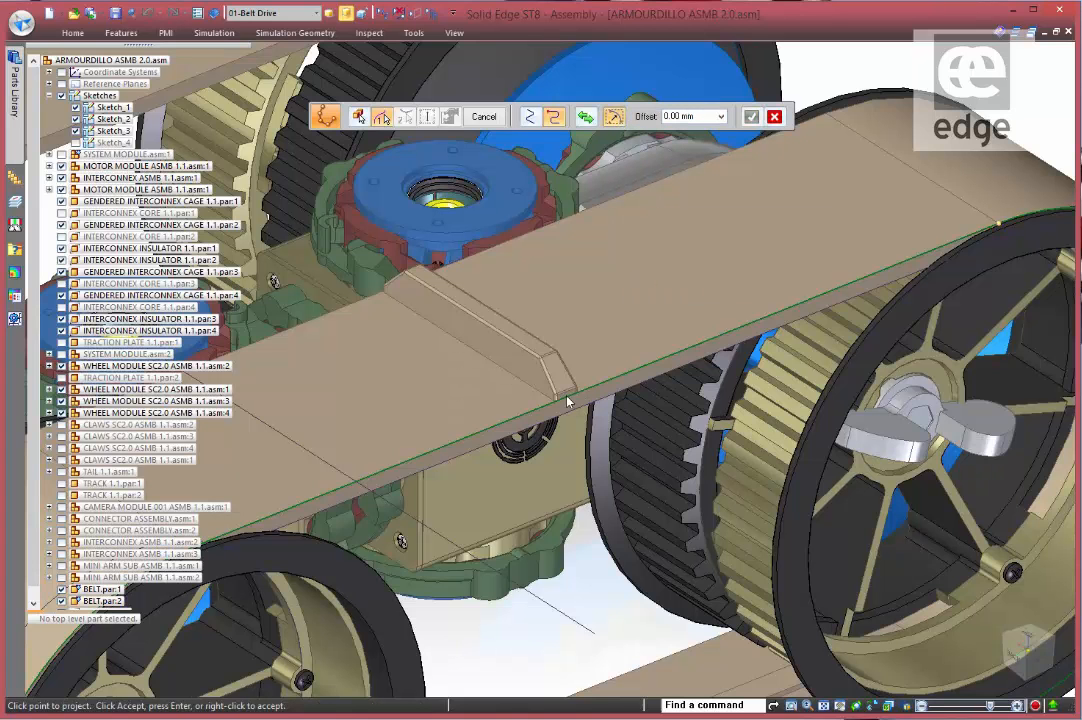
scroll(567, 403, "up", 4)
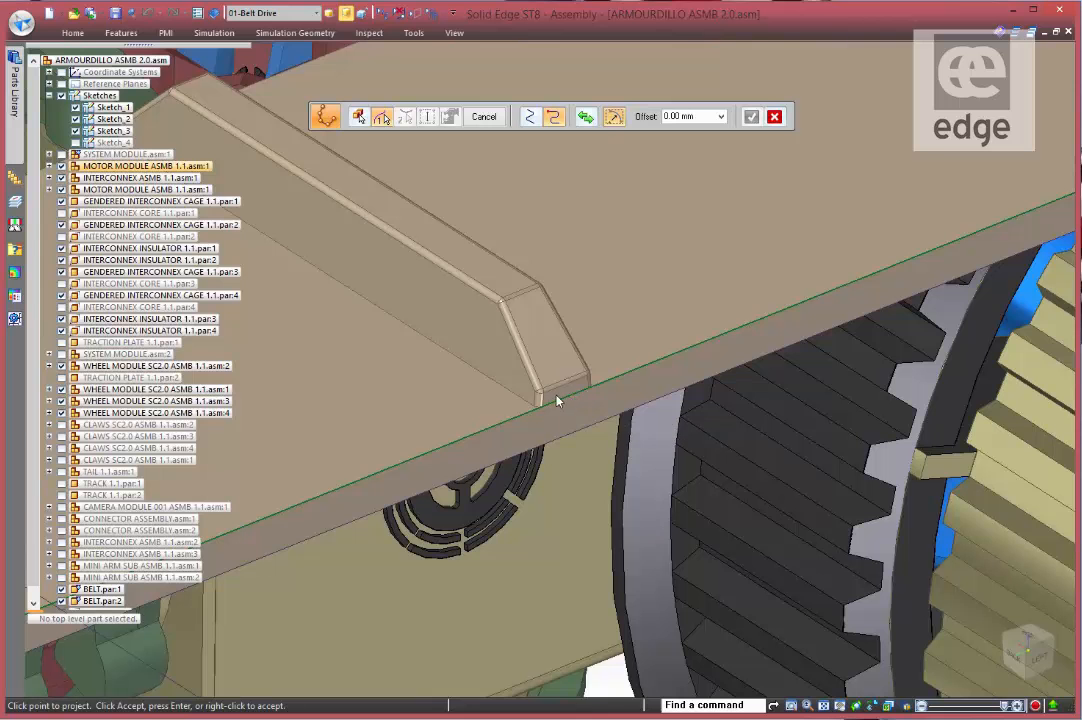
mouse_move(573, 402)
middle_mouse_down()
mouse_move(598, 393)
mouse_move(591, 415)
middle_mouse_up()
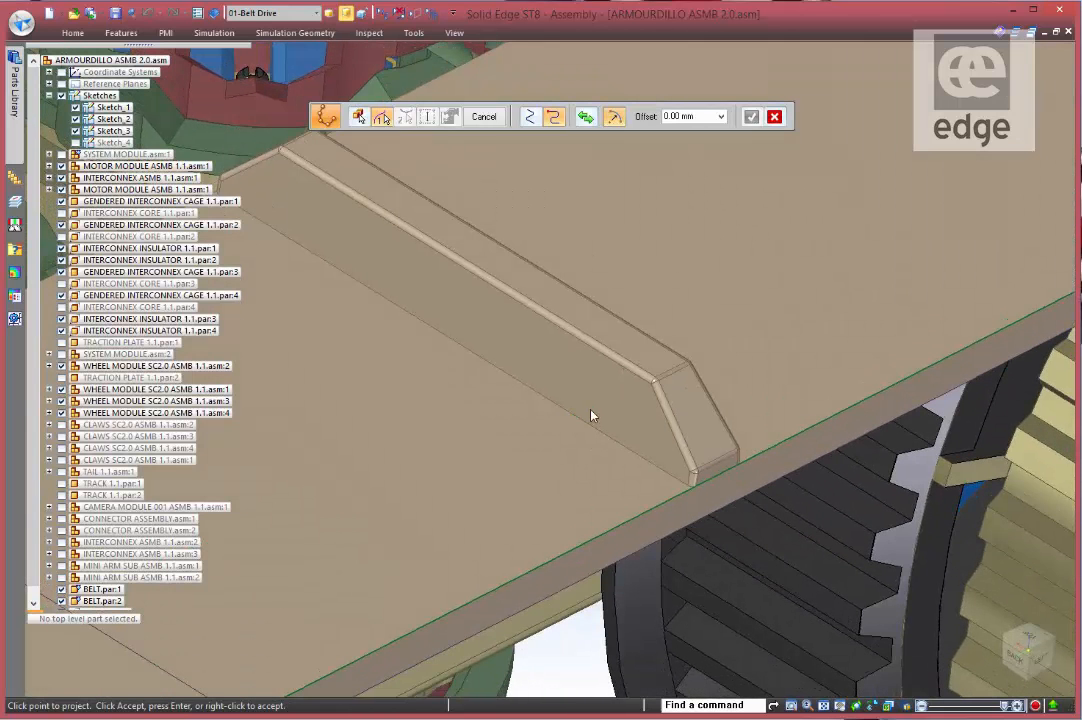
left_click(718, 480)
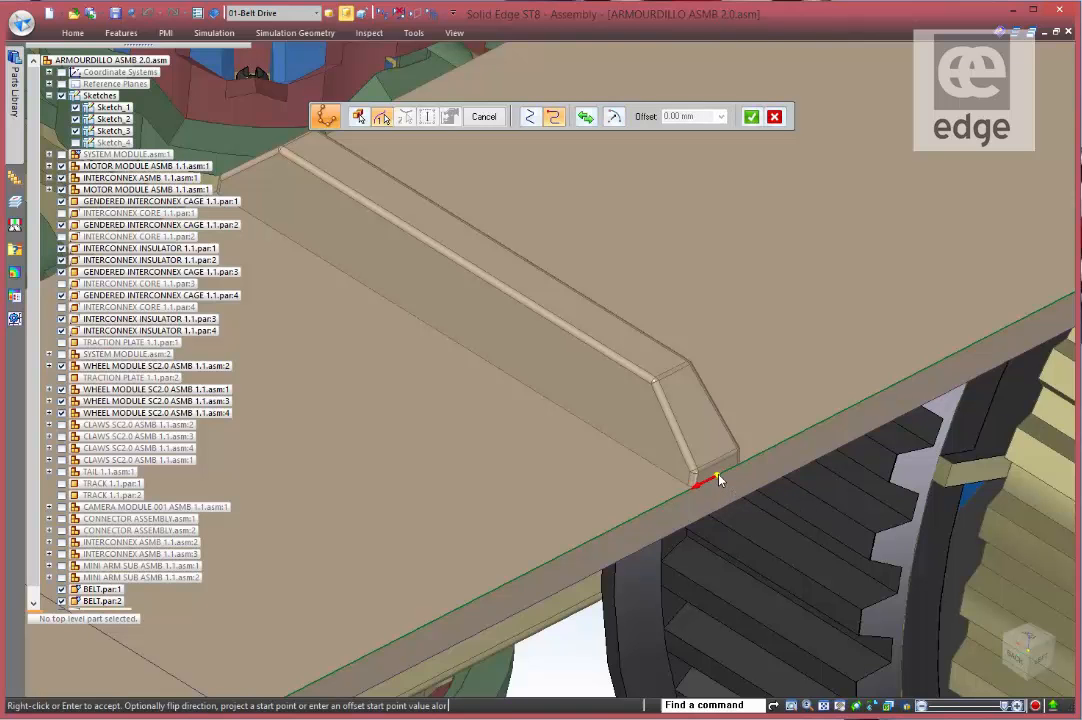
Accept the outer belt edge with its projected start point as the tread pattern's first curve
left_click(751, 116)
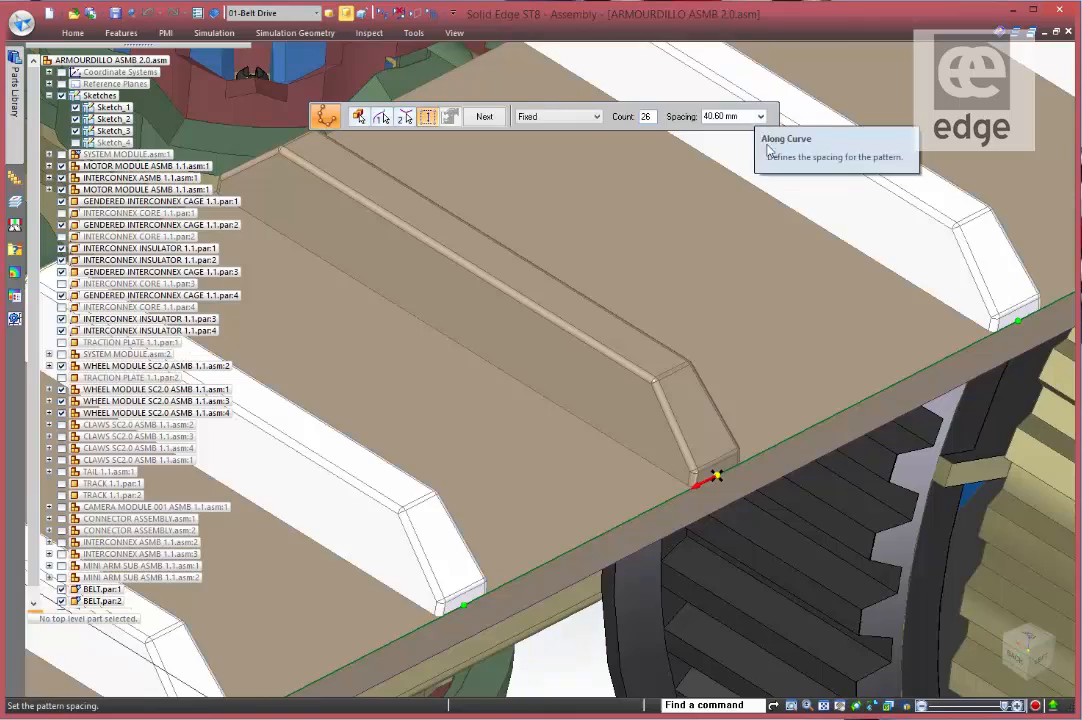
scroll(745, 346, "down", 5)
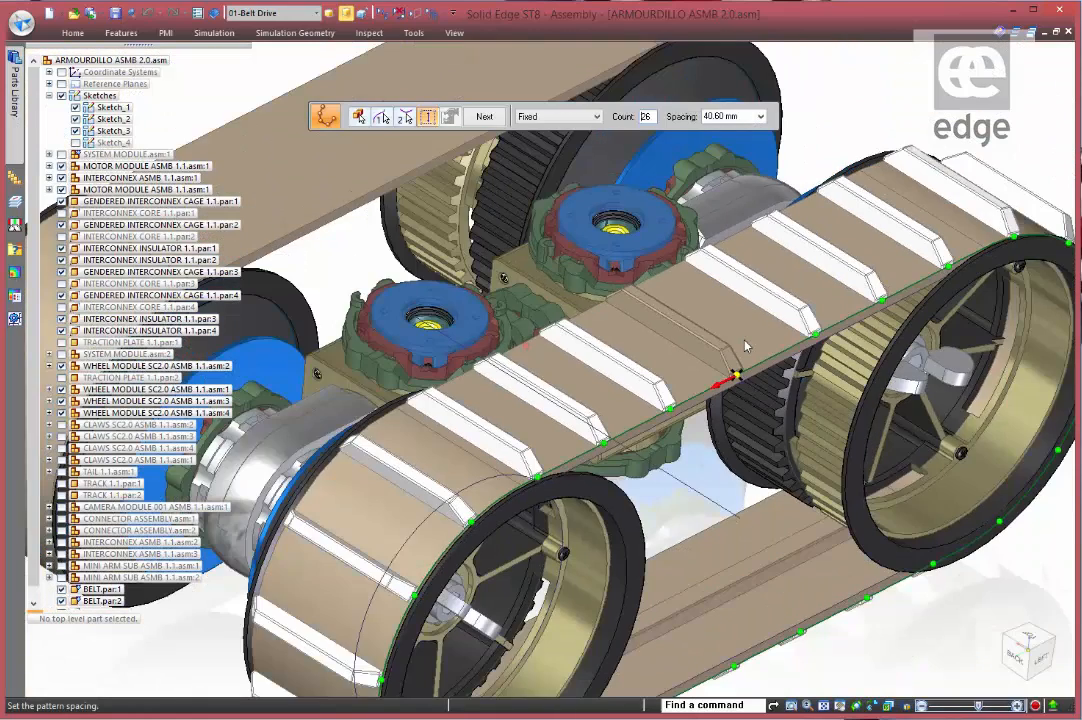
scroll(745, 346, "down", 2)
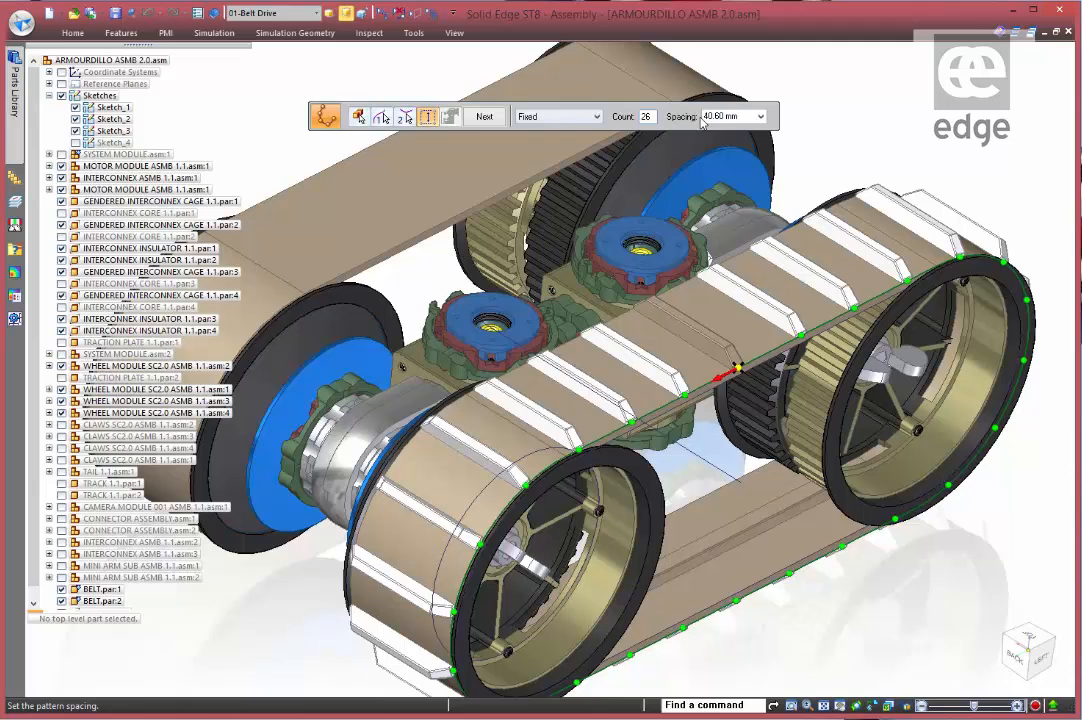
Add the straight line running across between the two belts as the pattern's second curve, anchored at its outer endpoint, and finish the pattern
left_click(405, 116)
left_click(731, 479)
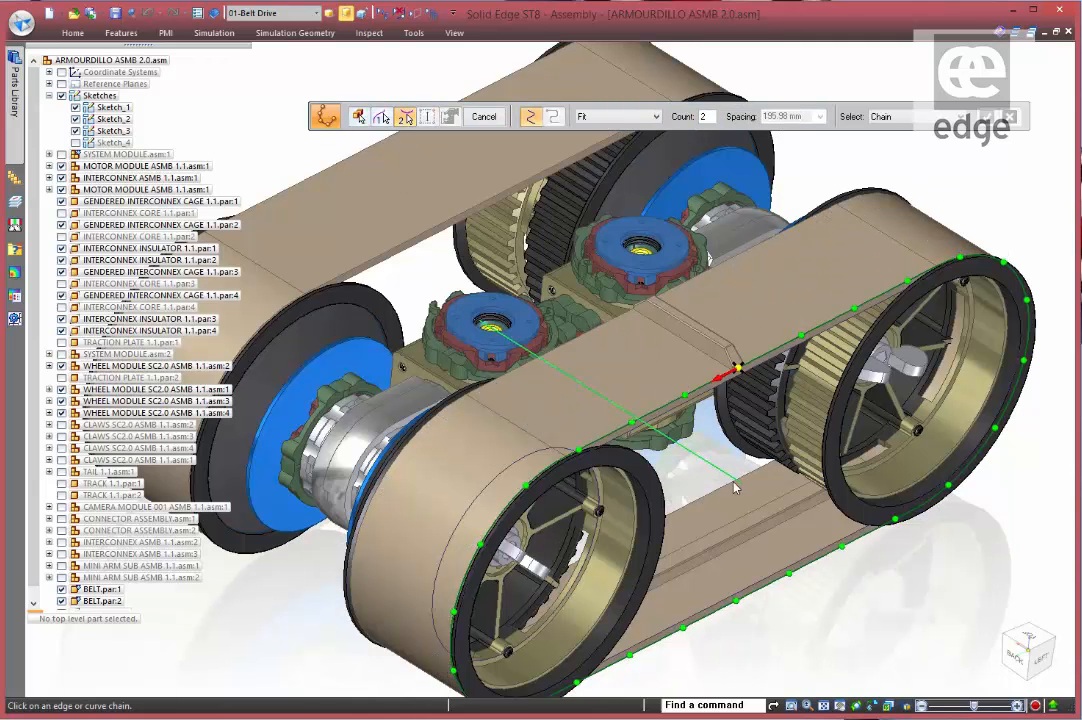
left_click(737, 472)
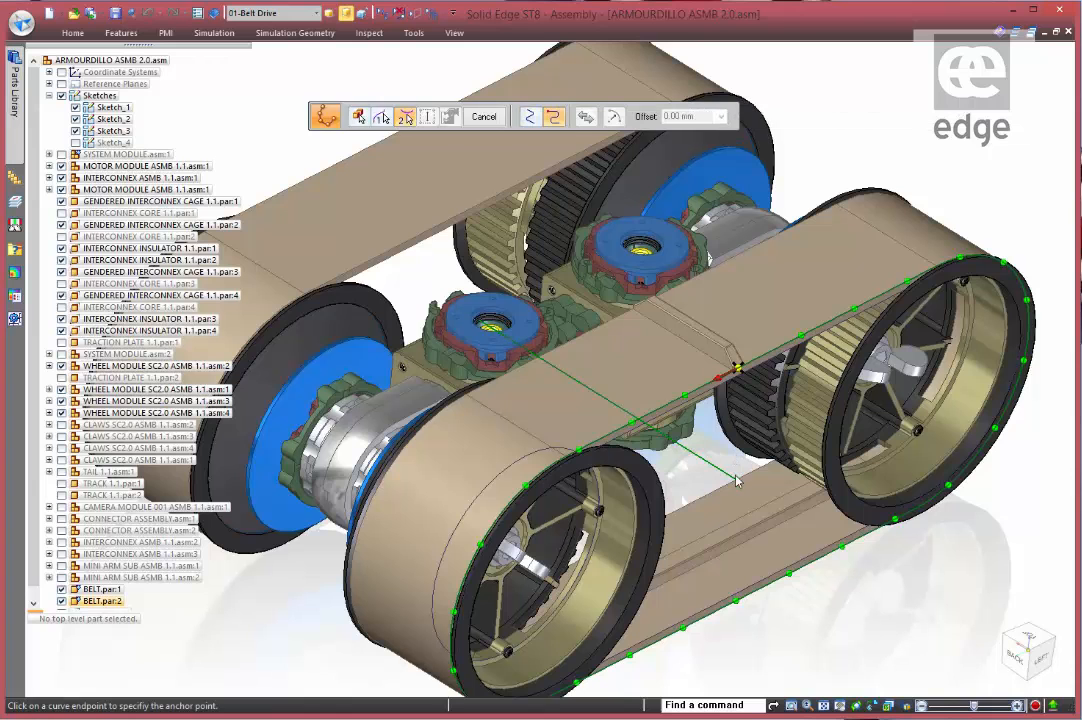
left_click(740, 485)
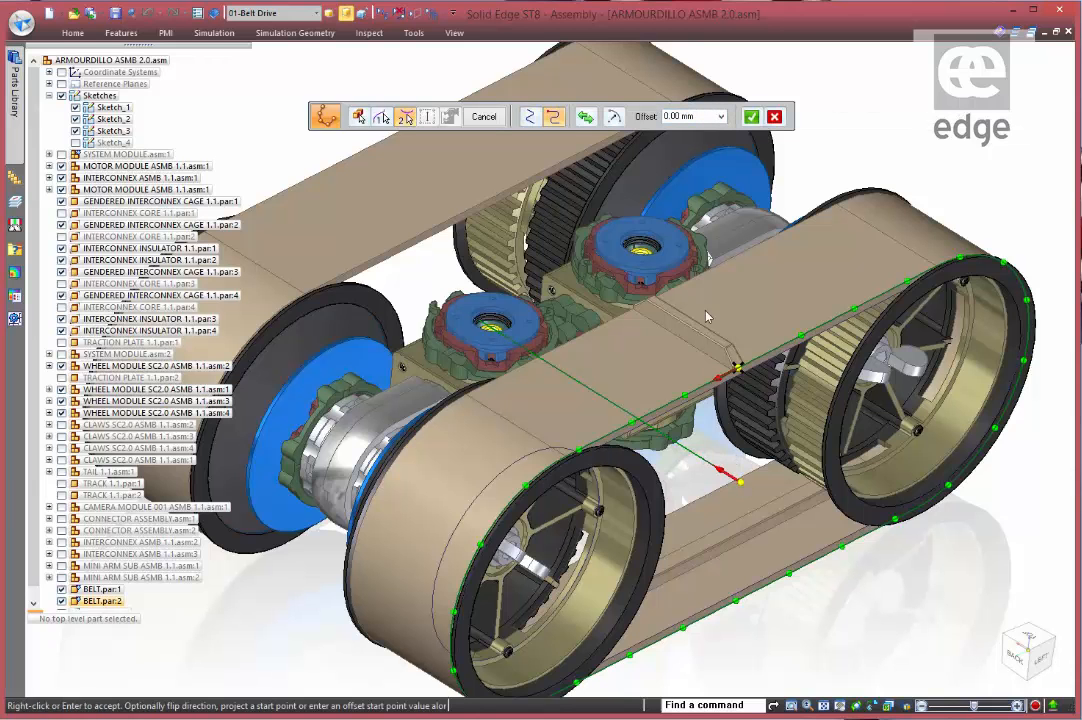
left_click(751, 117)
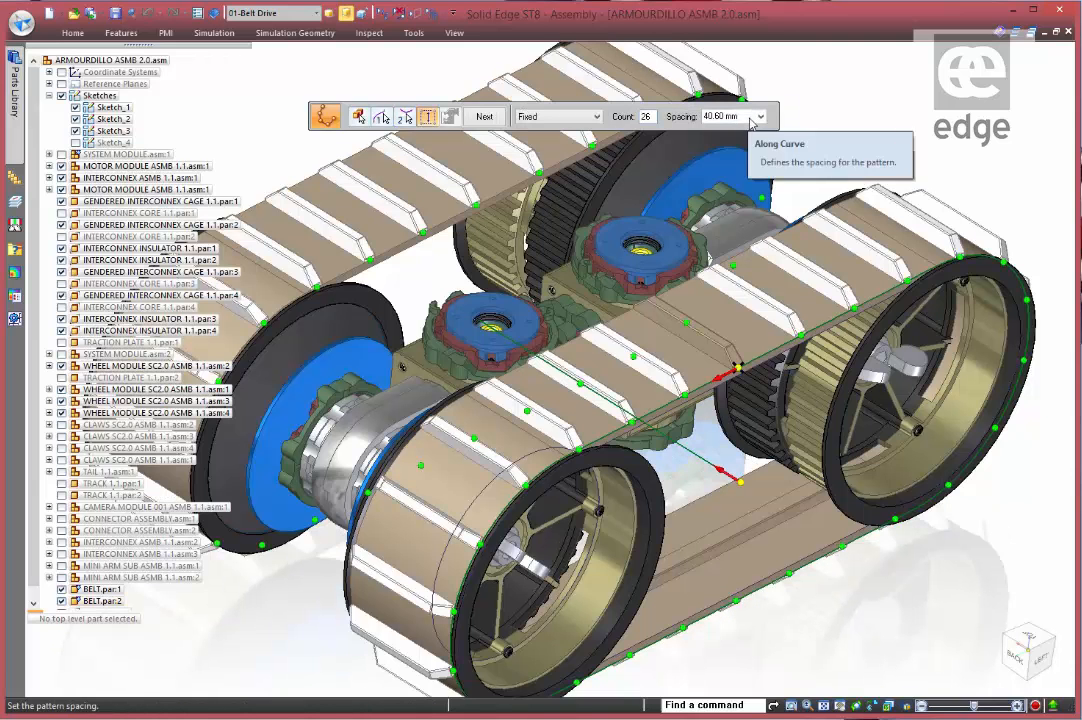
left_click(503, 116)
left_click(484, 118)
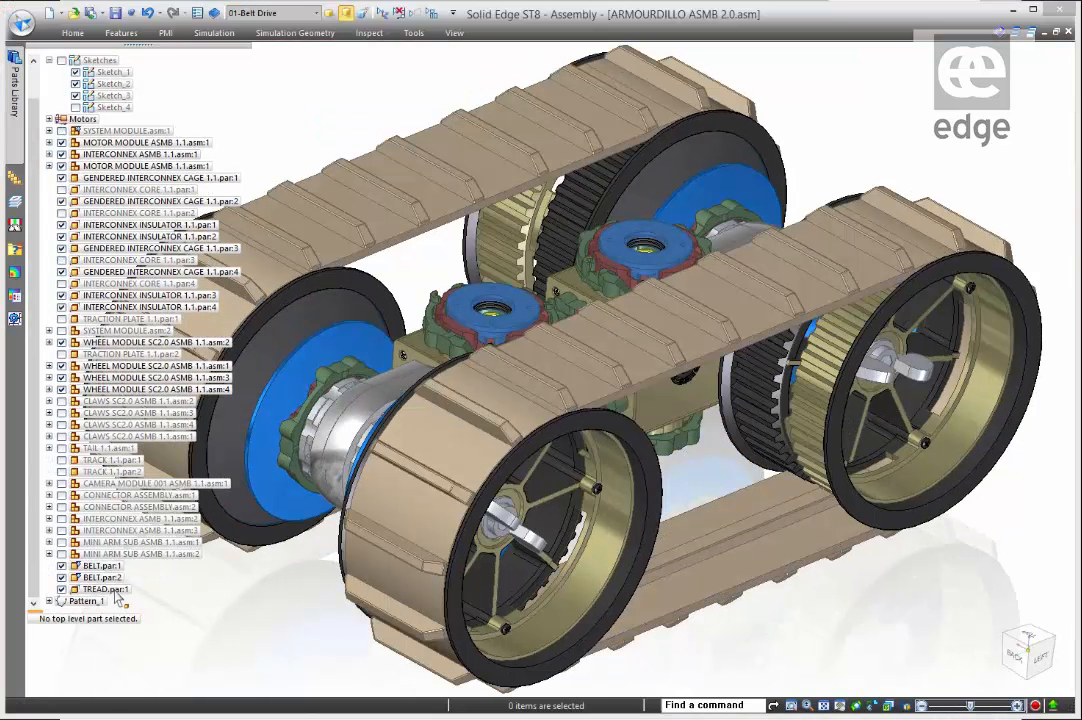
Look up the tread's path offset variable V43517 and give it the formula DriveWheels in the variable table
left_click(115, 590)
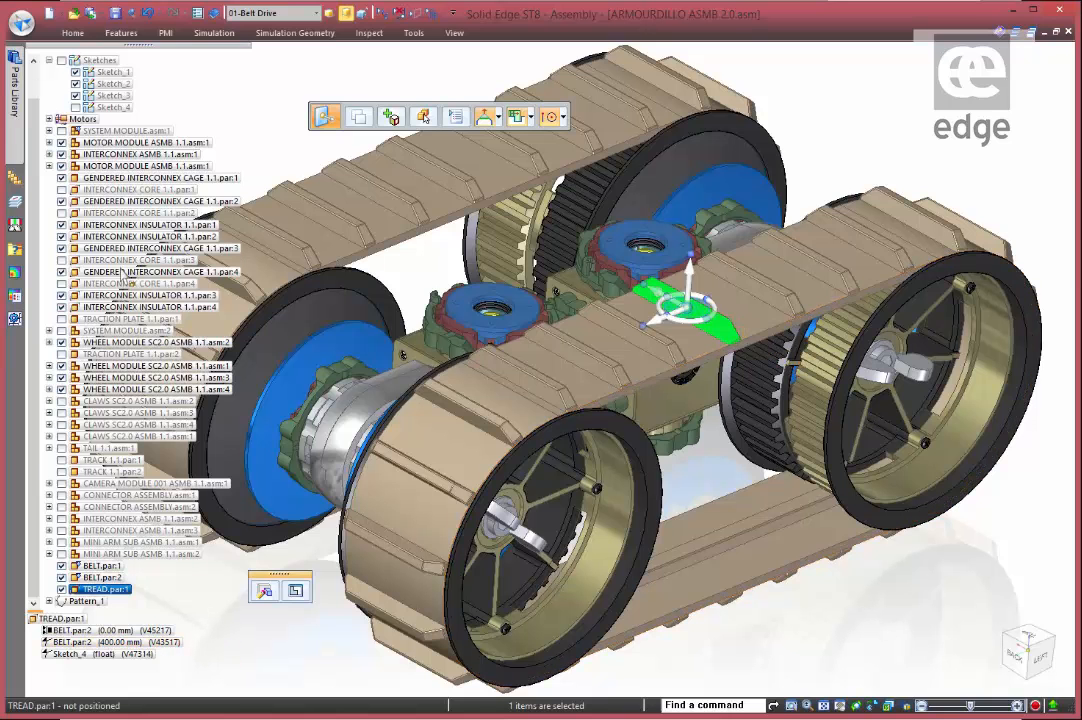
left_click(412, 33)
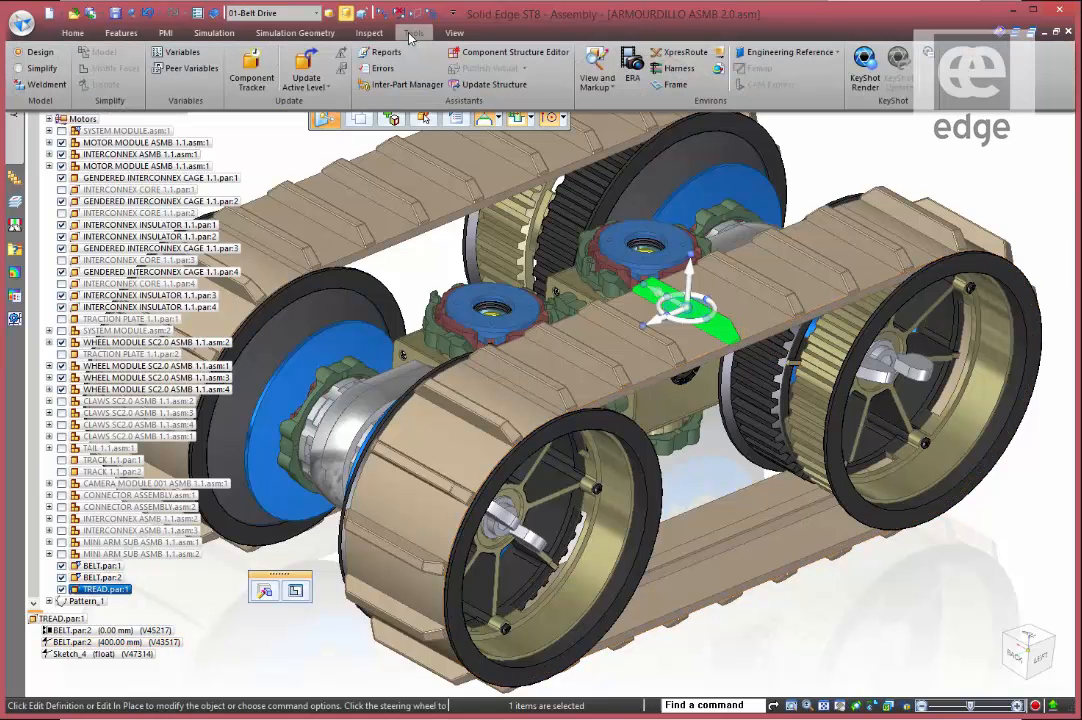
left_click(226, 58)
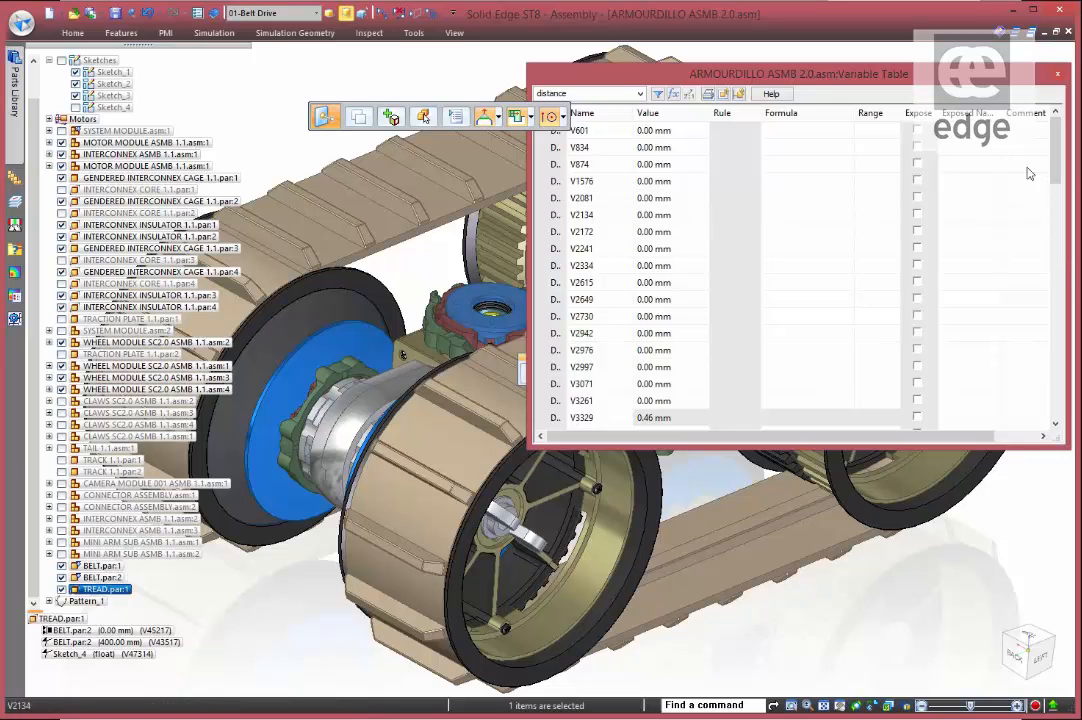
left_click_drag(1052, 170, 1070, 337)
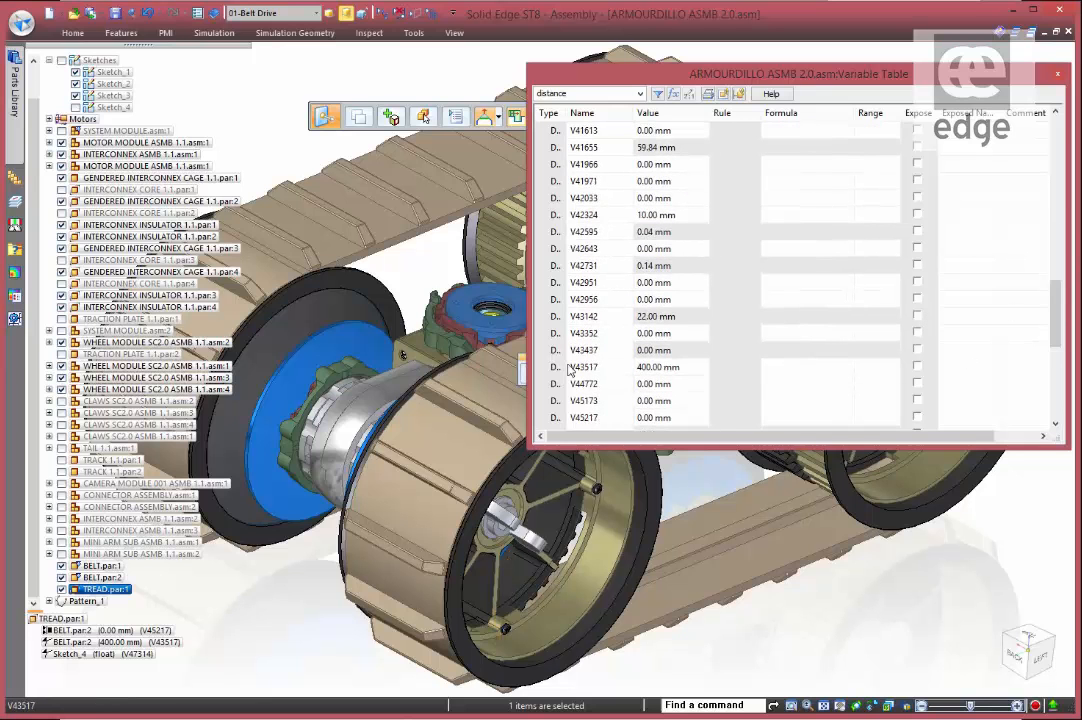
left_click(779, 371)
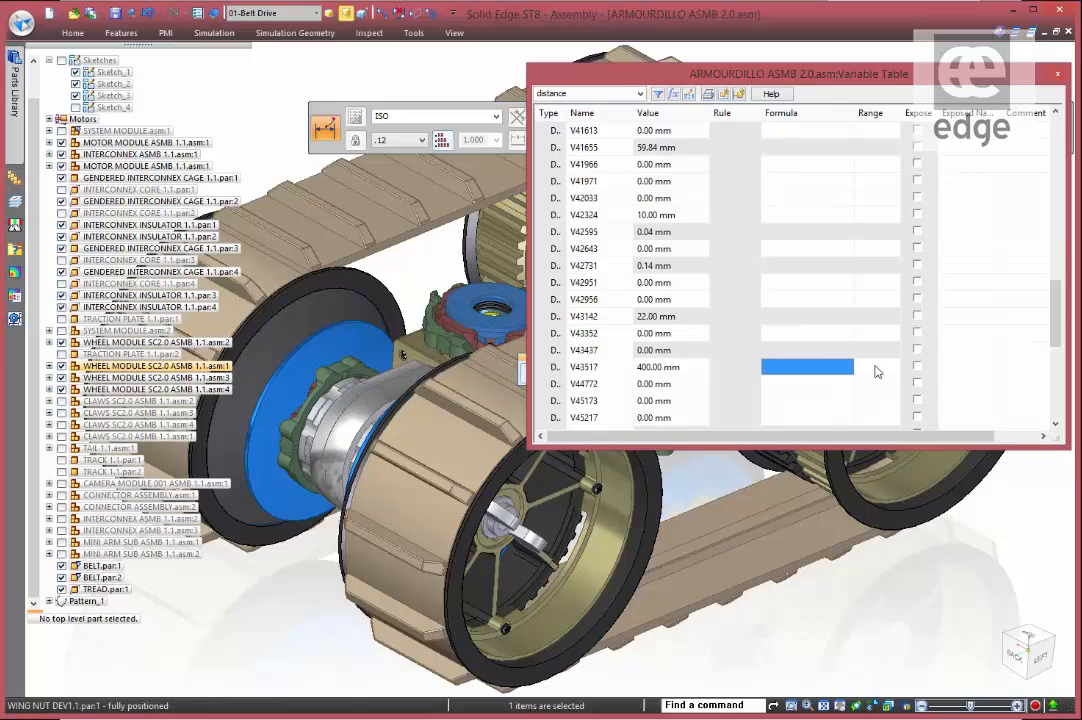
type("DriveWheels")
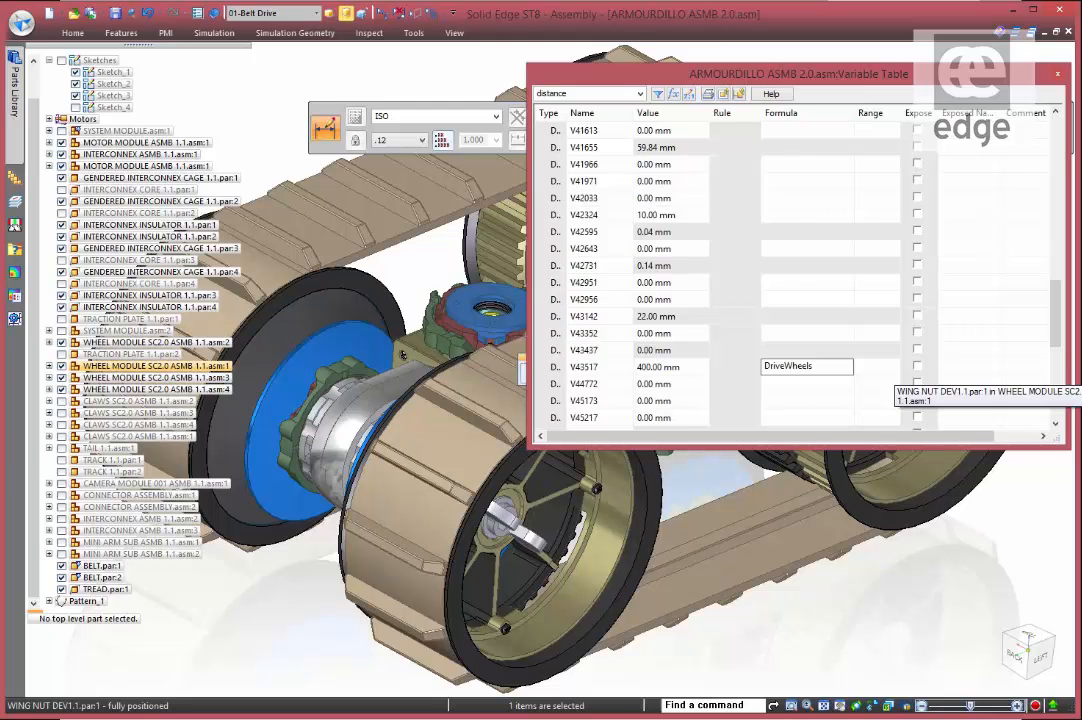
key("Return")
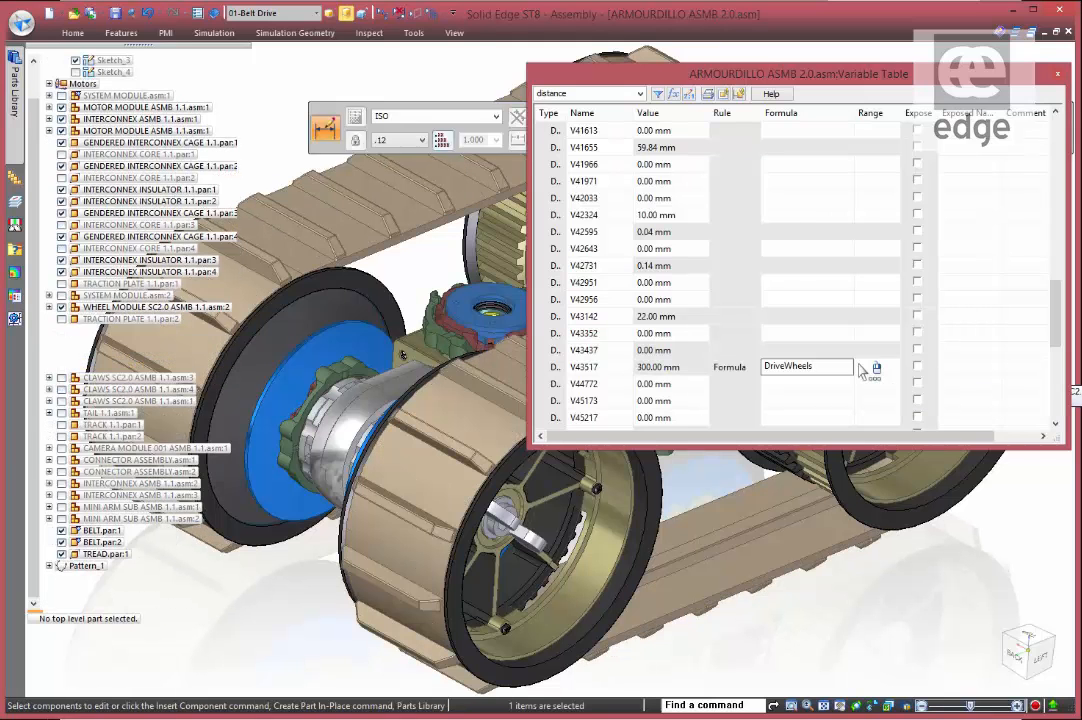
left_click(1058, 75)
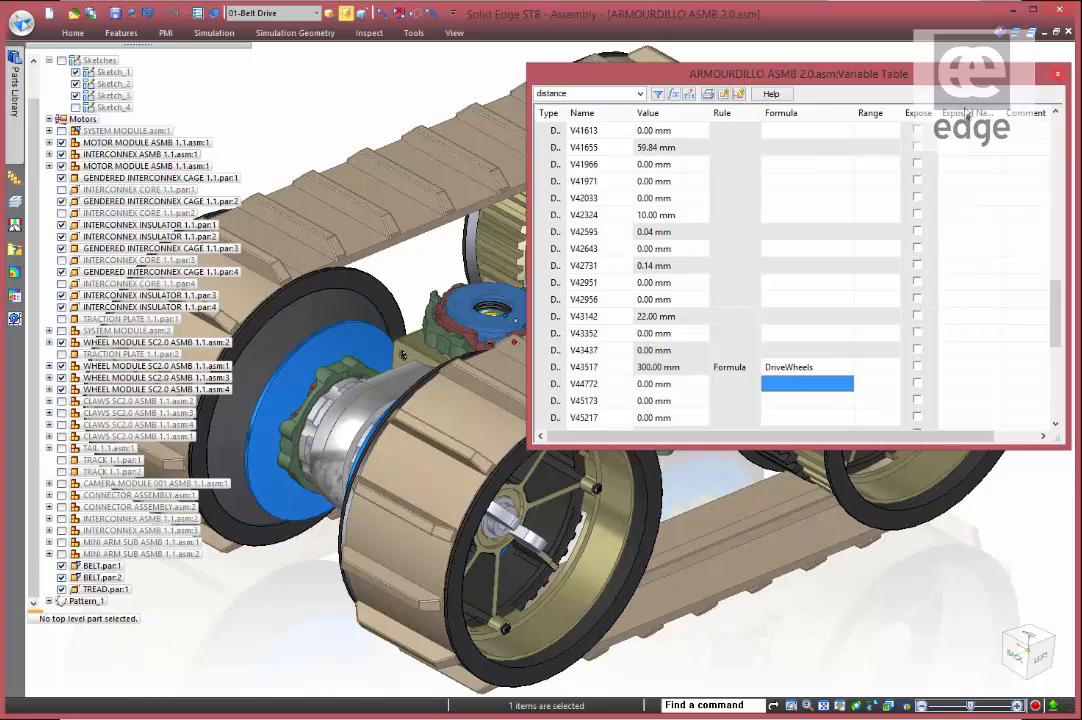
Start a variable table motor and assign the DriveWheels variable to it
left_click(73, 32)
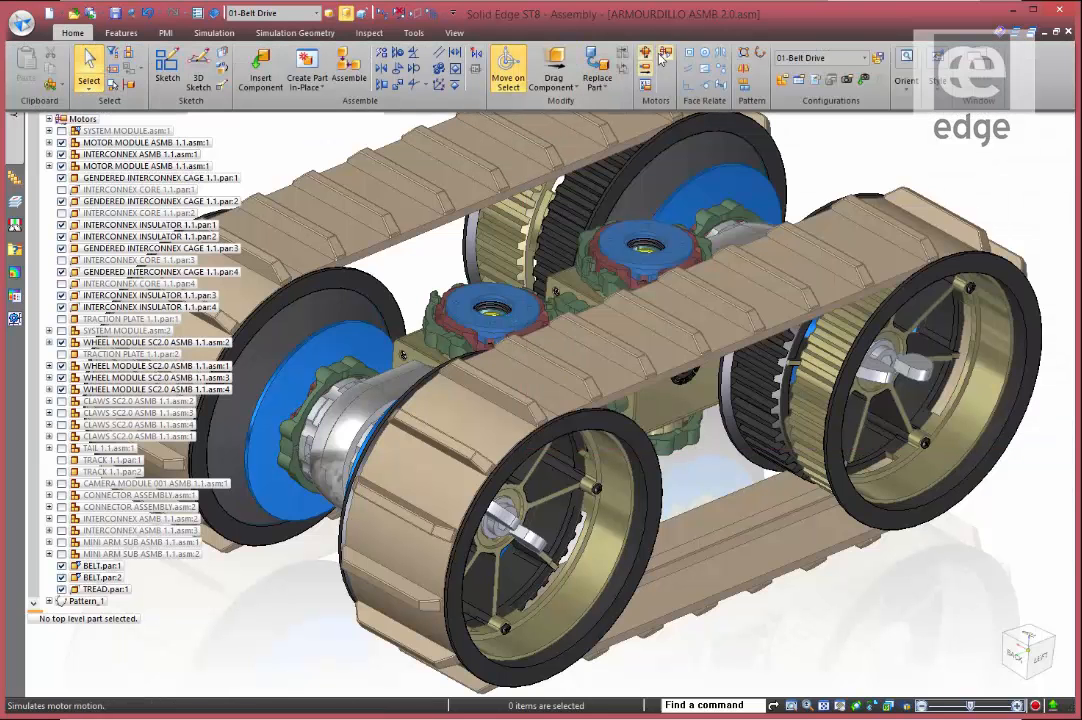
left_click(645, 87)
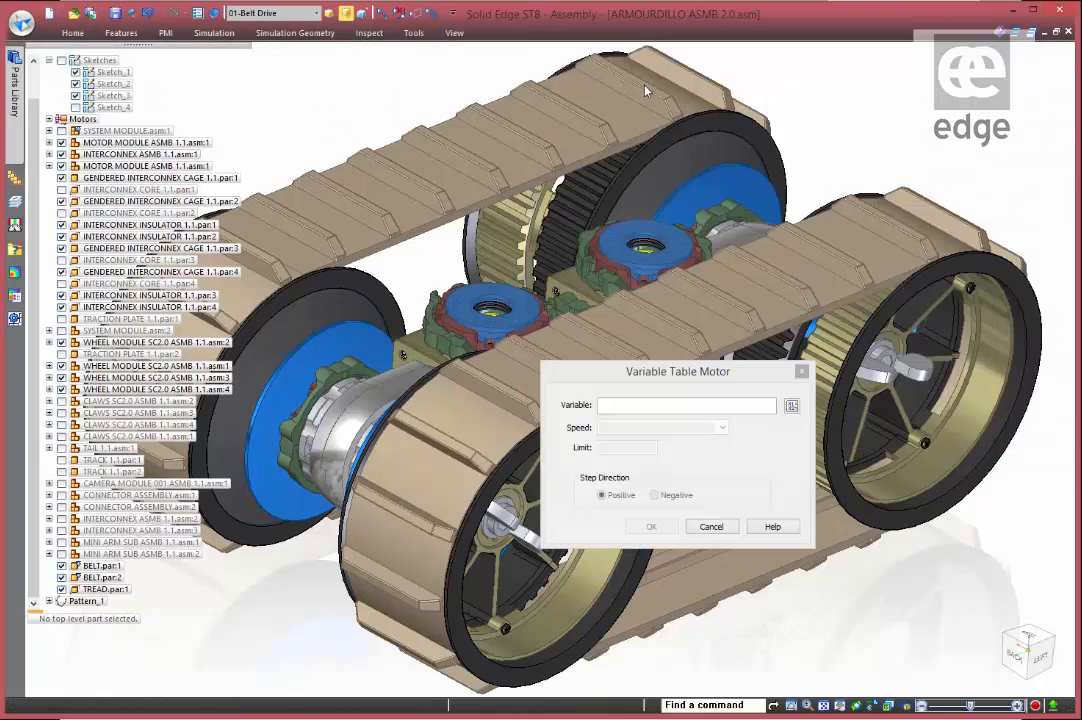
left_click(791, 405)
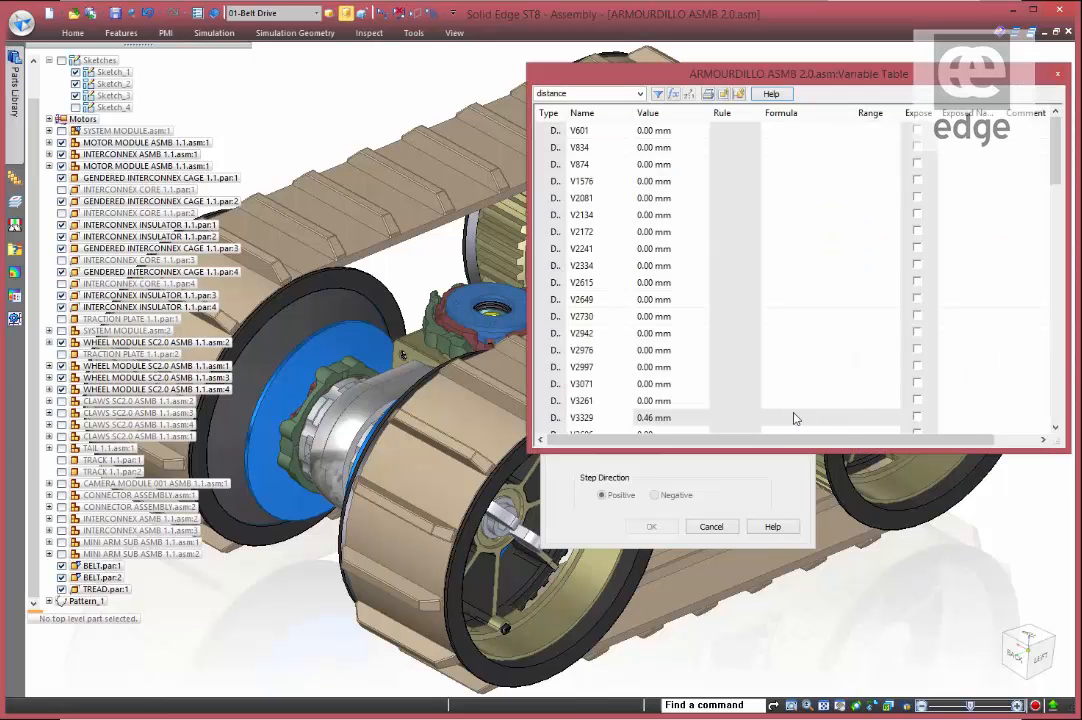
left_click_drag(910, 76, 463, 67)
left_click_drag(605, 172, 606, 256)
left_click(139, 342)
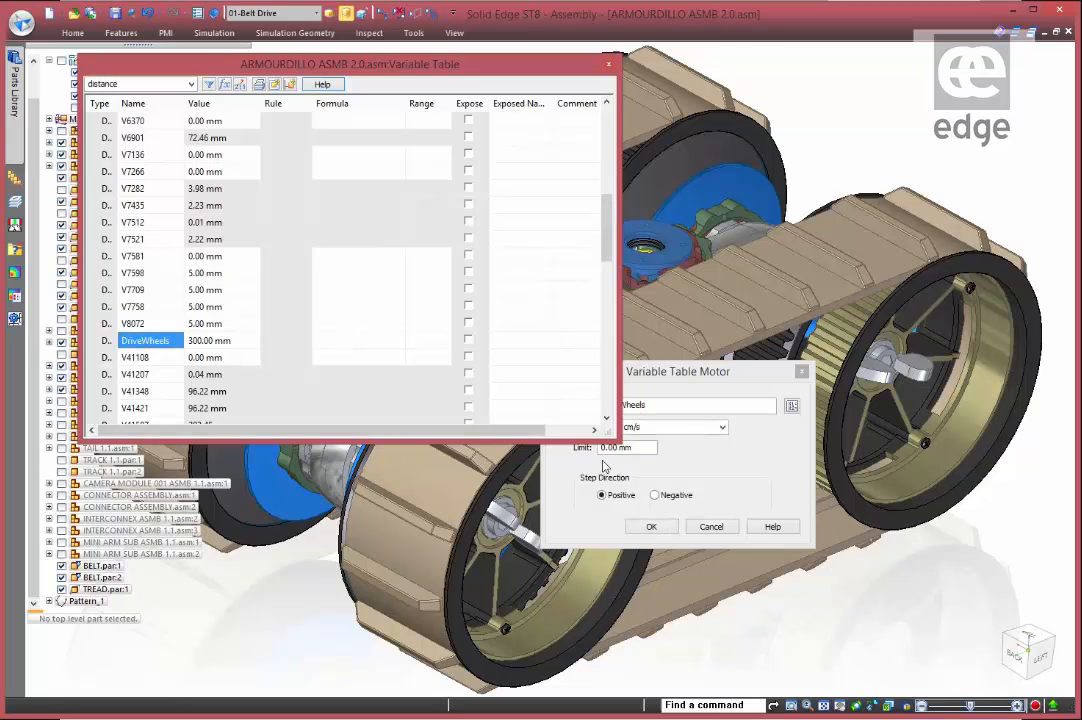
Set the motor's speed to 5.000 cm/s and its limit to 500 mm, and create it
left_click(723, 428)
left_click(656, 444)
left_click(635, 449)
left_click_drag(635, 449, 576, 455)
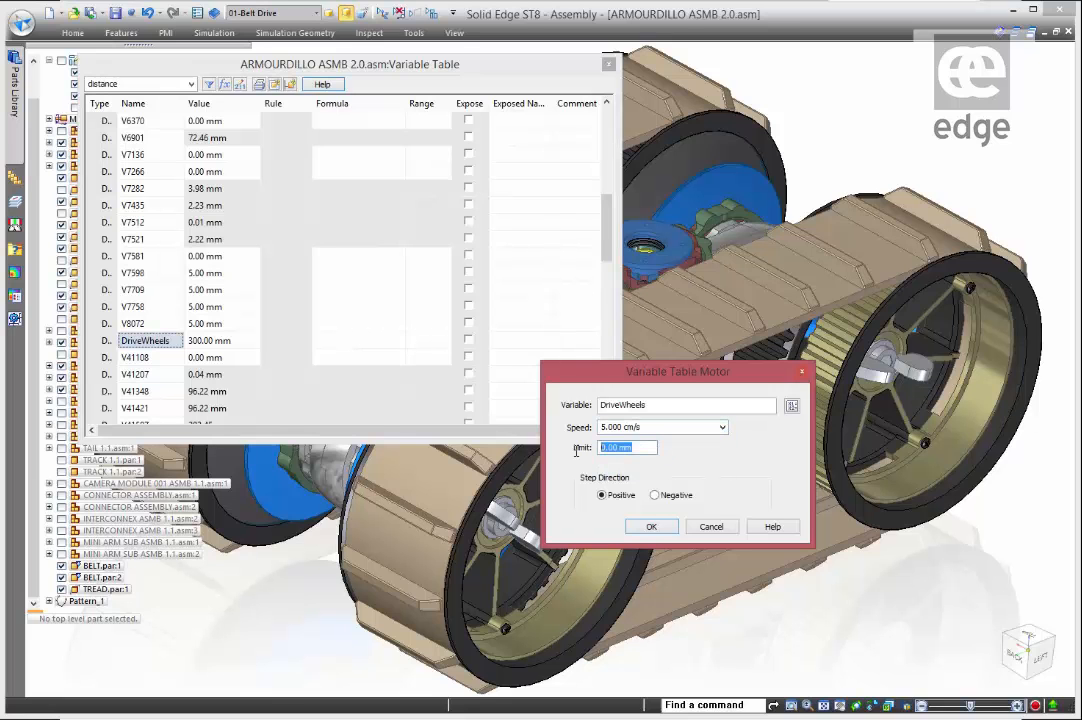
type("500")
left_click(651, 525)
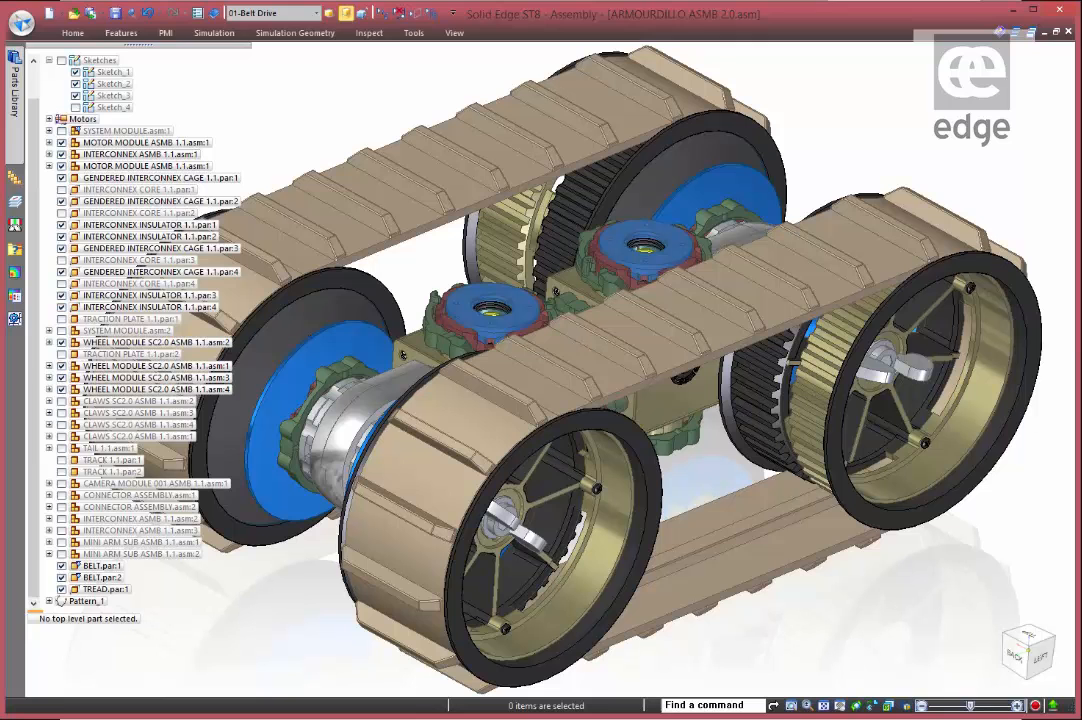
Switch the assembly's display configuration to 02-Dual Arms
left_click(318, 17)
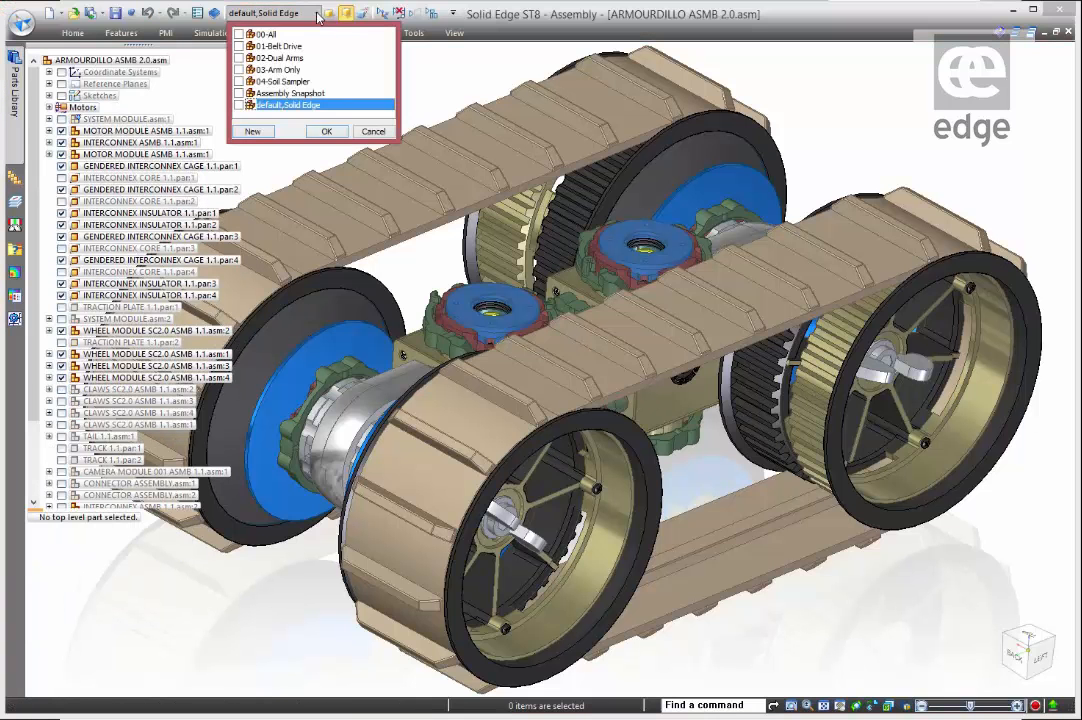
left_click(240, 59)
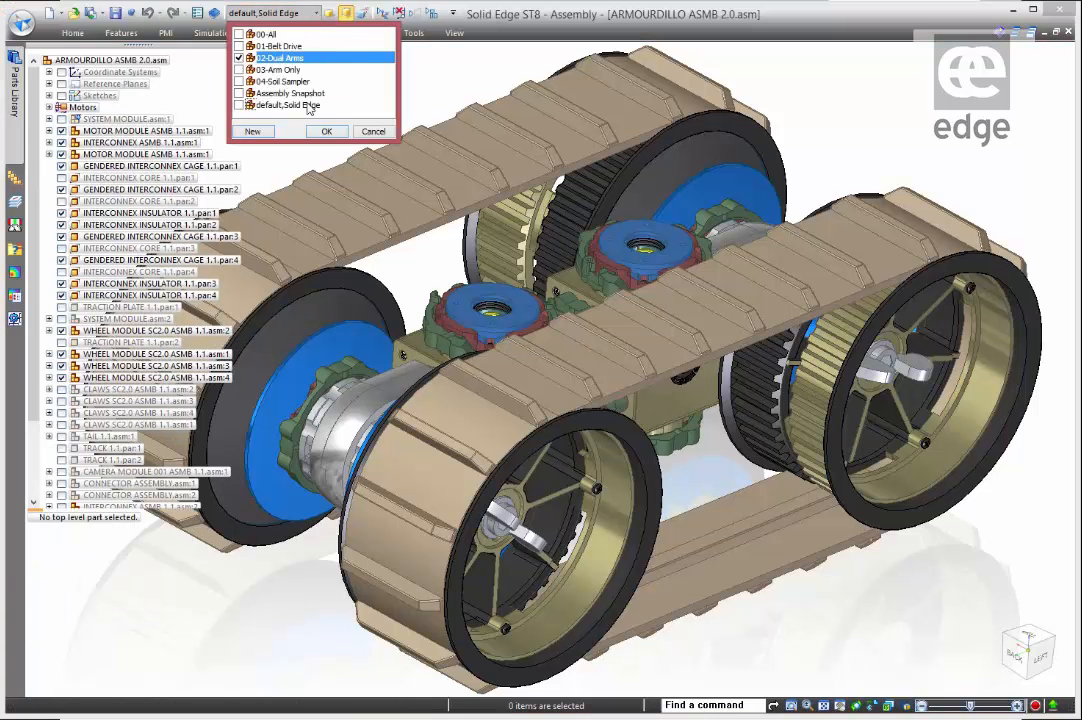
left_click(324, 131)
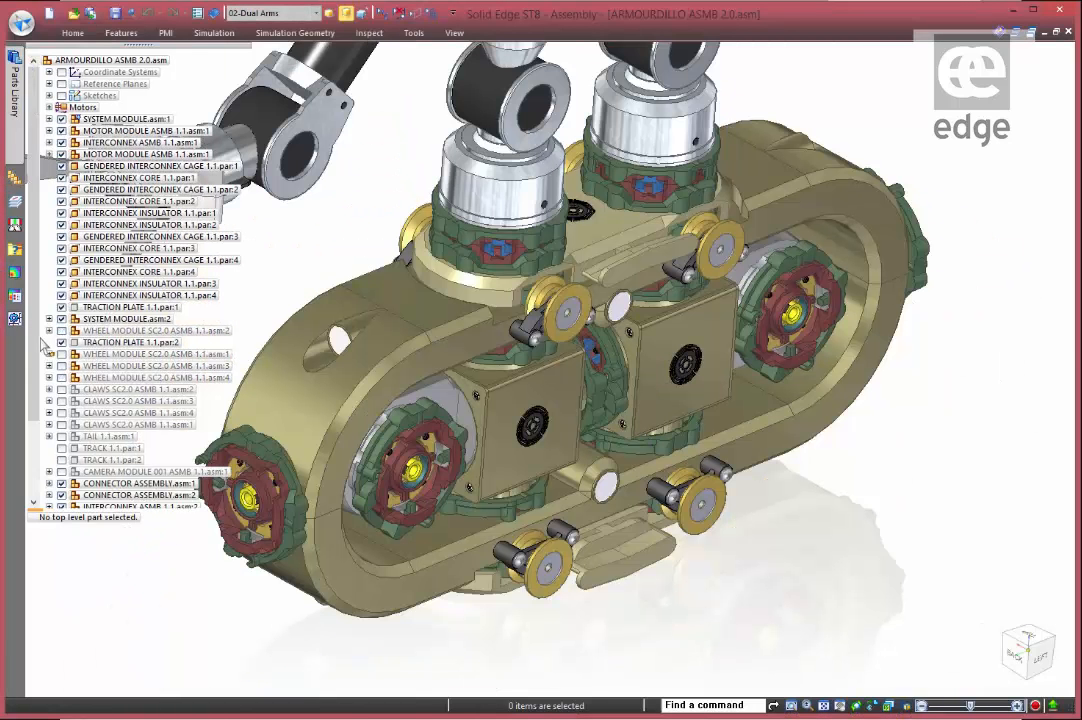
Make MINI ARM SUB ASMB 1.1.asm:1 and MINI ARM SUB ASMB 1.1.asm:2 adjustable assemblies
scroll(35, 420, "down", 3)
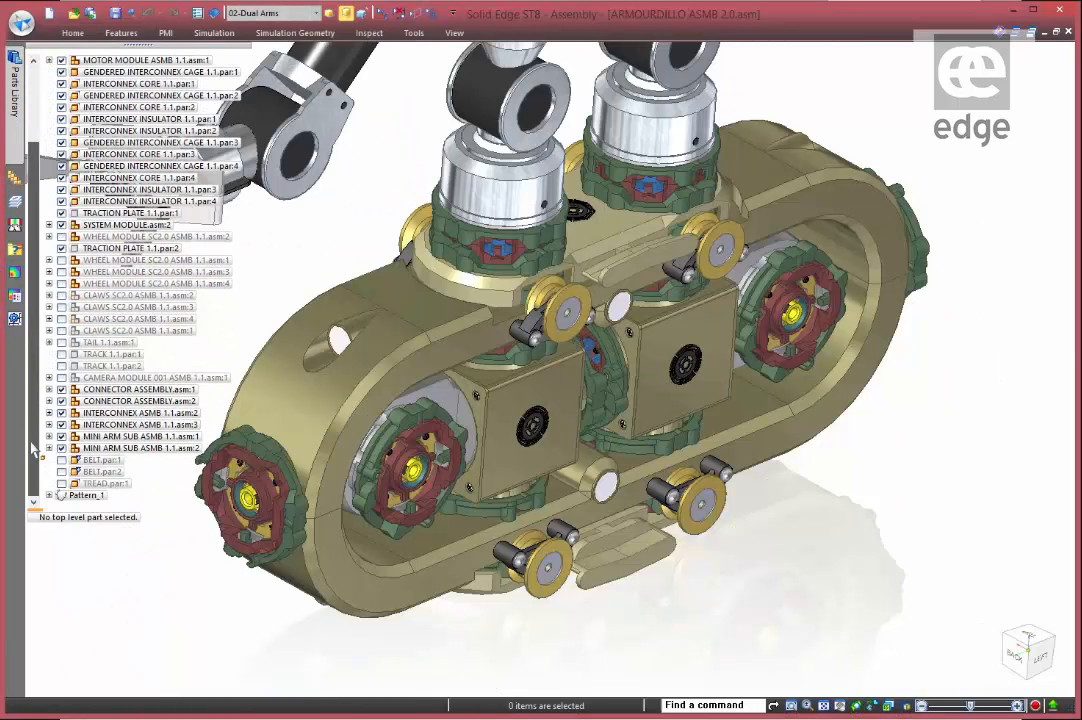
left_click(131, 438)
right_click(131, 440)
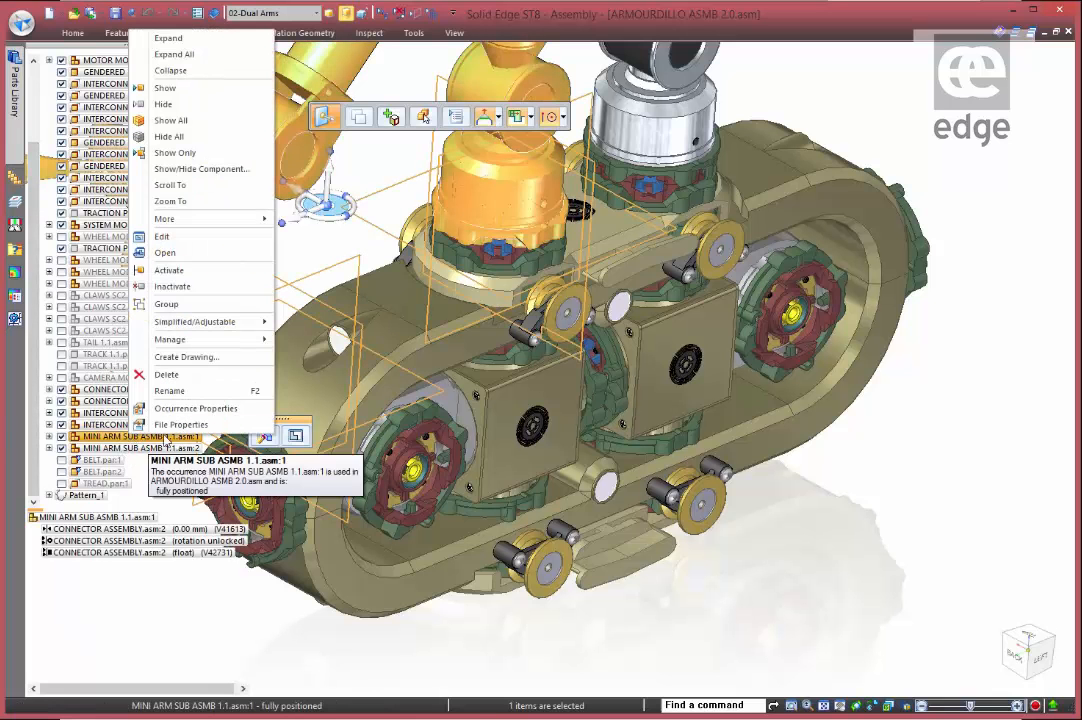
mouse_move(205, 321)
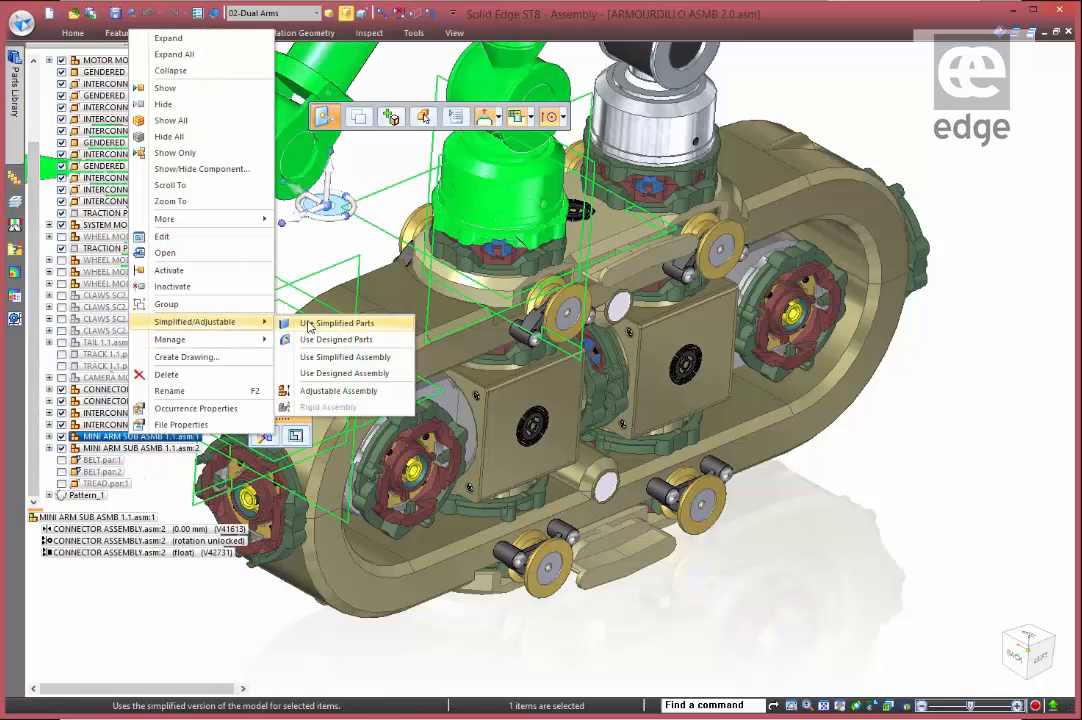
left_click(328, 391)
left_click(117, 449)
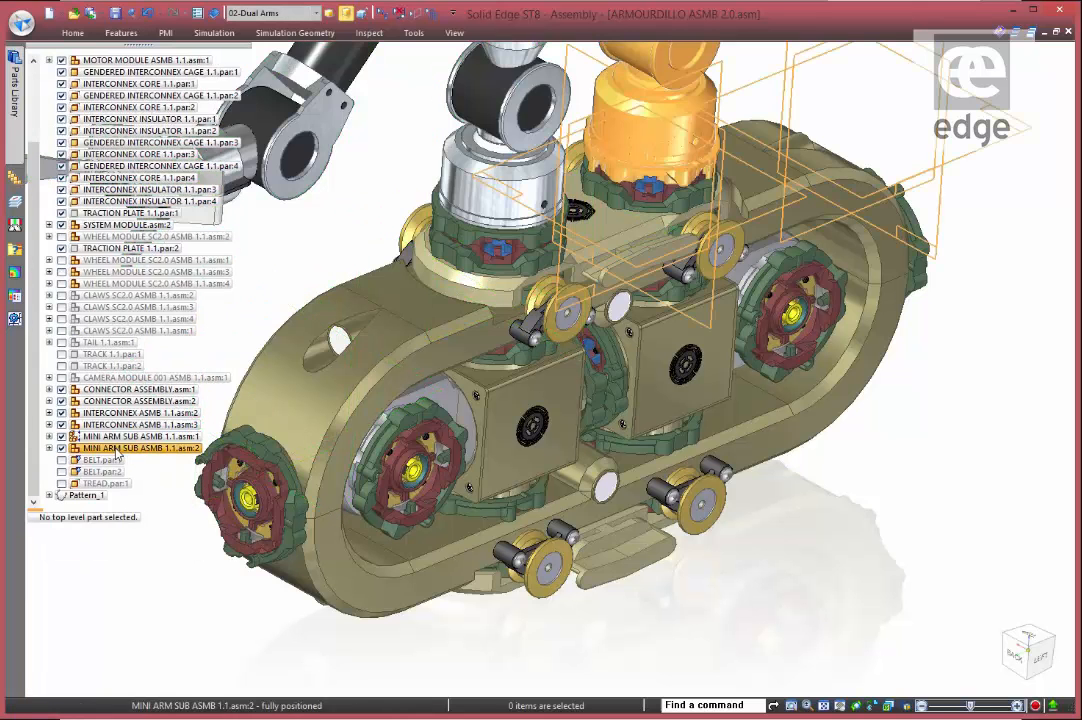
right_click(117, 449)
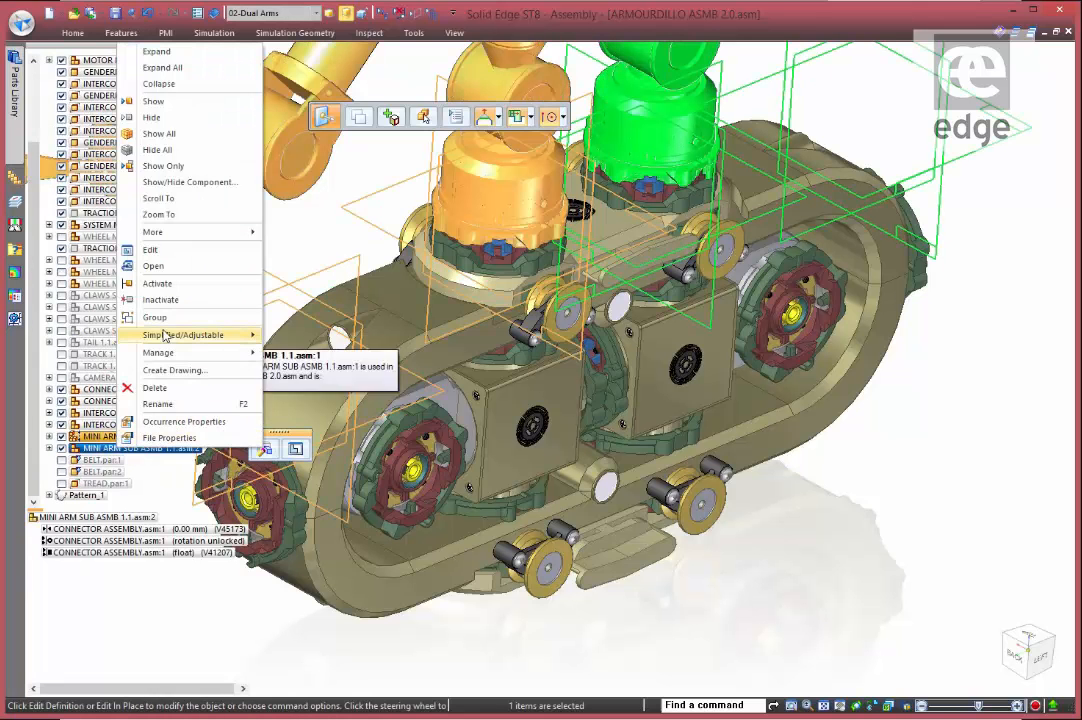
mouse_move(165, 336)
left_click(290, 336)
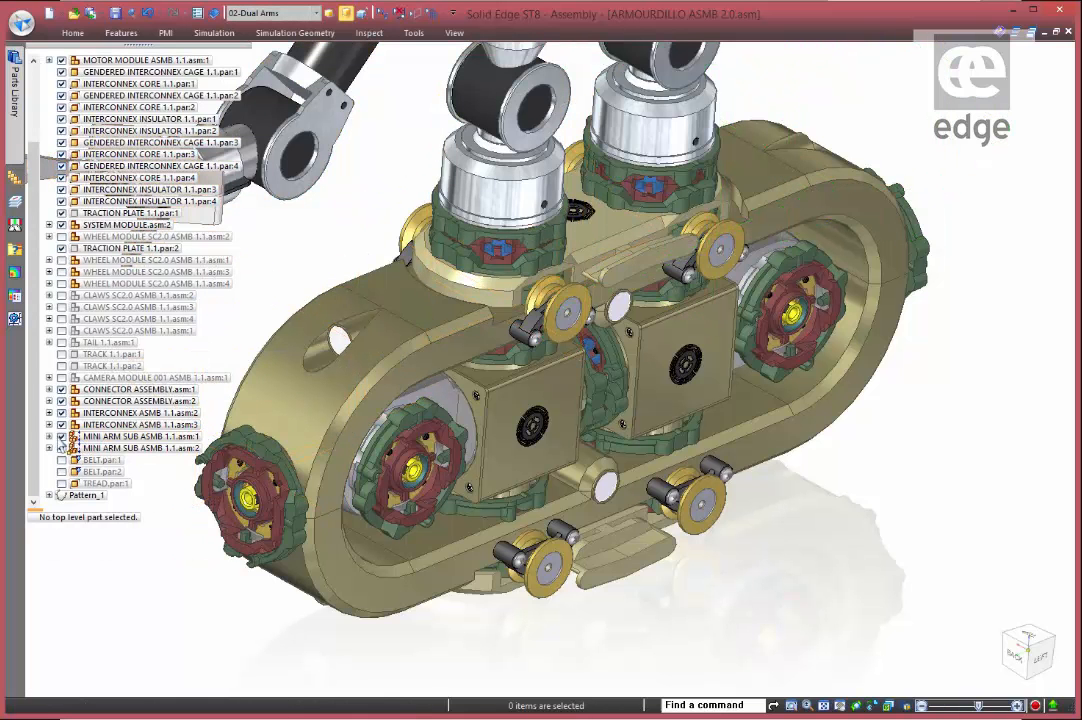
Override the angle relationship between the upper arm and lower arm of MINI ARM SUB ASMB 1.1.asm:1 at the top assembly level
left_click(49, 437)
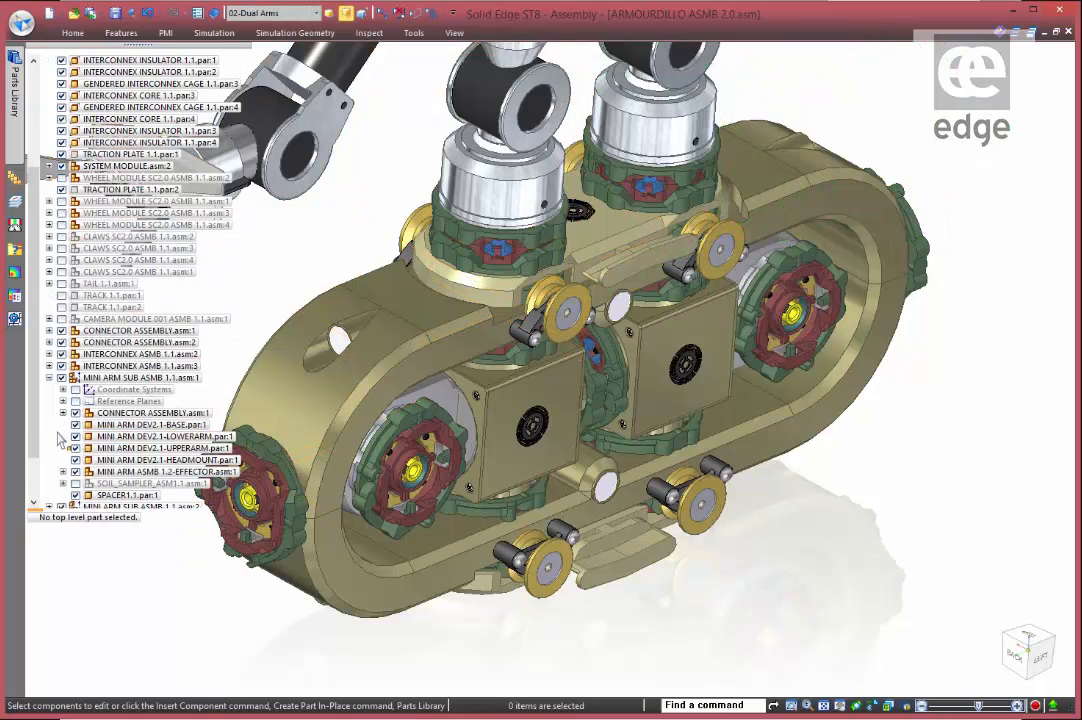
left_click(135, 449)
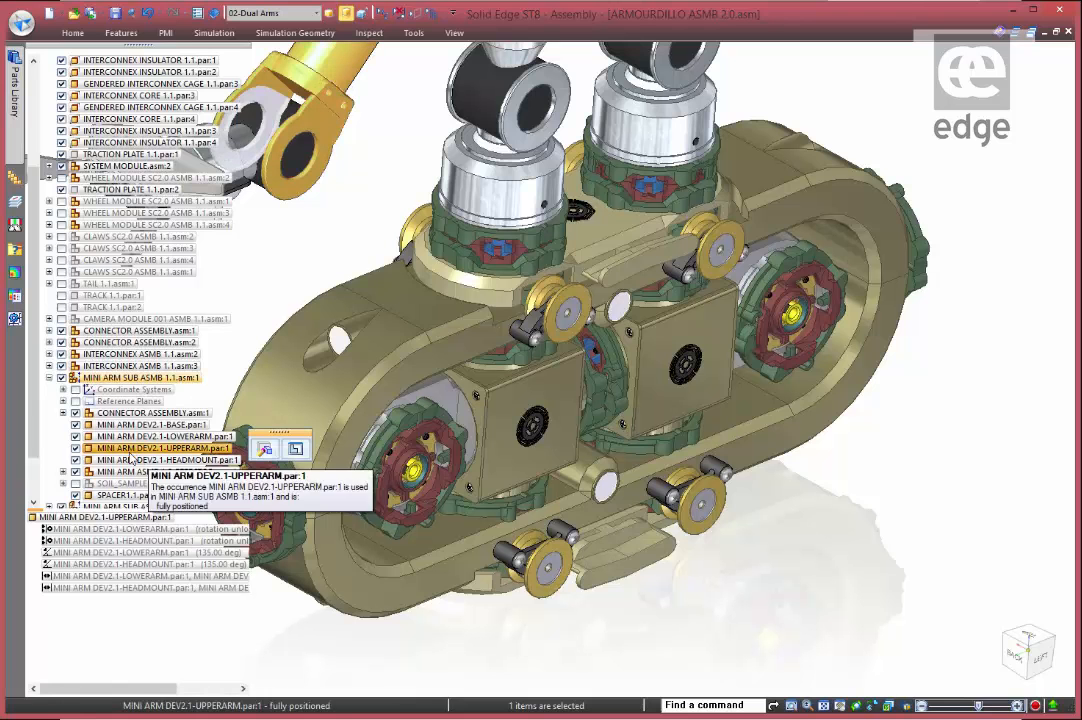
right_click(116, 554)
left_click(170, 627)
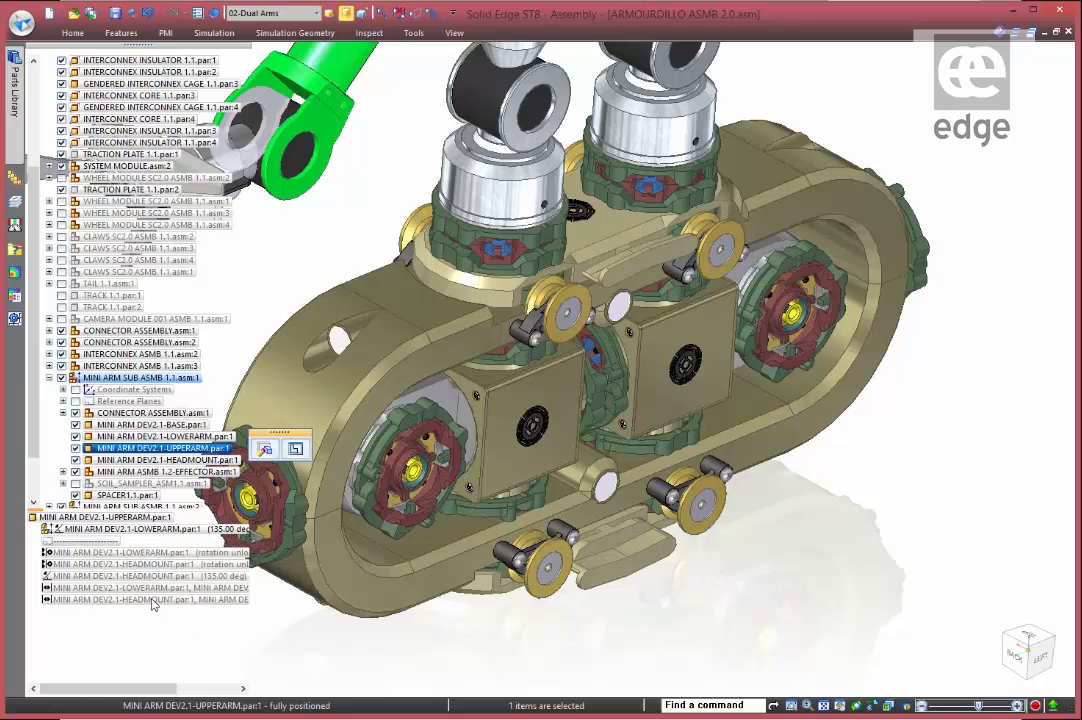
key("Escape")
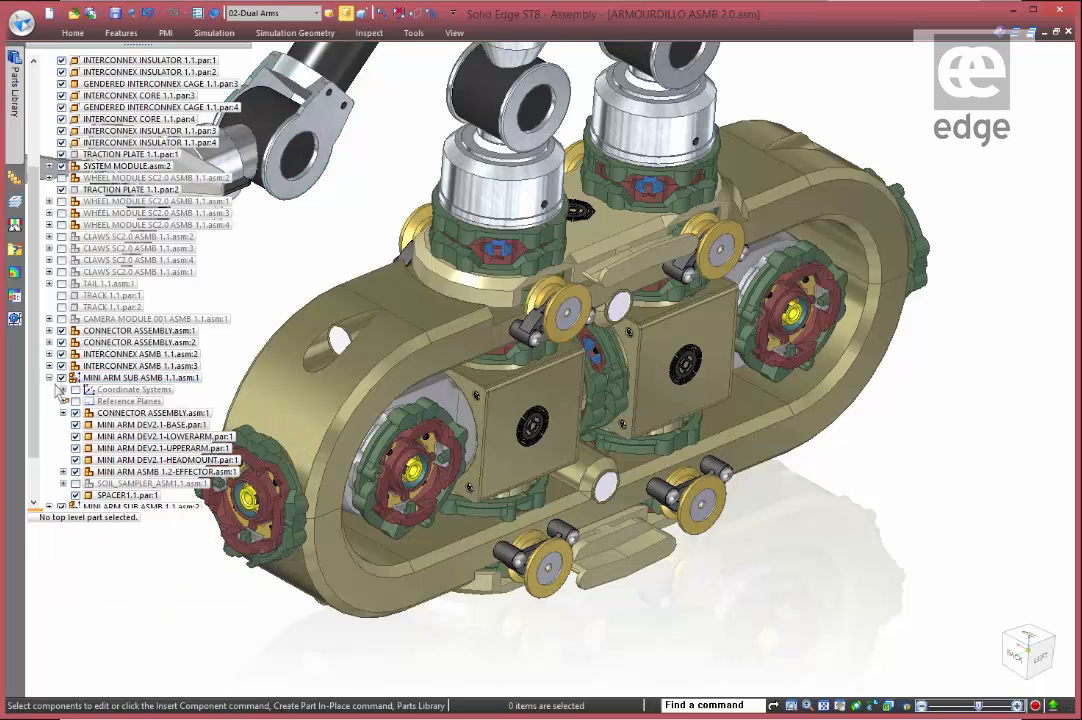
Override the angle relationship between the upper arm and lower arm of MINI ARM SUB ASMB 1.1.asm:2 at the top assembly level
left_click(49, 378)
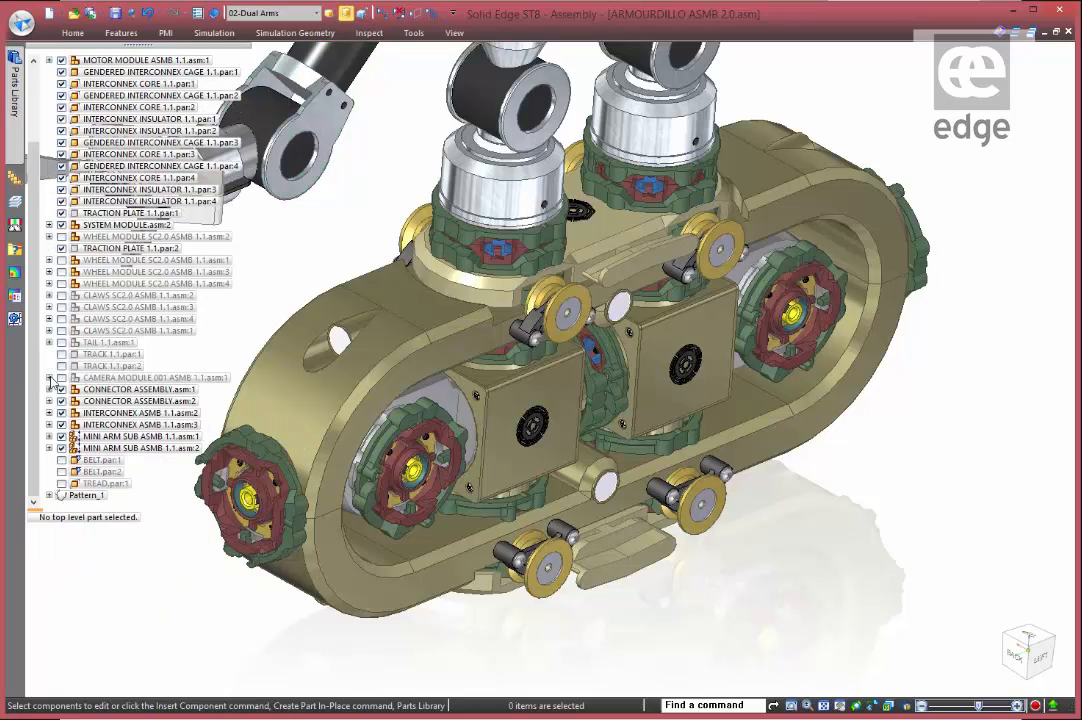
left_click(49, 448)
left_click(138, 449)
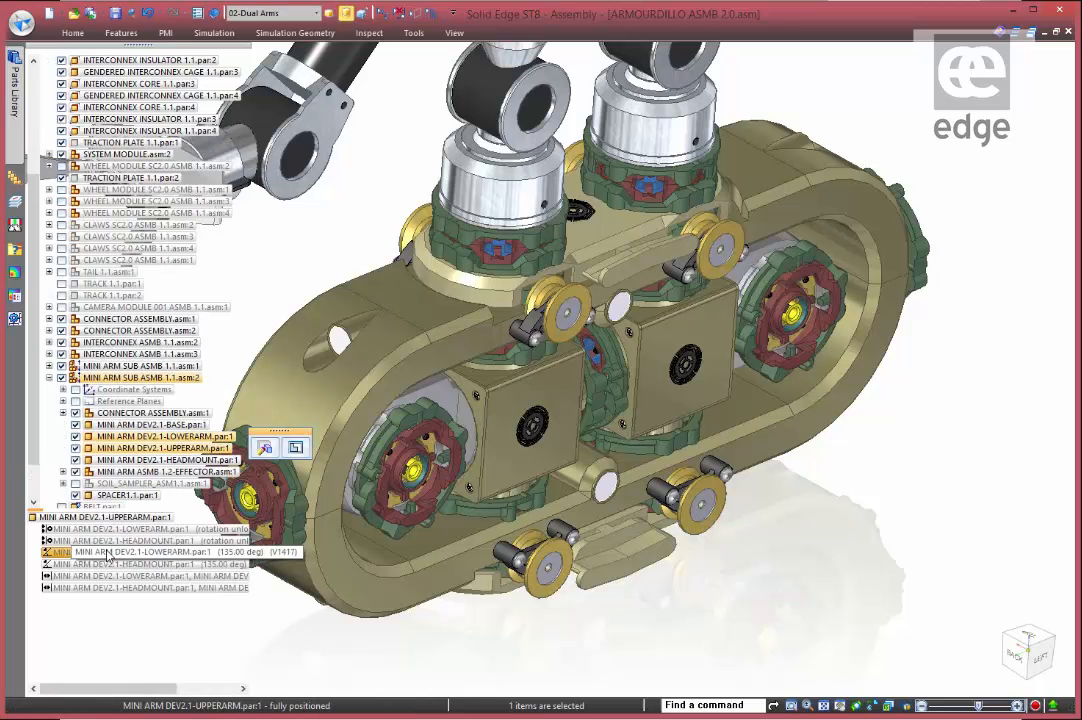
right_click(110, 553)
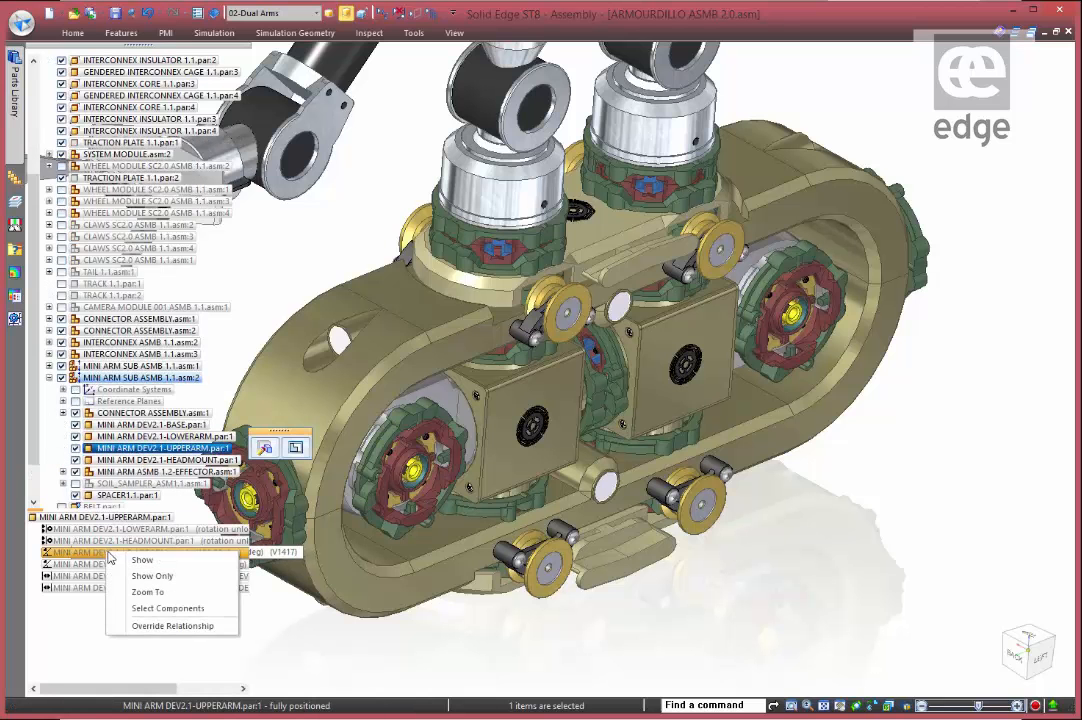
left_click(140, 625)
left_click(49, 378)
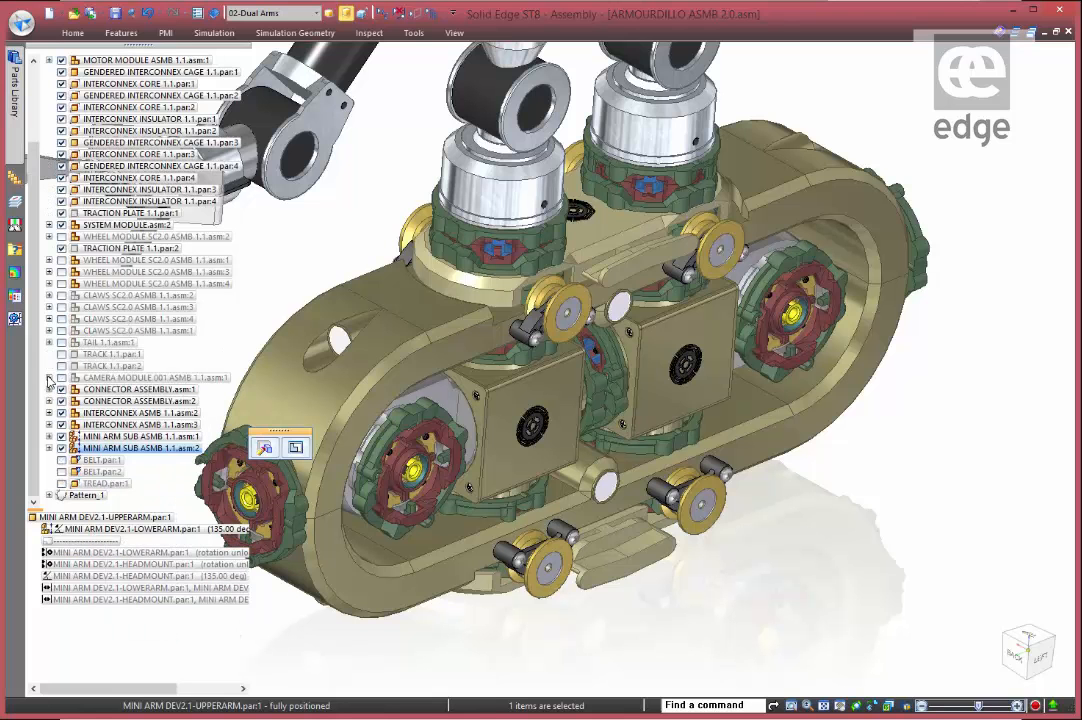
left_click(120, 449)
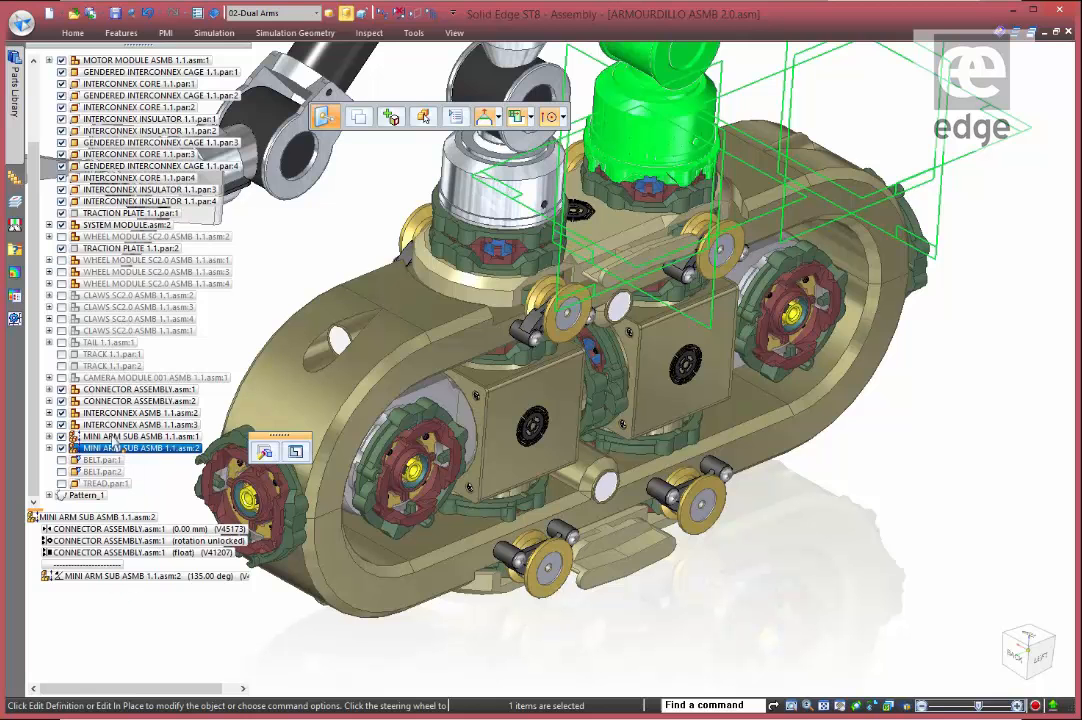
left_click(112, 437)
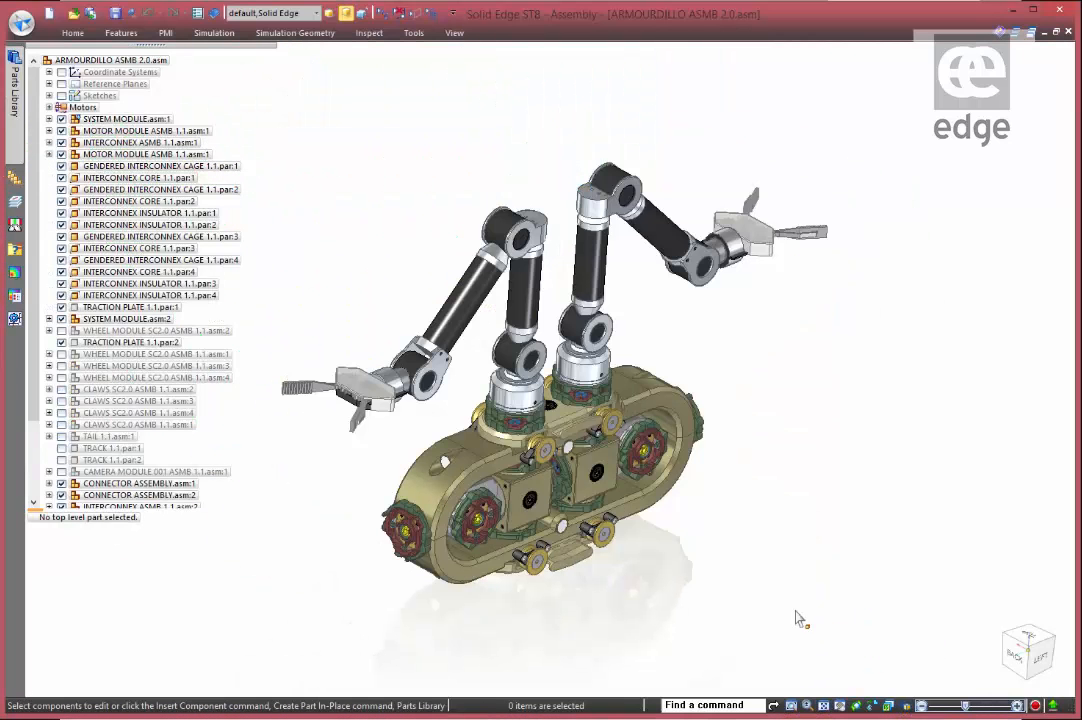
Give the overridden angle variable V43163 of MINI ARM SUB ASMB 1.1.asm:1 the formula 90+ArmLift in the variable table
left_click(412, 33)
left_click(180, 52)
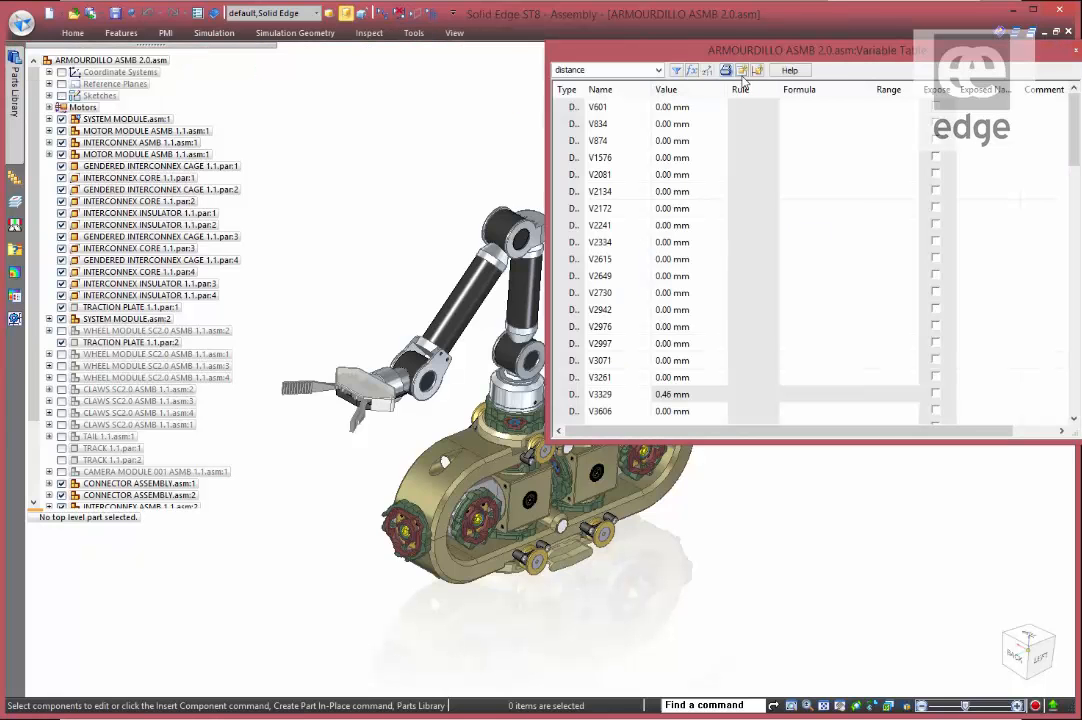
left_click_drag(1070, 156, 1007, 349)
scroll(22, 505, "down", 3)
left_click(135, 437)
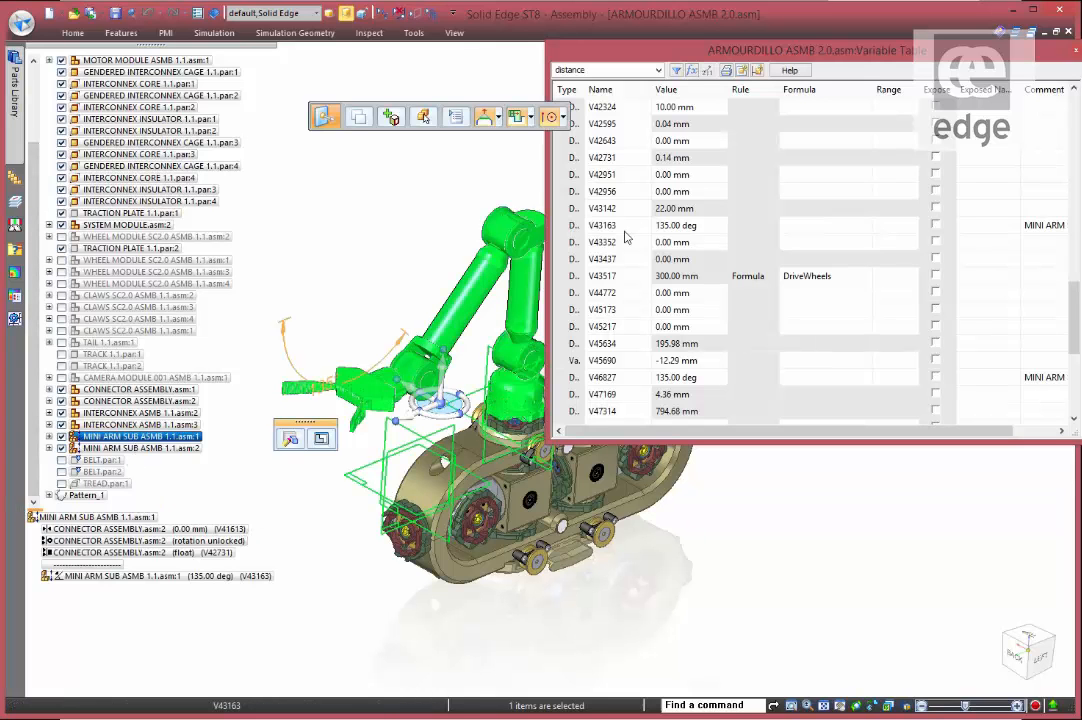
left_click(803, 226)
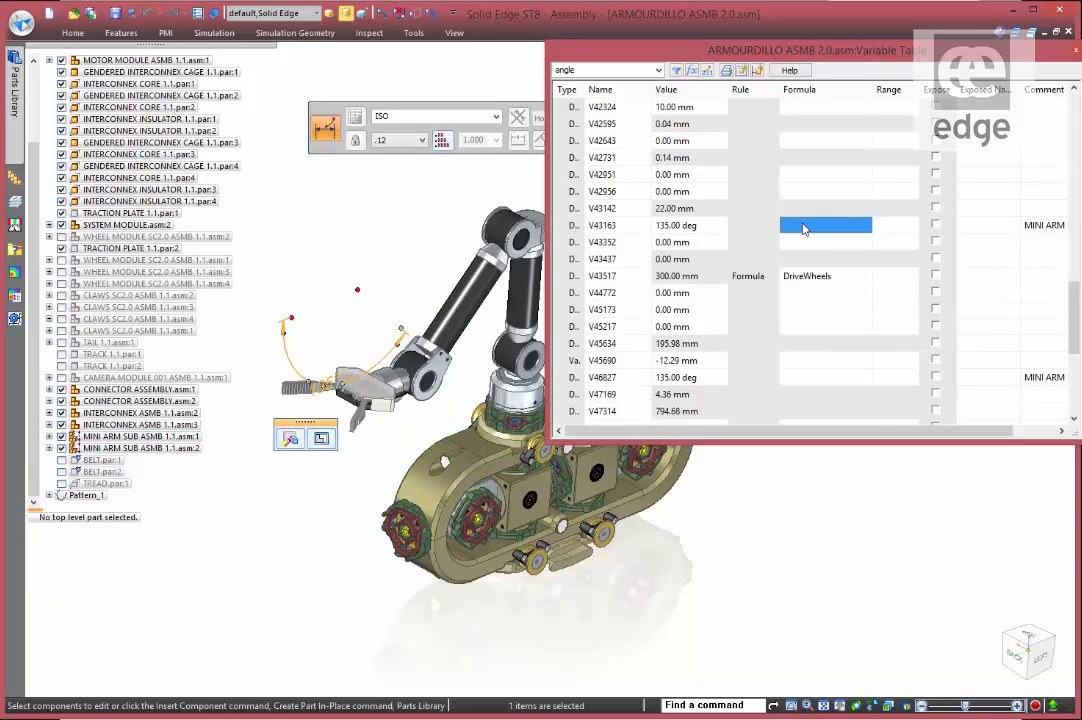
type("90+ArmLi")
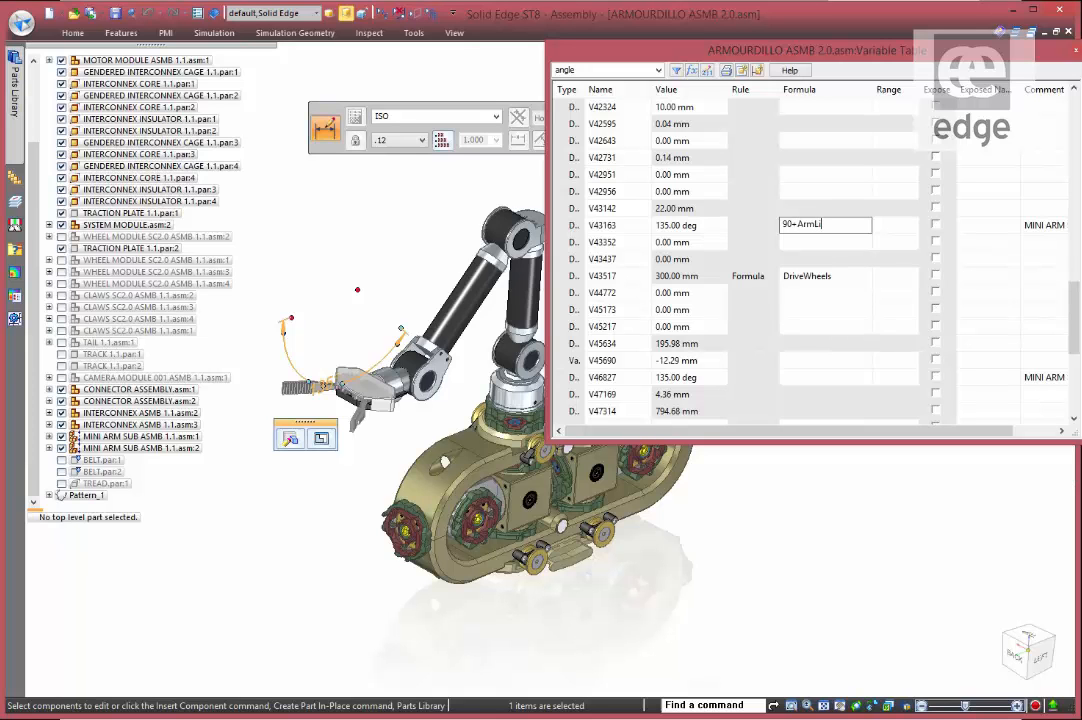
type("ft")
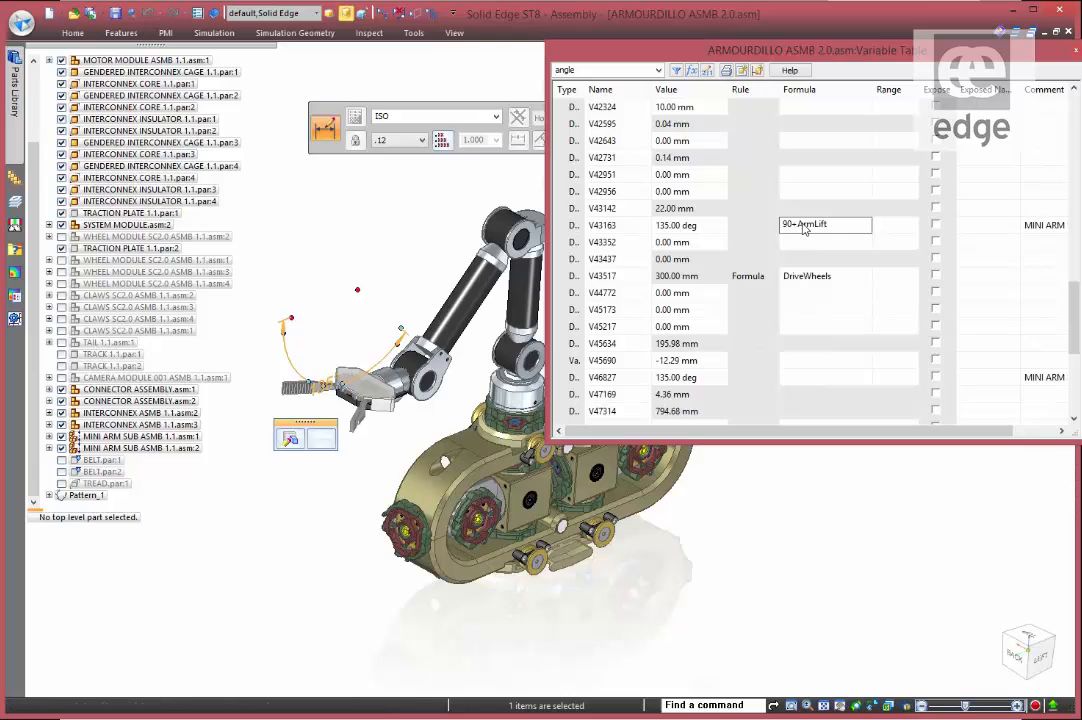
key("Return")
Give the second mini arm's overridden angle variable V46827 the formula 90-ArmLift
left_click(793, 379)
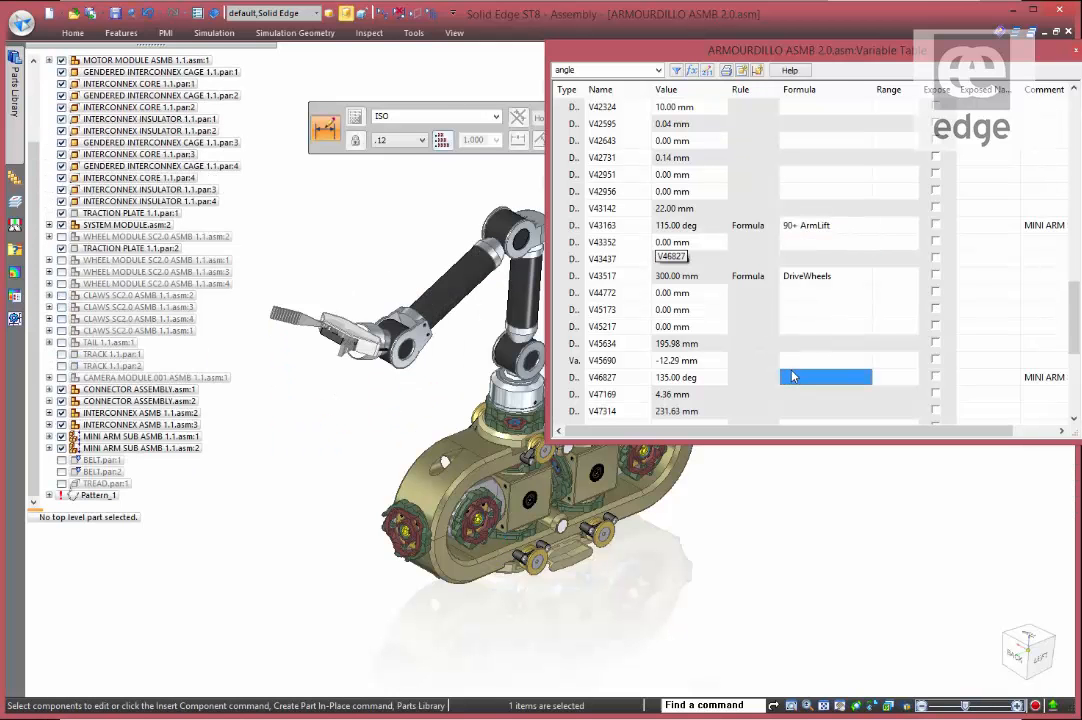
type("90")
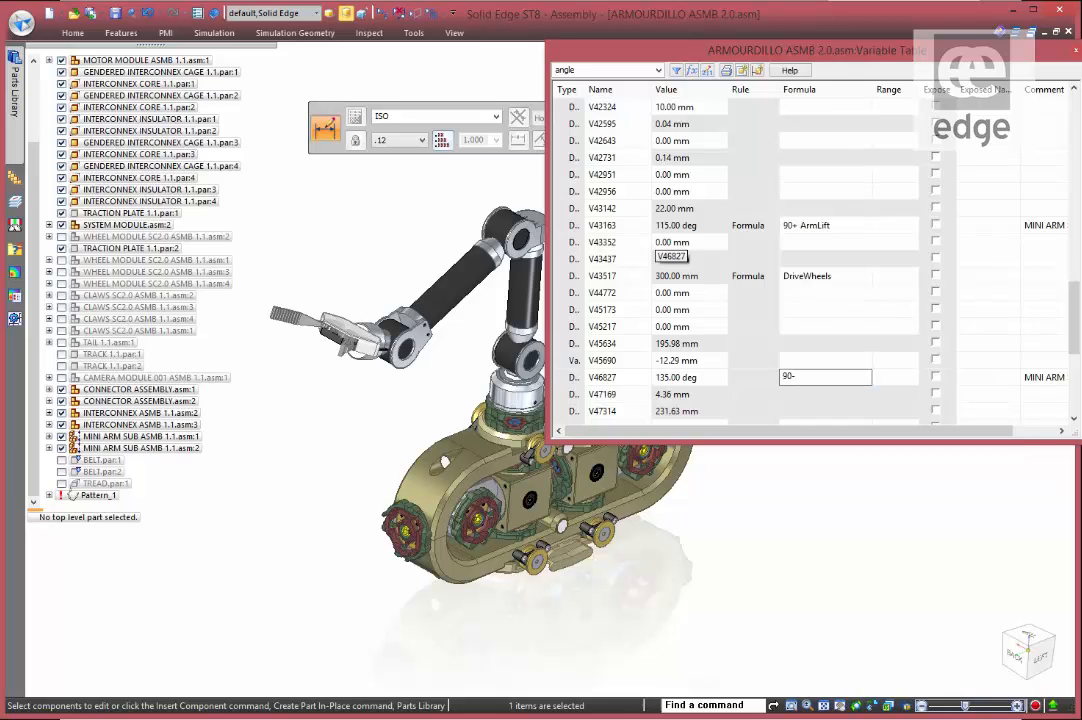
type("-ArmLift")
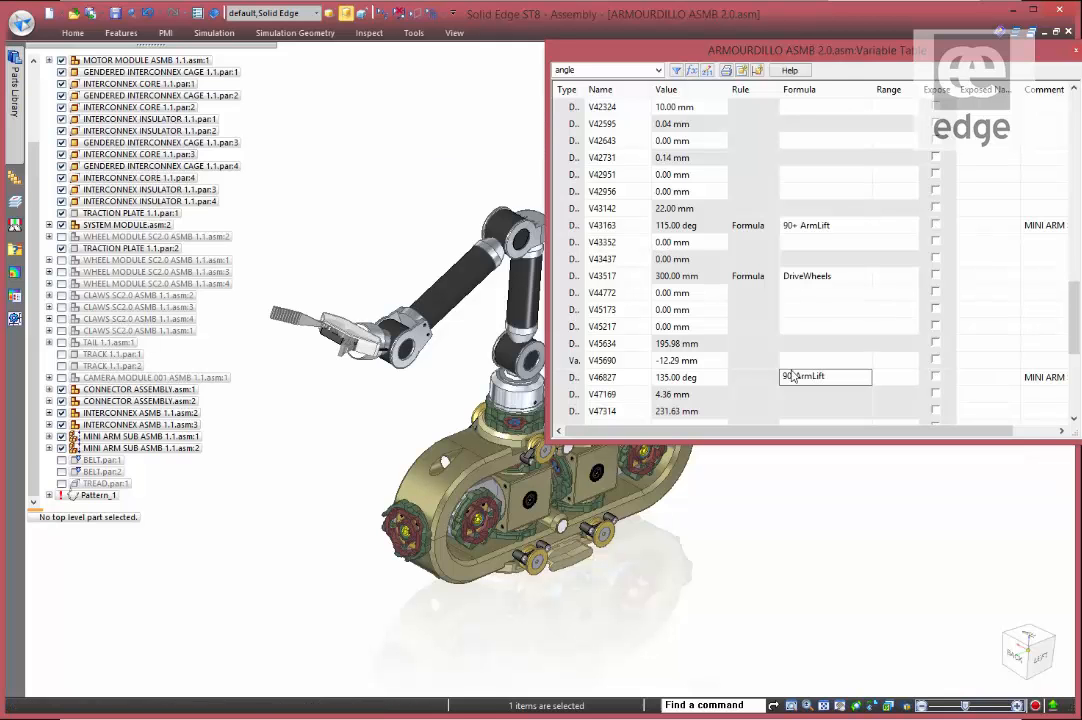
key("Return")
Move the variable table clear of both arms and set the ArmLift variable to 45 deg
left_click_drag(1072, 350, 1072, 410)
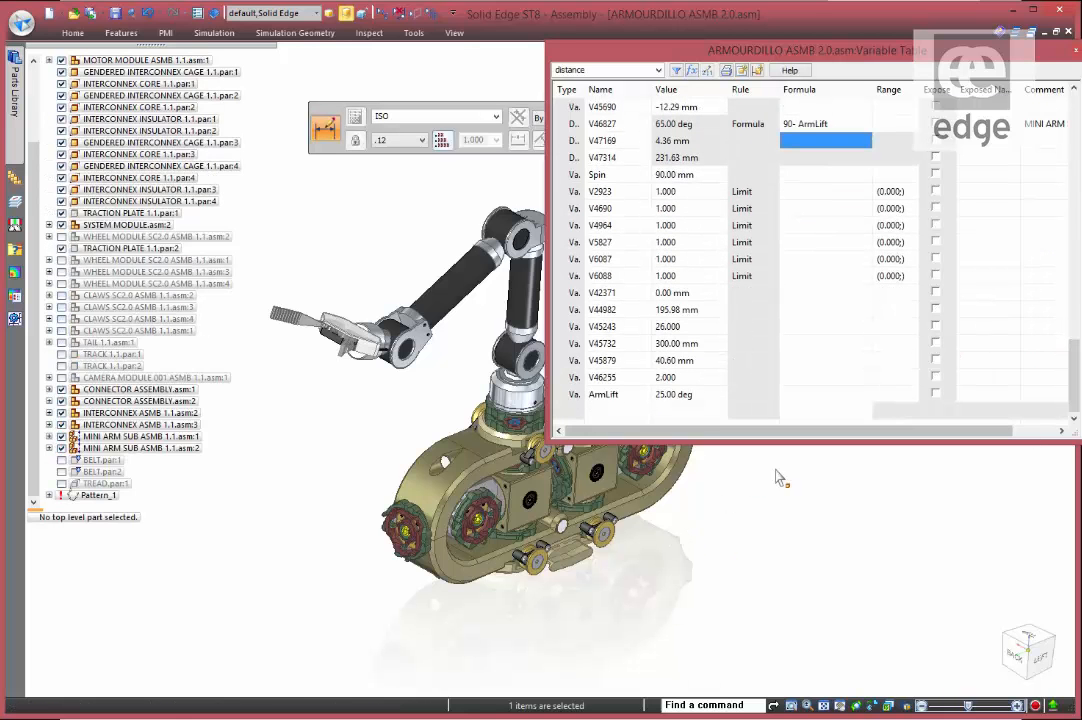
left_click_drag(790, 440, 795, 265)
left_click_drag(672, 55, 645, 464)
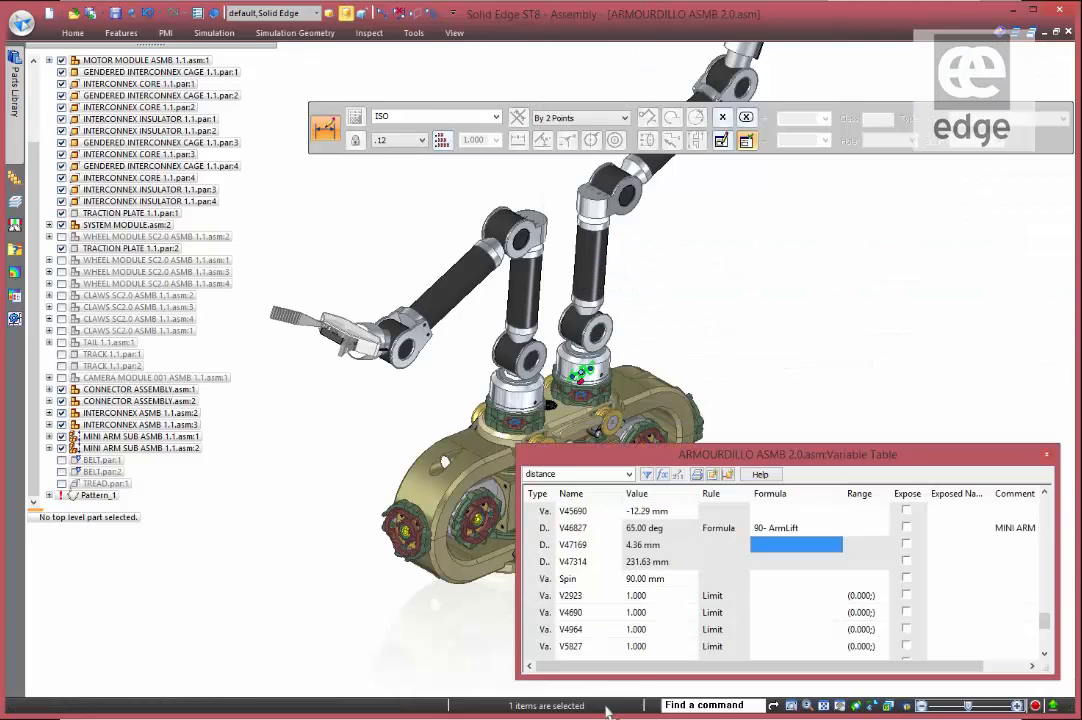
left_click_drag(1043, 614, 1044, 640)
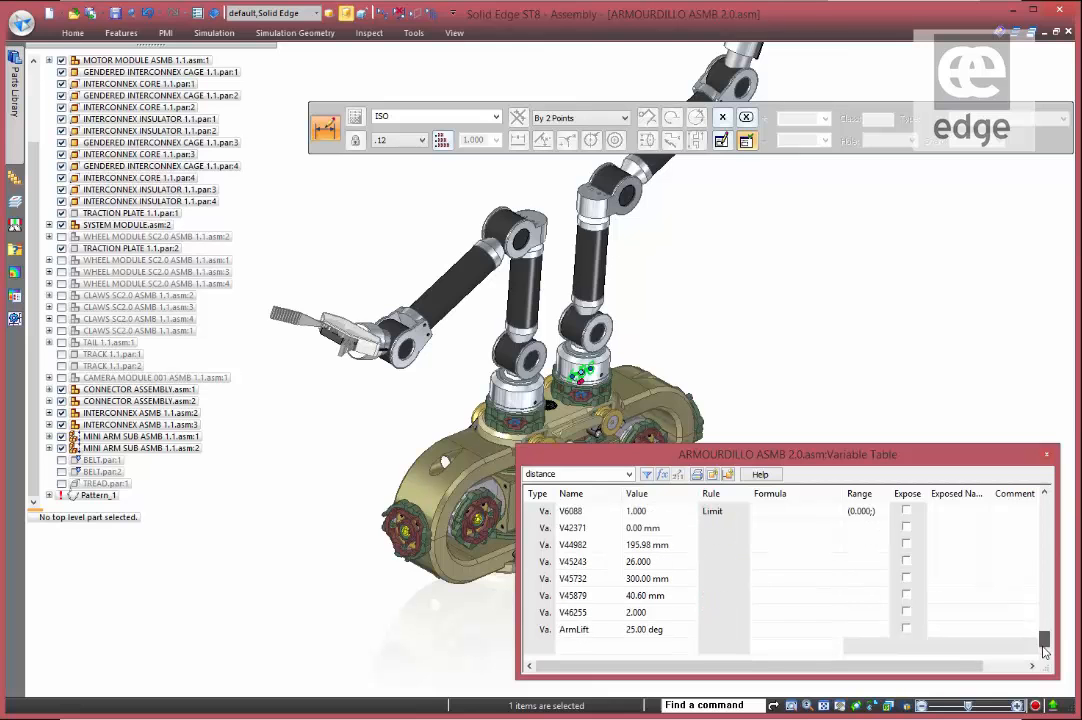
left_click(645, 629)
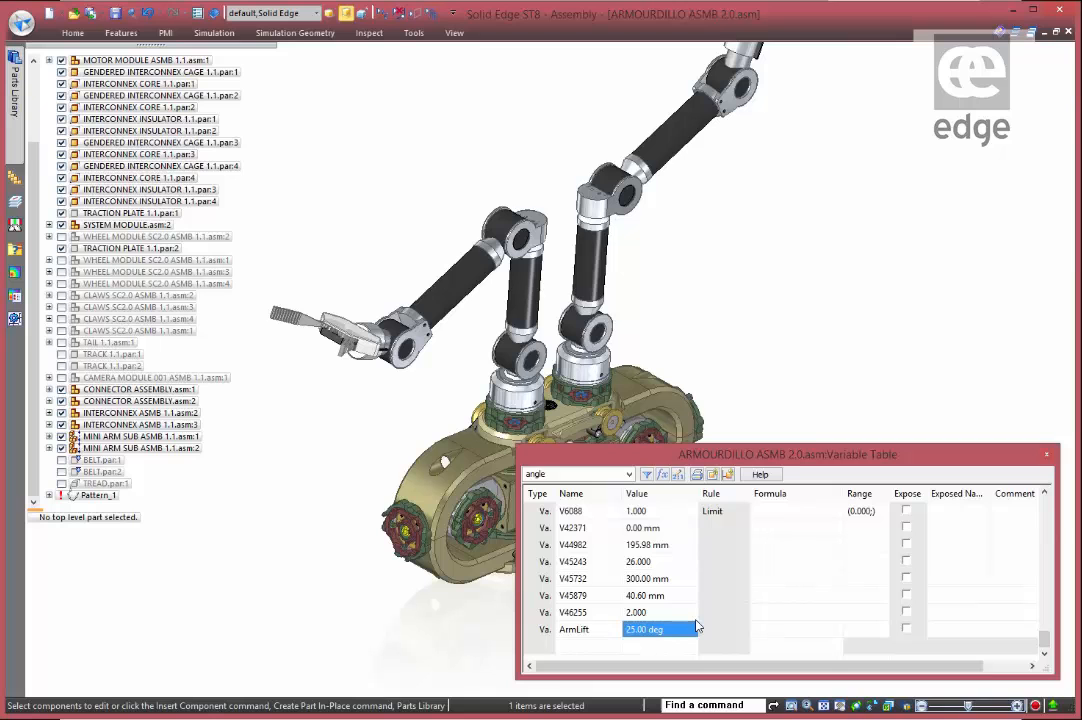
type("45")
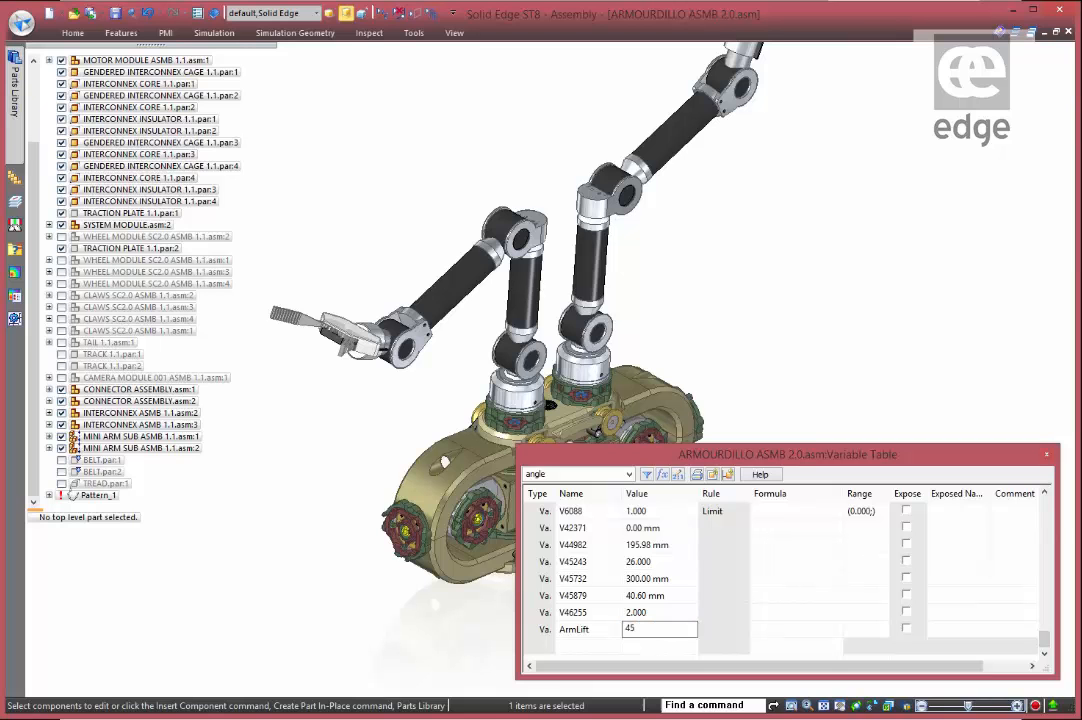
left_click(698, 628)
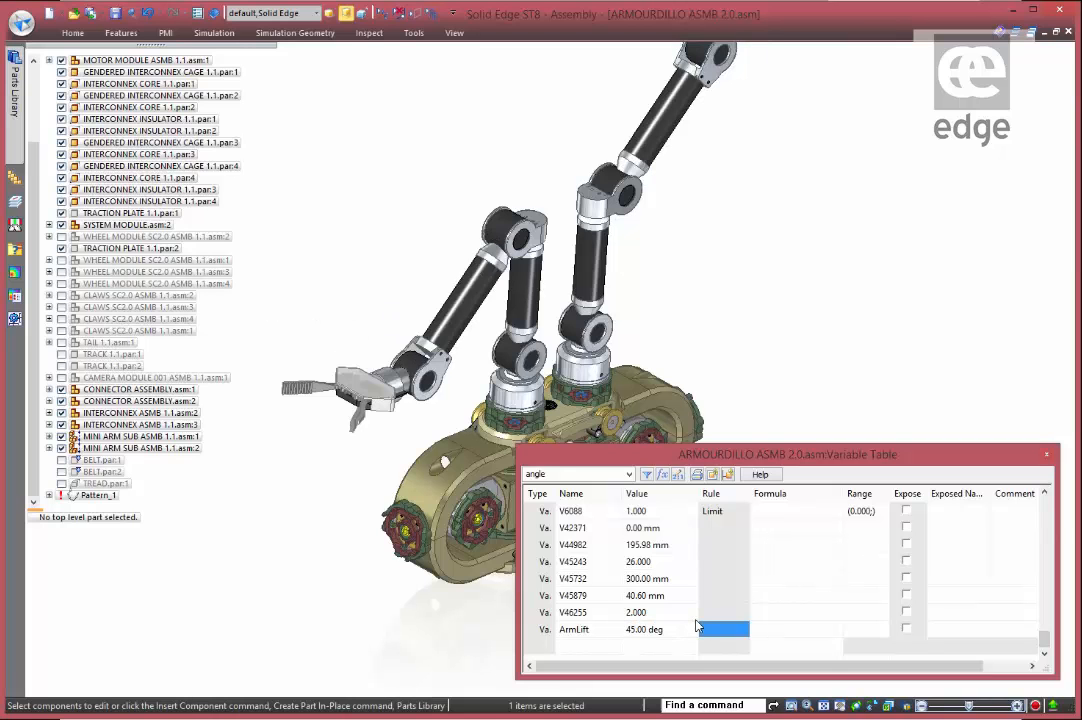
Set the ArmLift variable to 20 deg to test the arms' motion
left_click(654, 632)
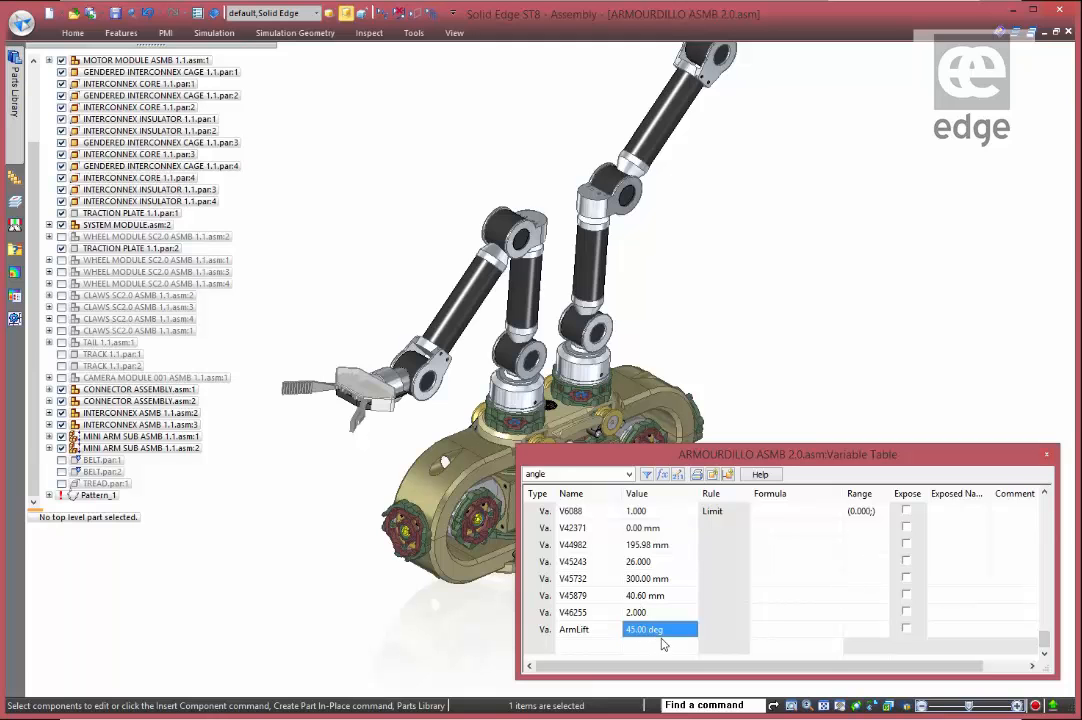
type("20")
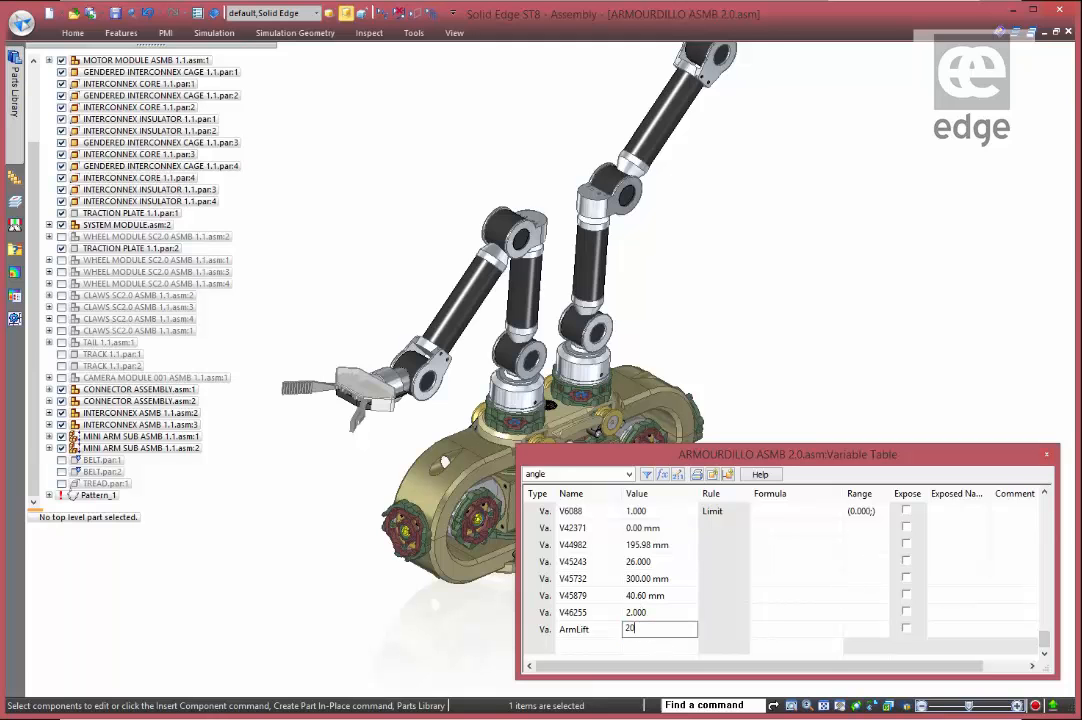
key("Return")
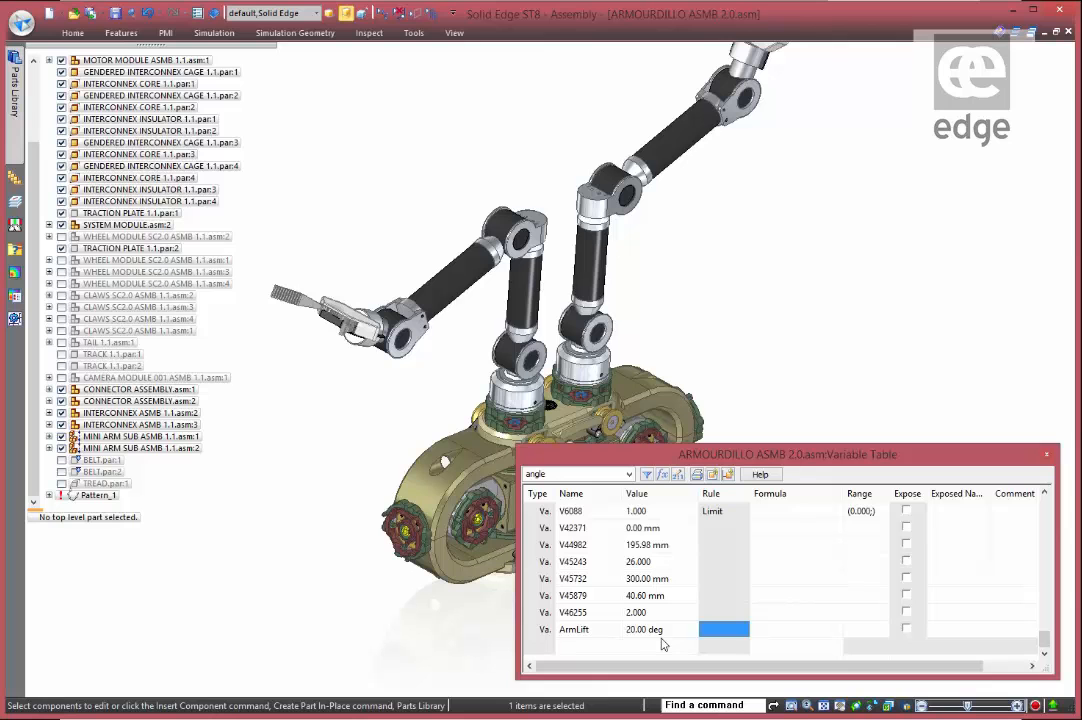
Set the ArmLift variable to 25 deg and close the variable table
left_click(643, 634)
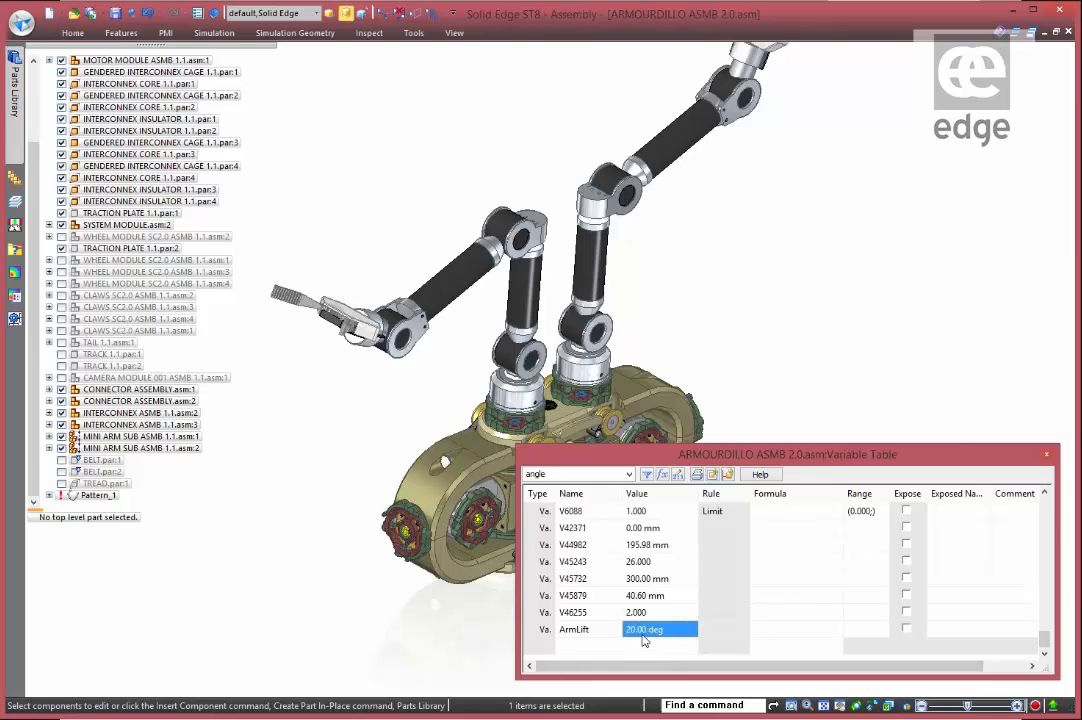
type("25")
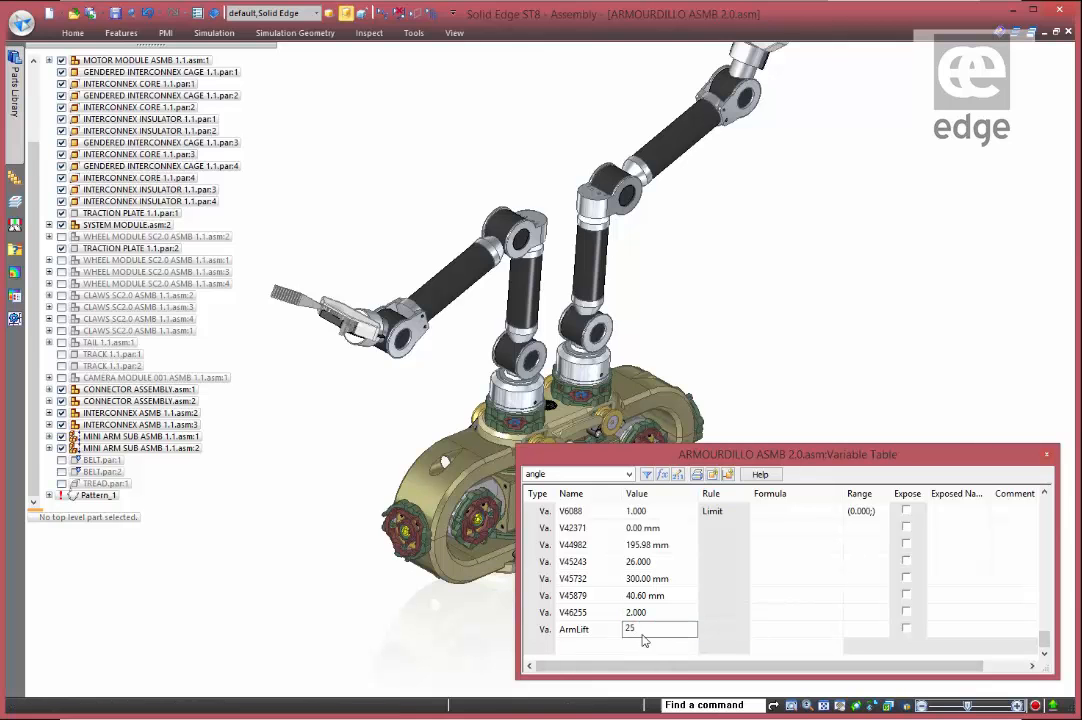
key("Return")
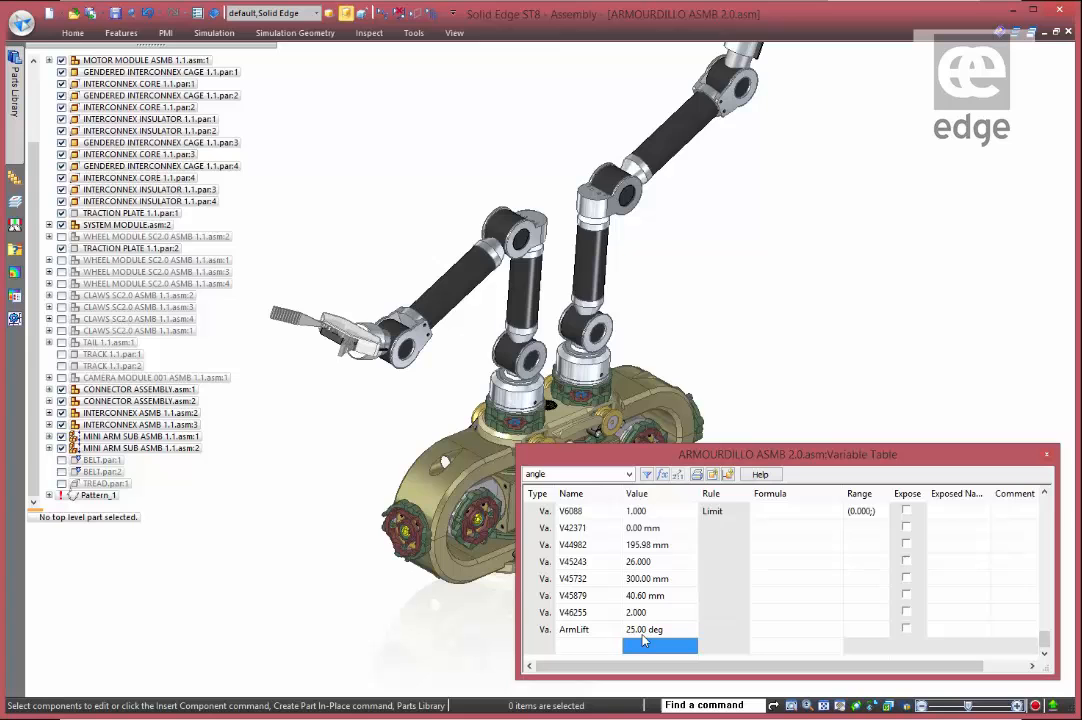
left_click(1046, 459)
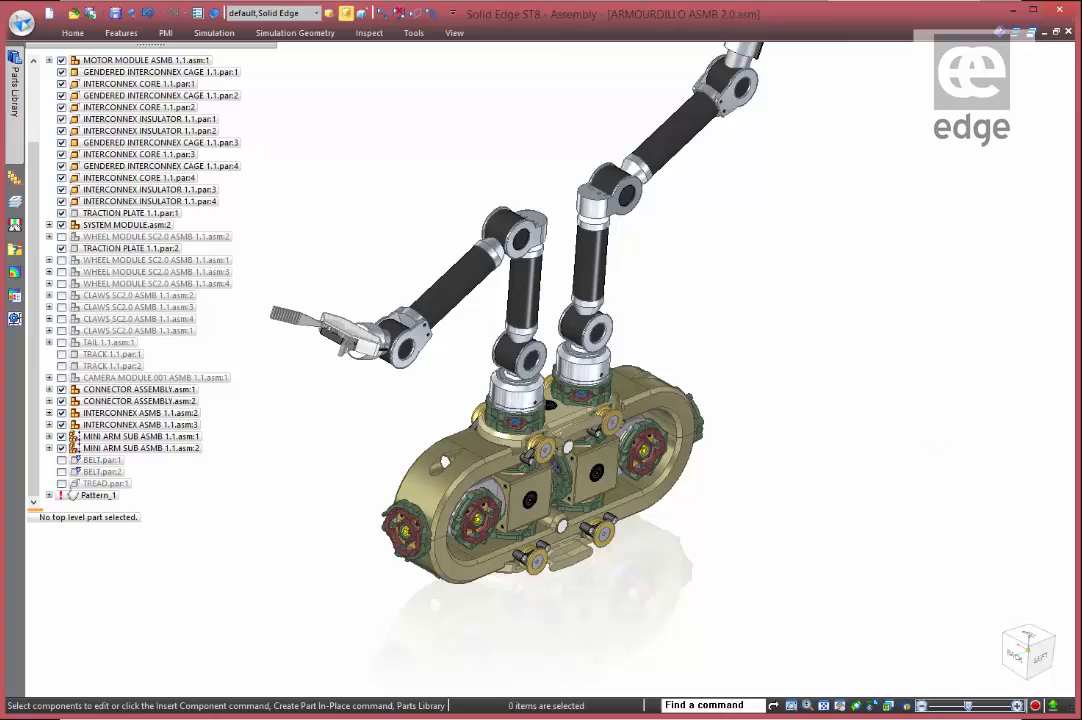
Start a variable table motor and choose ArmLift as its driving variable
left_click(74, 35)
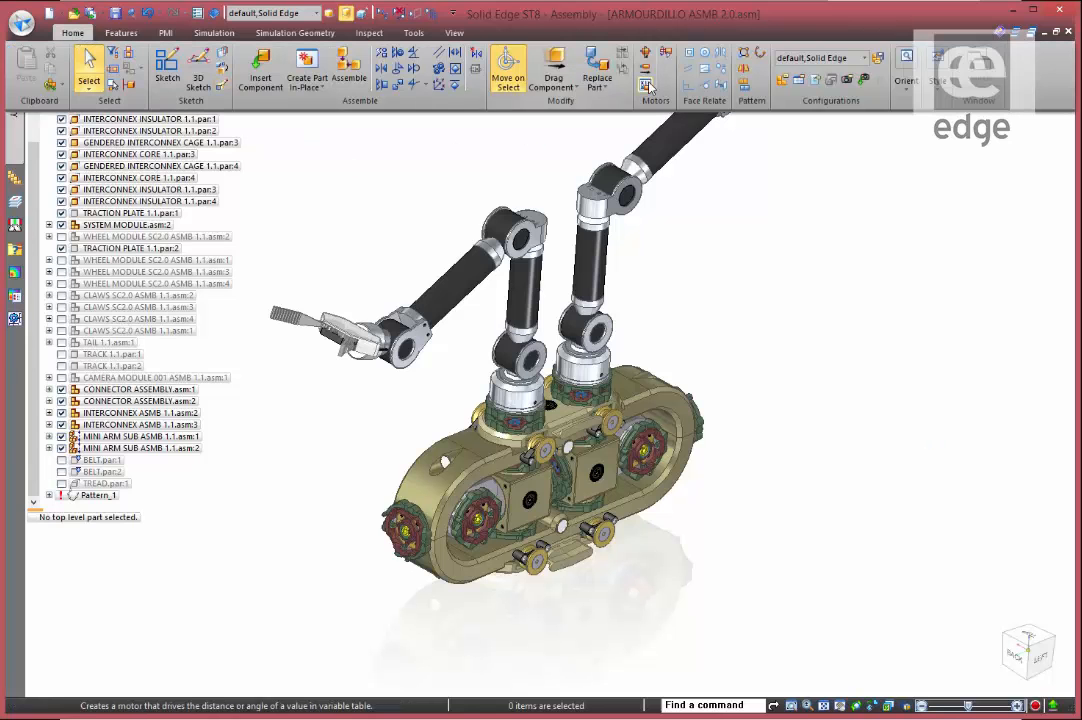
left_click(500, 86)
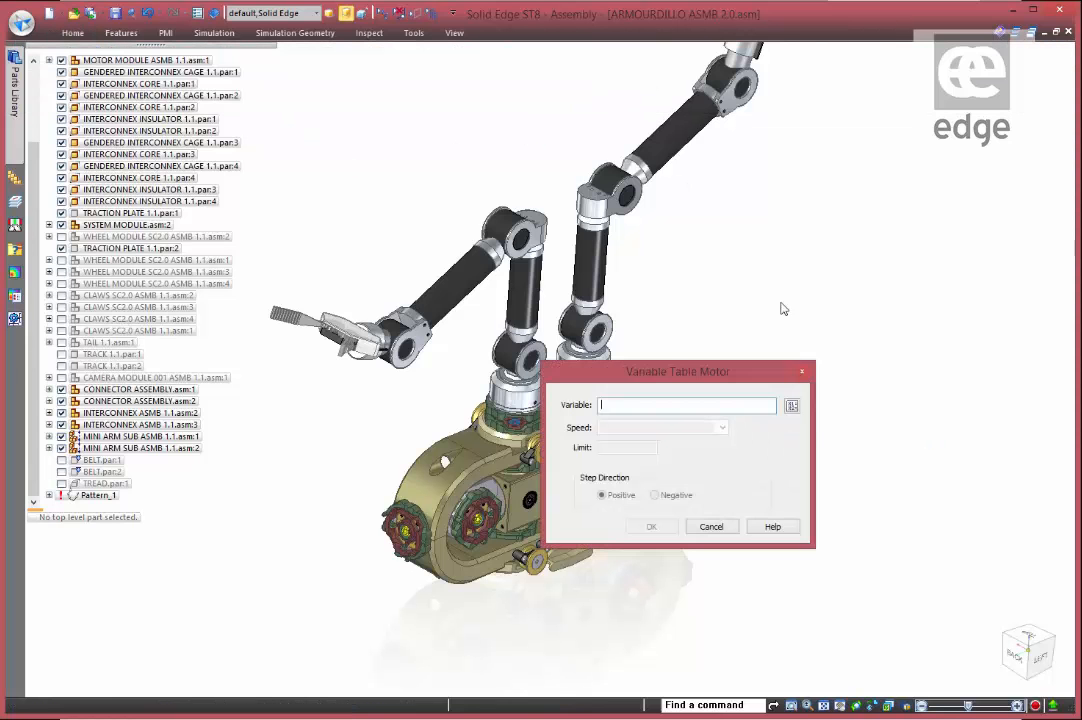
left_click(791, 405)
left_click_drag(1044, 512, 1036, 640)
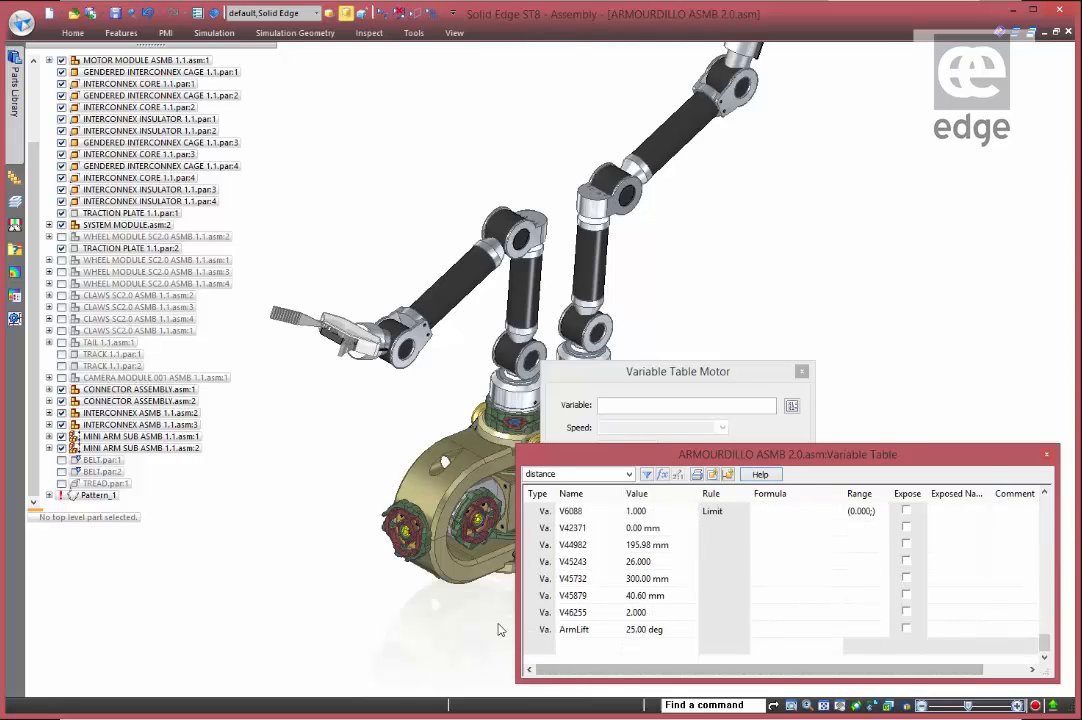
left_click(568, 630)
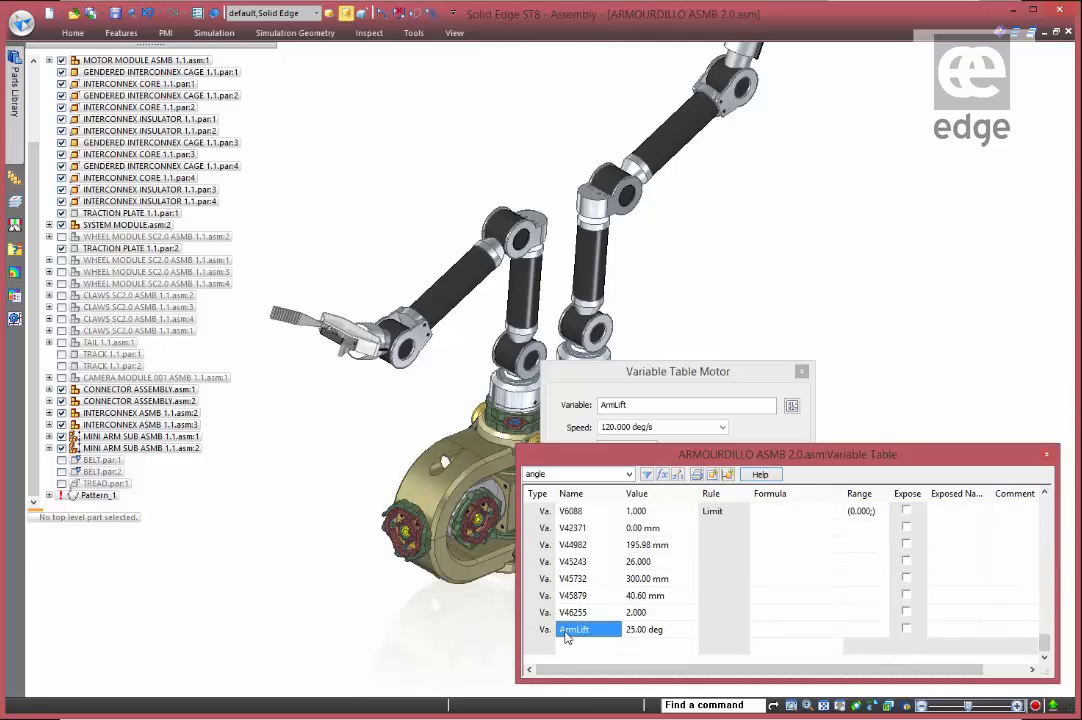
left_click(604, 376)
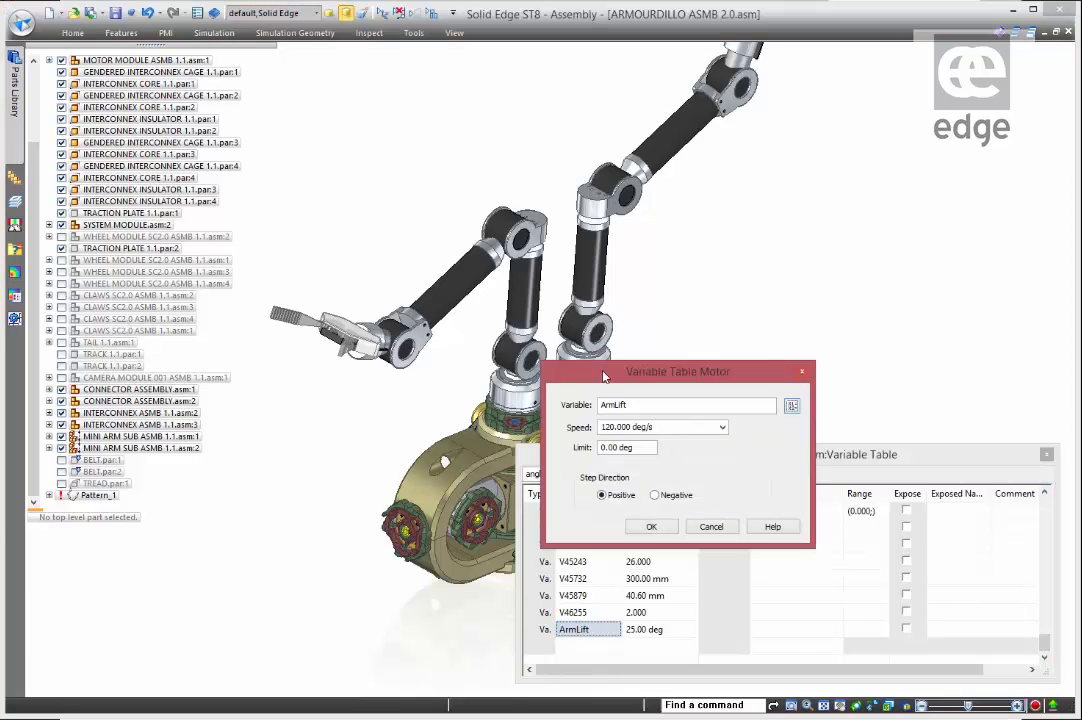
Set the ArmLift motor's speed to 2 deg/s and its limit to 35 deg, and create it
left_click(722, 430)
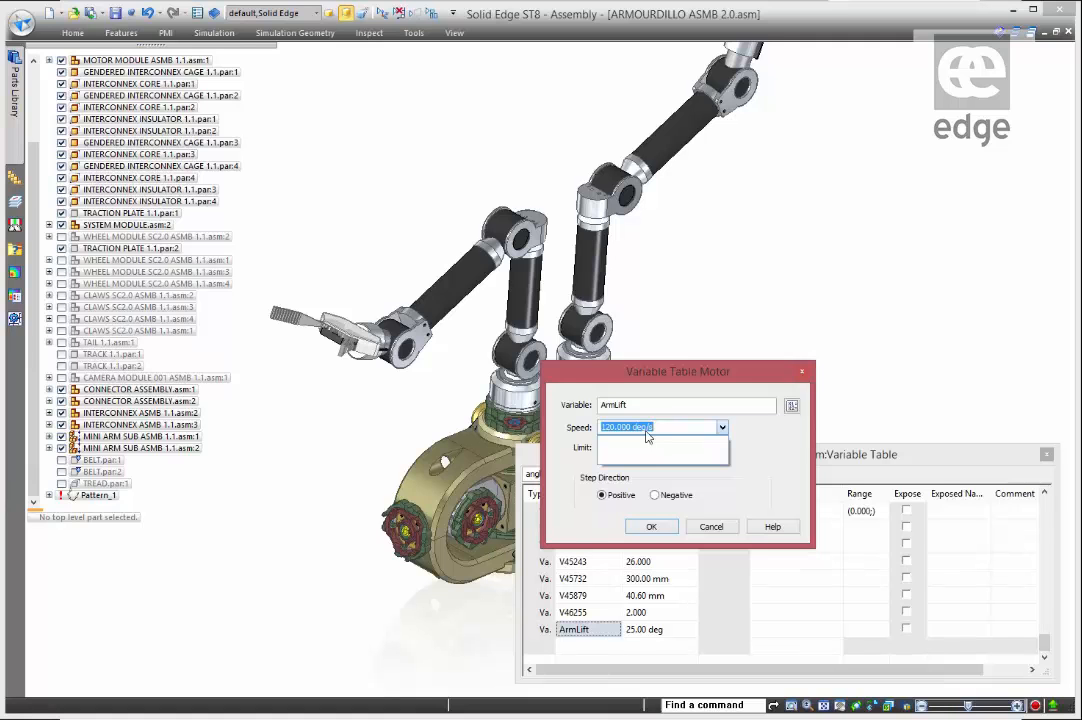
type("2")
key("Tab")
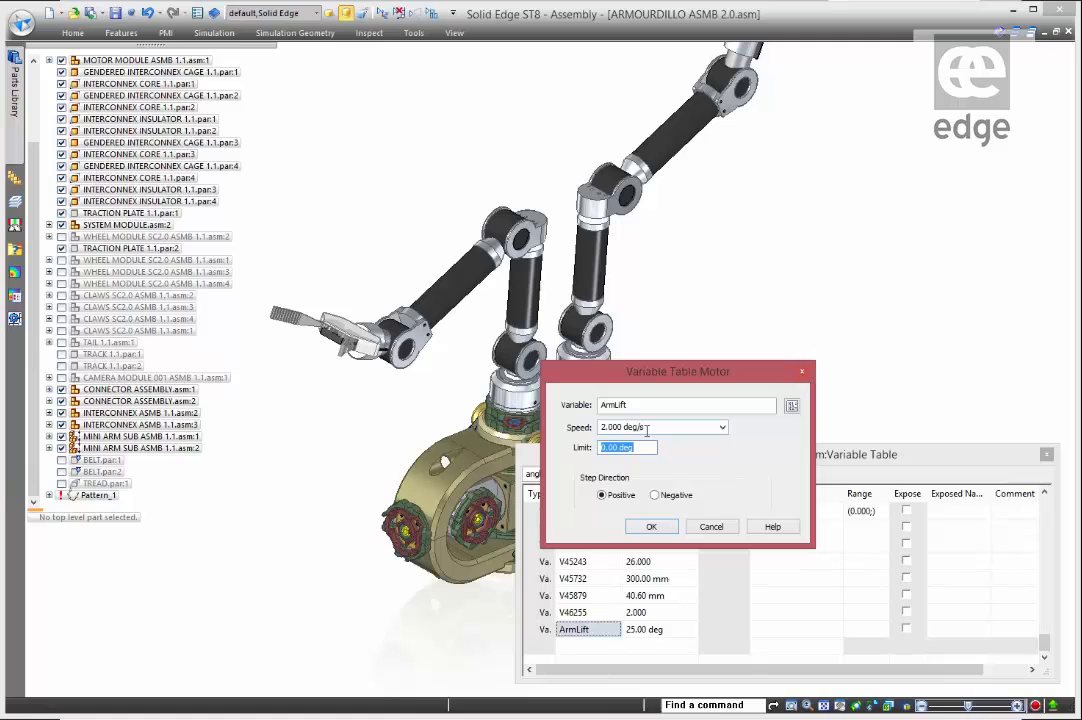
type("35")
key("Return")
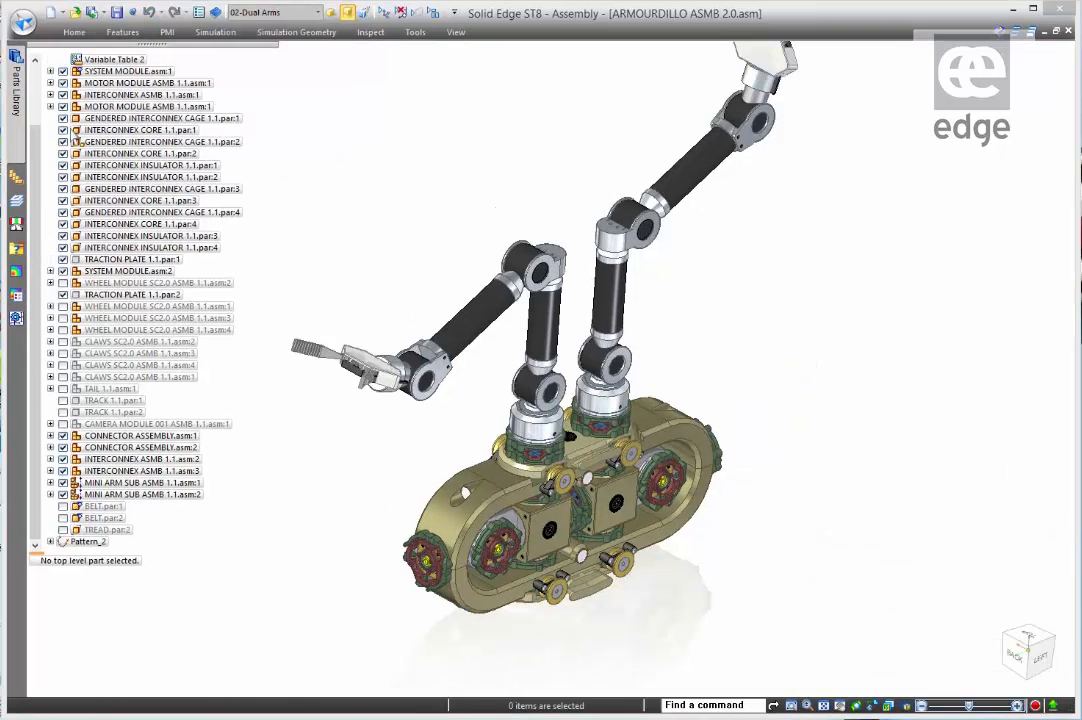
Apply the 01-Belt Drive and 02-Dual Arms display configurations together to the assembly
scroll(100, 130, "up", 2)
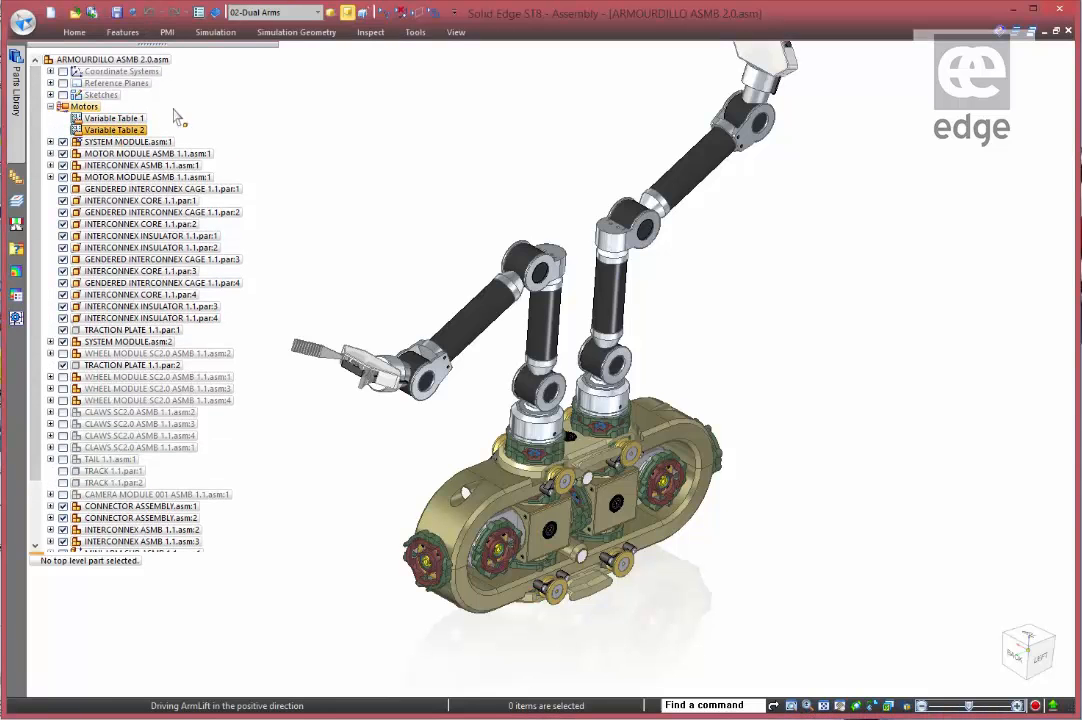
left_click(320, 13)
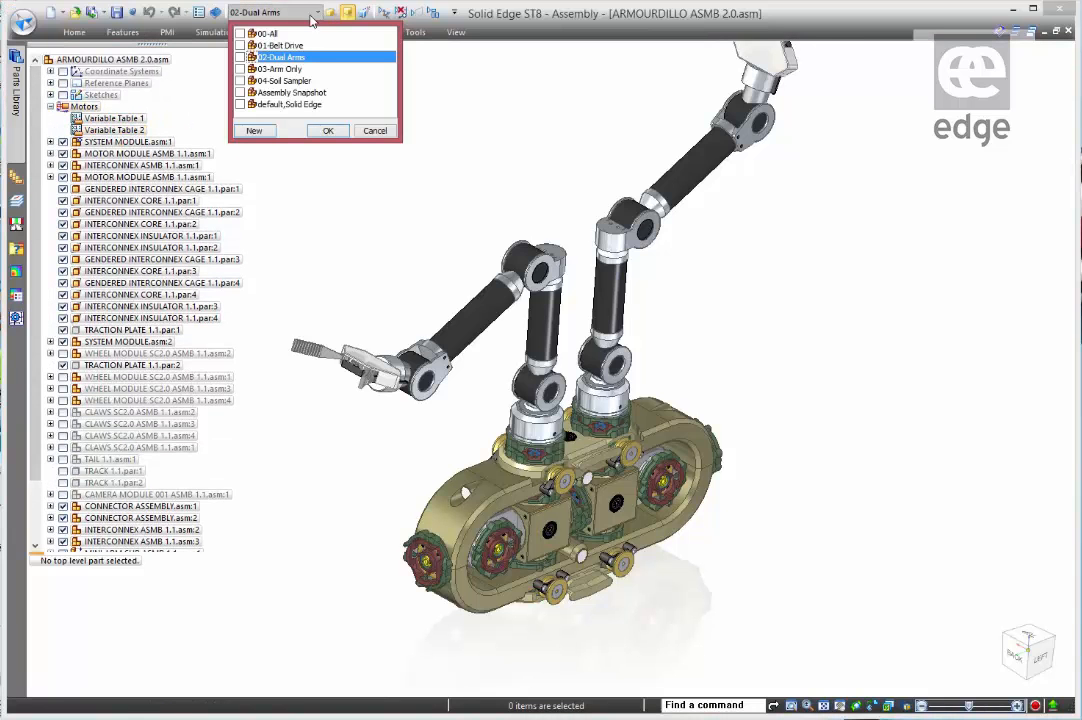
left_click(240, 45)
left_click(240, 57)
left_click(327, 130)
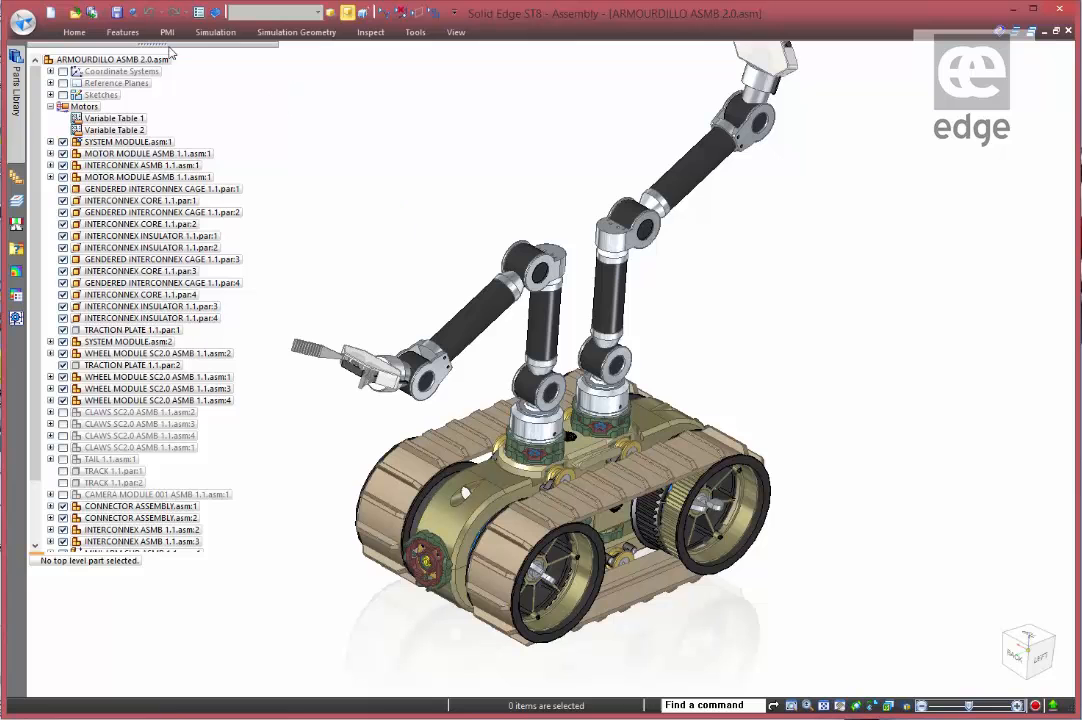
Start a motor simulation with no analysis, including Variable Table 1 and Variable Table 2 and using motor limits as duration
left_click(74, 32)
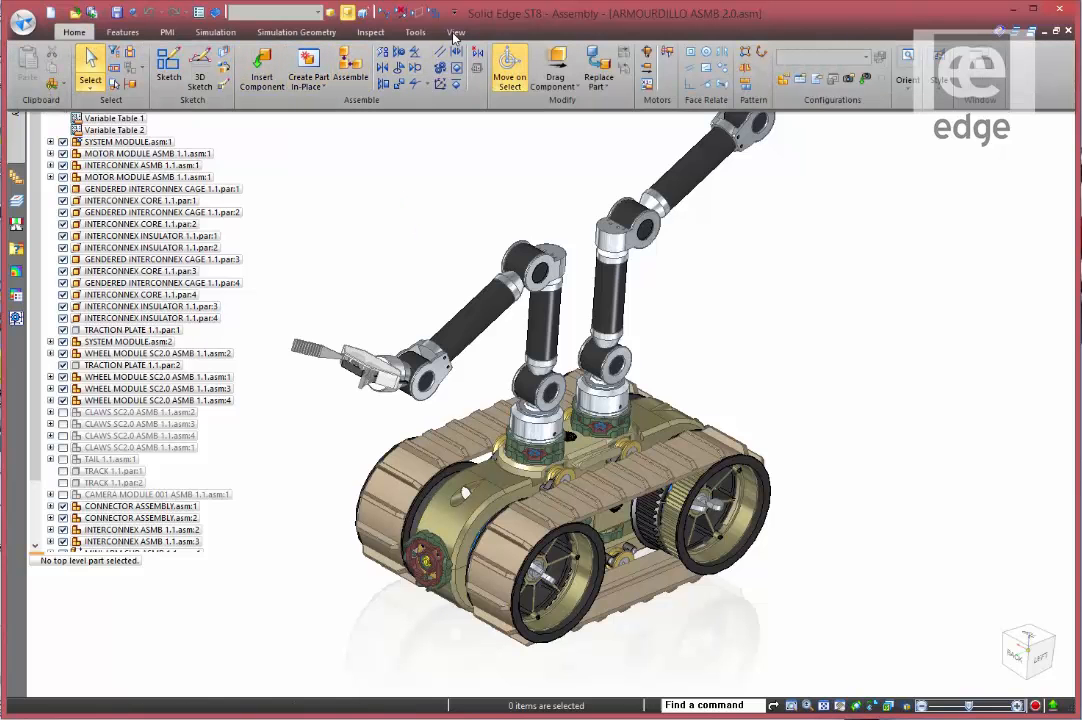
left_click(667, 56)
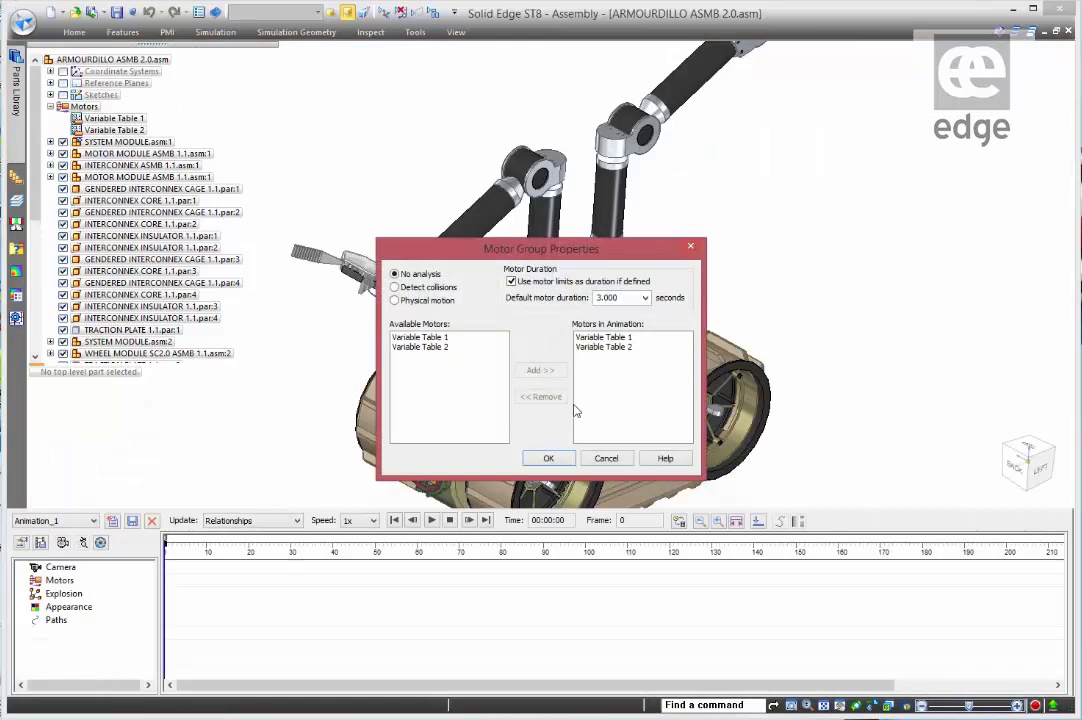
left_click(548, 458)
Copy the Variable Table 1 motor's duration and insert it mirrored on the same track, starting at about frame 49
left_click(308, 594)
right_click(309, 597)
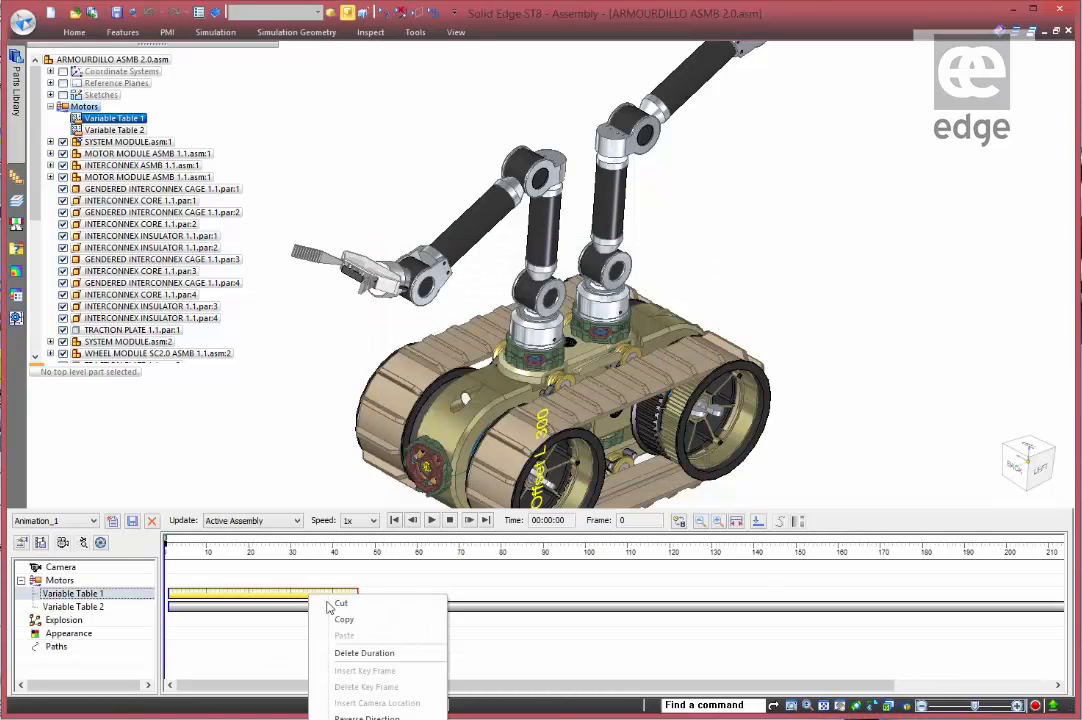
left_click(354, 621)
left_click(372, 597)
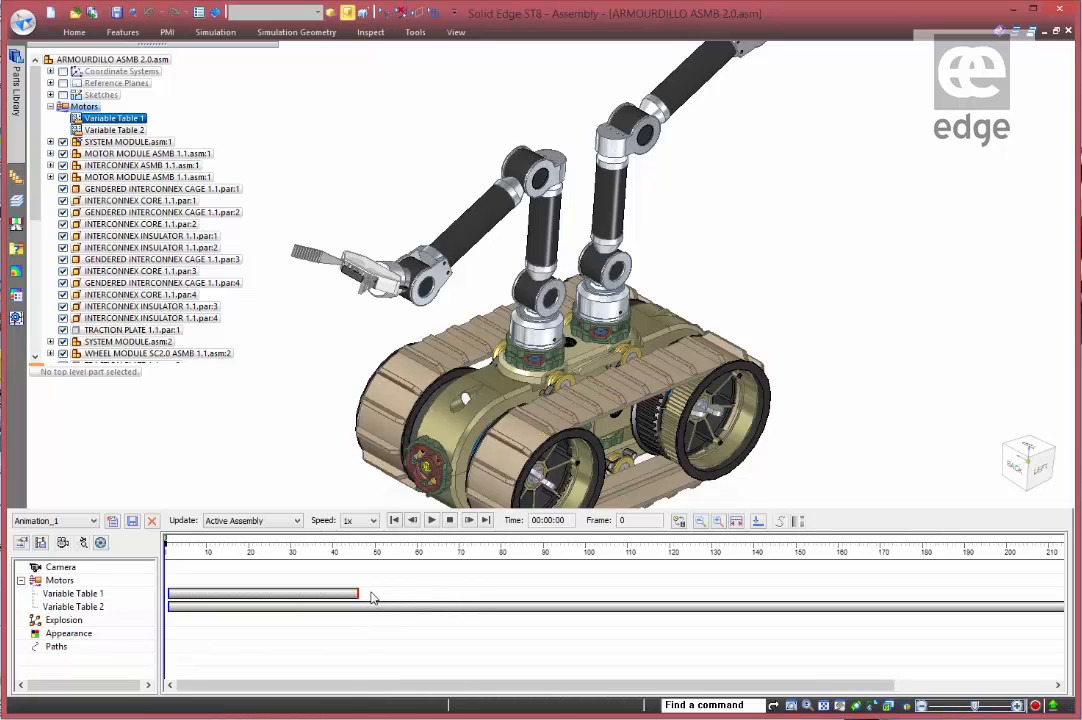
right_click(372, 597)
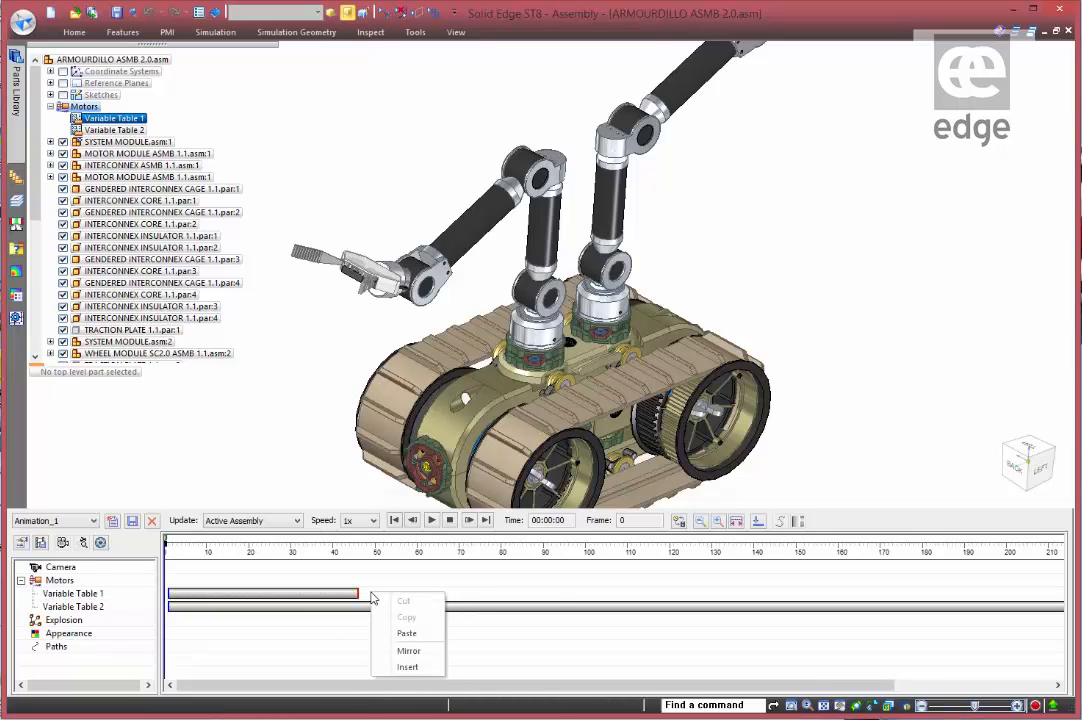
left_click(404, 650)
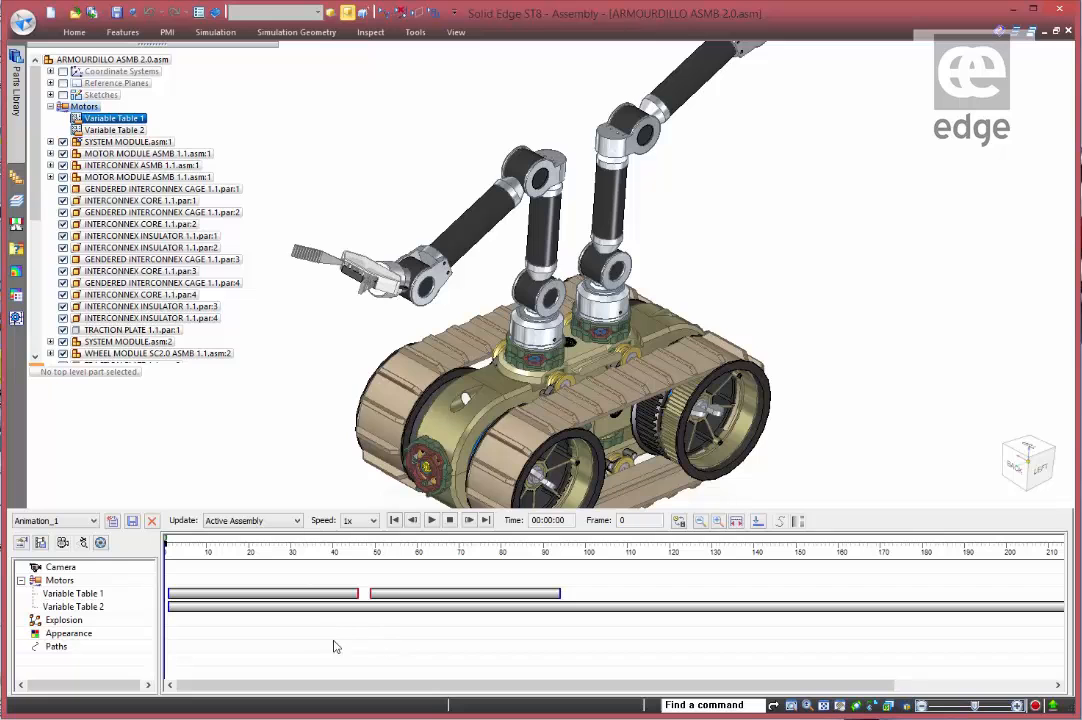
Play the animation to check the belt and arm motion, raising the playback speed to 2x and 4x, and stop it
left_click(431, 521)
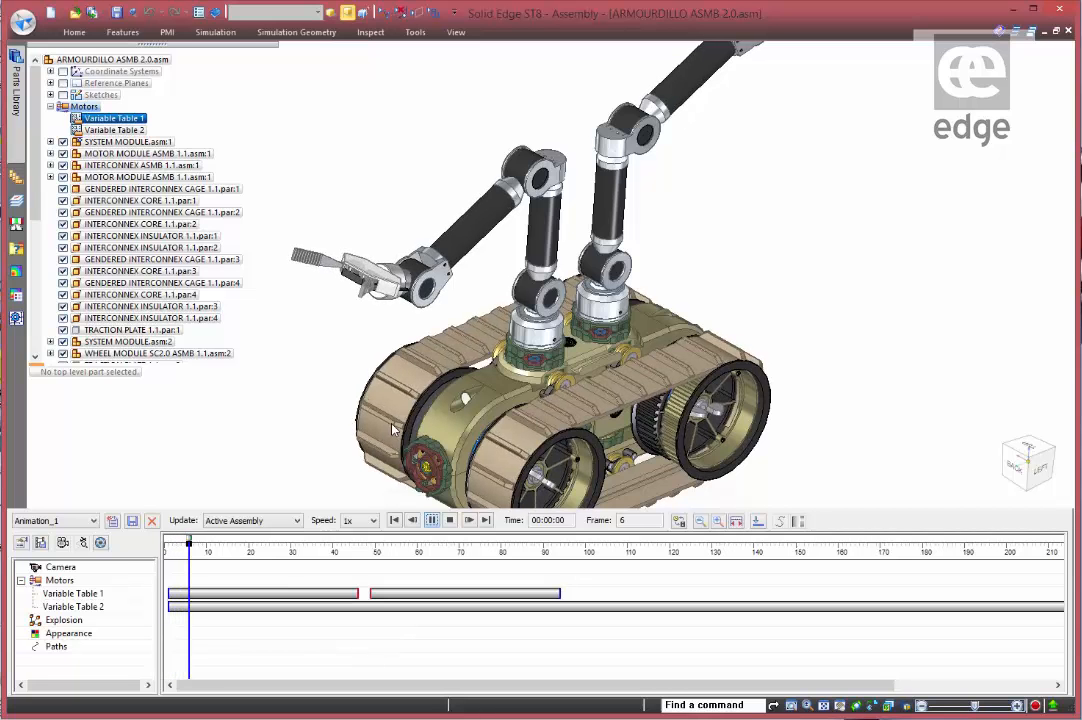
left_click(373, 521)
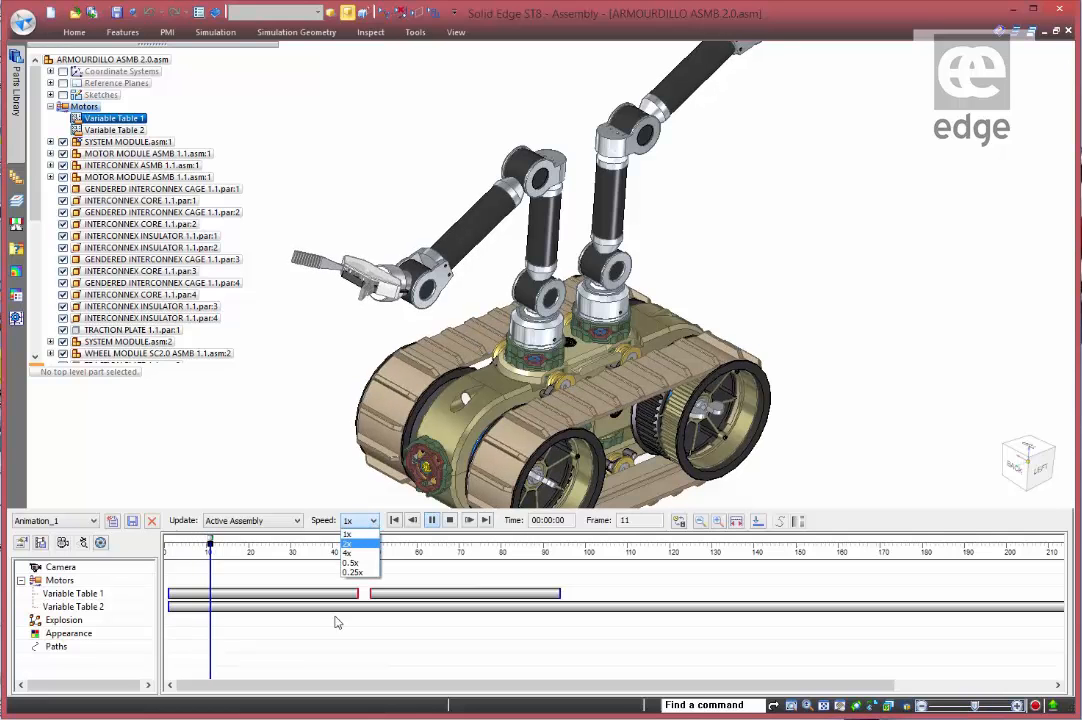
left_click(350, 546)
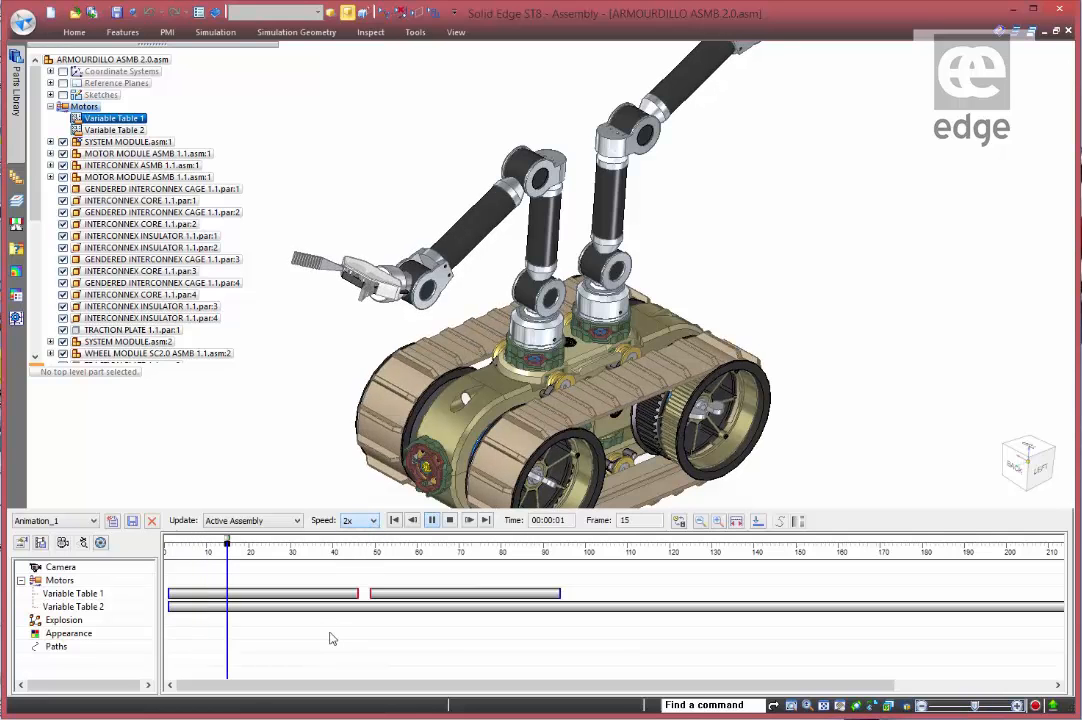
left_click(375, 525)
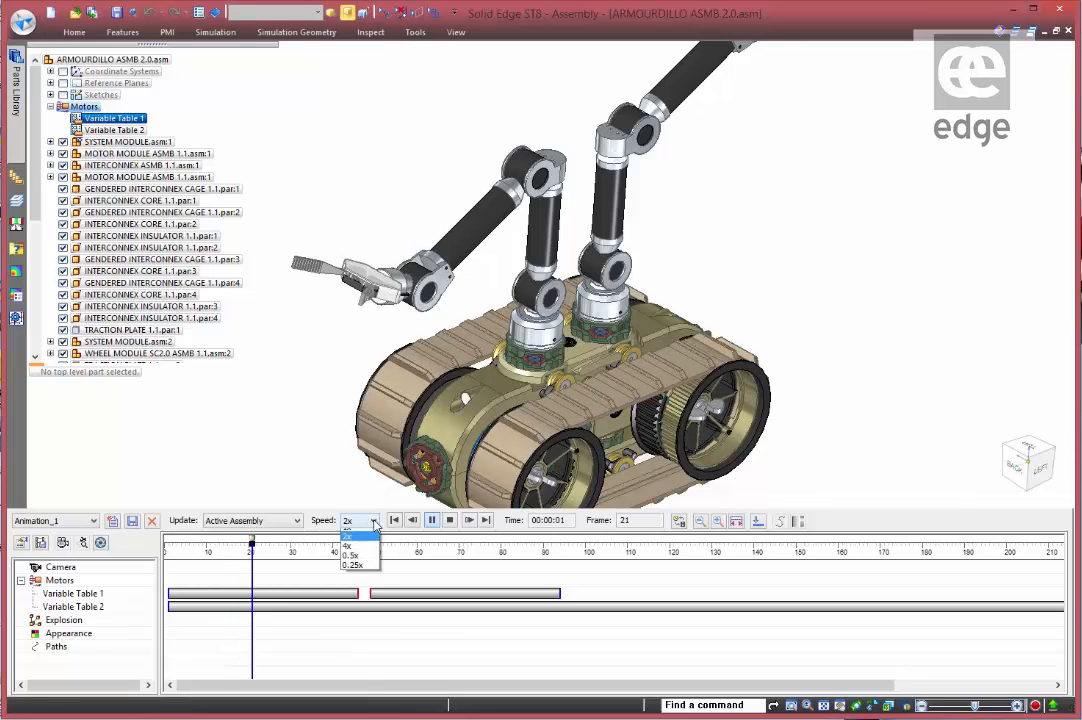
left_click(355, 559)
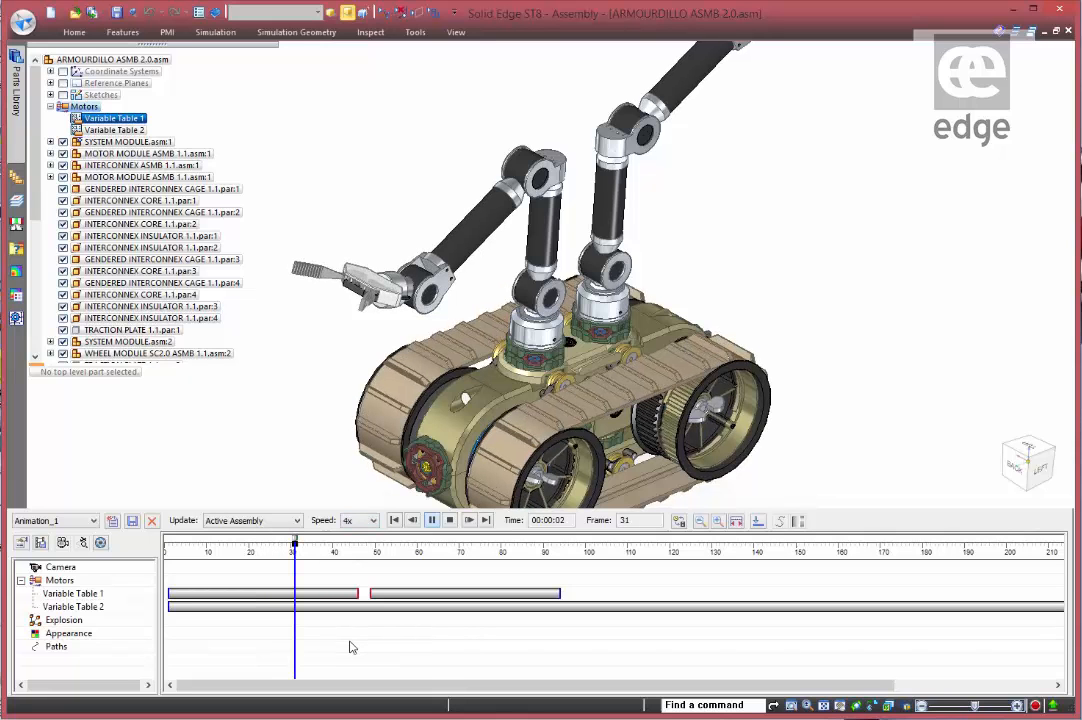
left_click(450, 521)
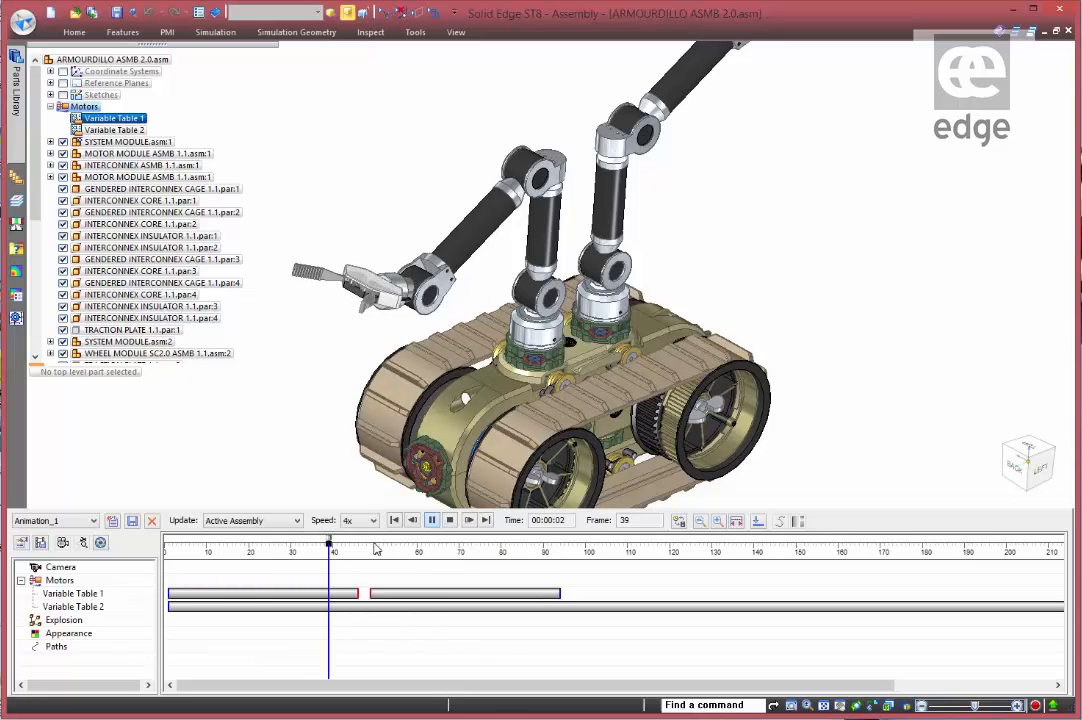
Open the option to save the animation as a movie and examine the available file types, keeping WMV
left_click(40, 543)
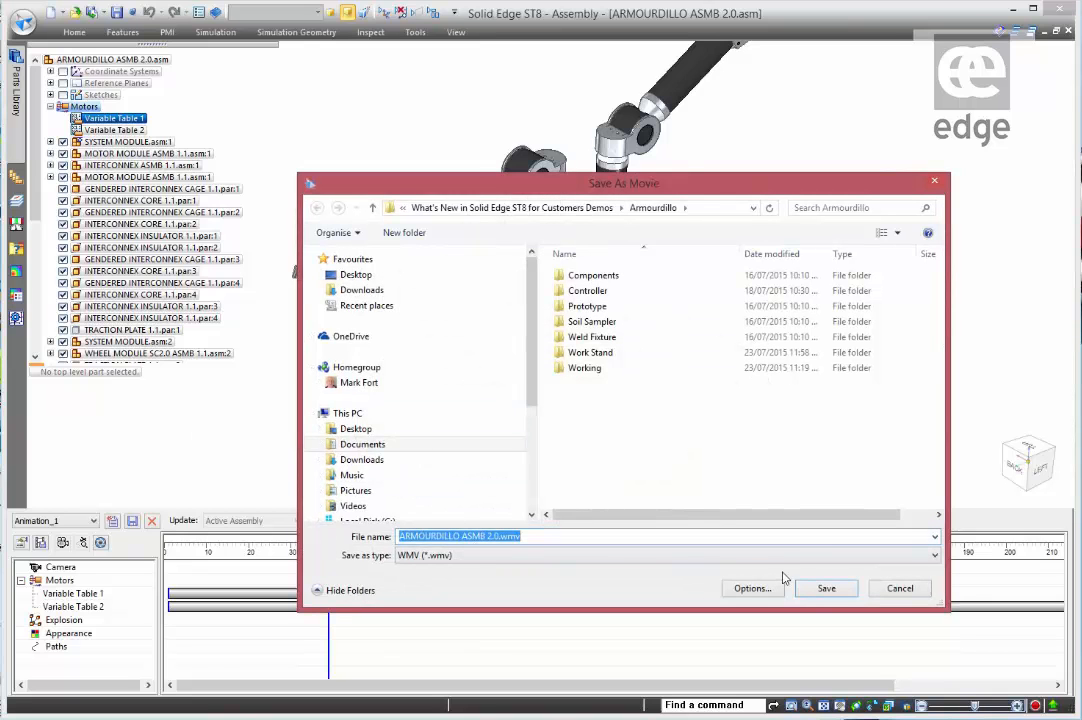
left_click(935, 558)
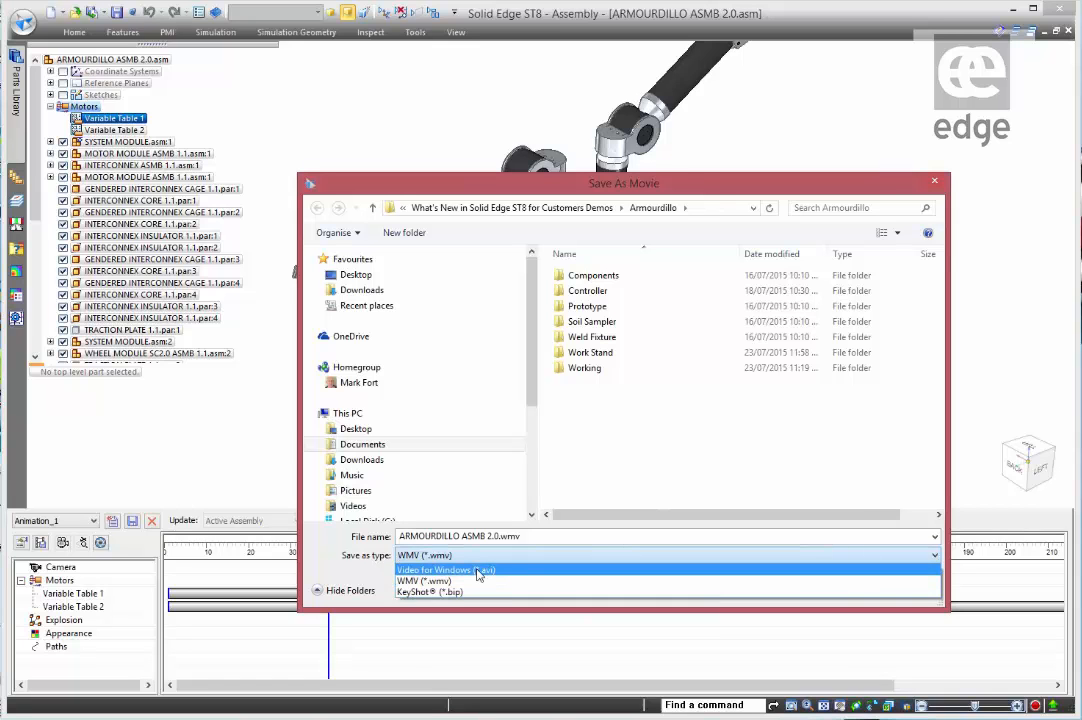
left_click(853, 465)
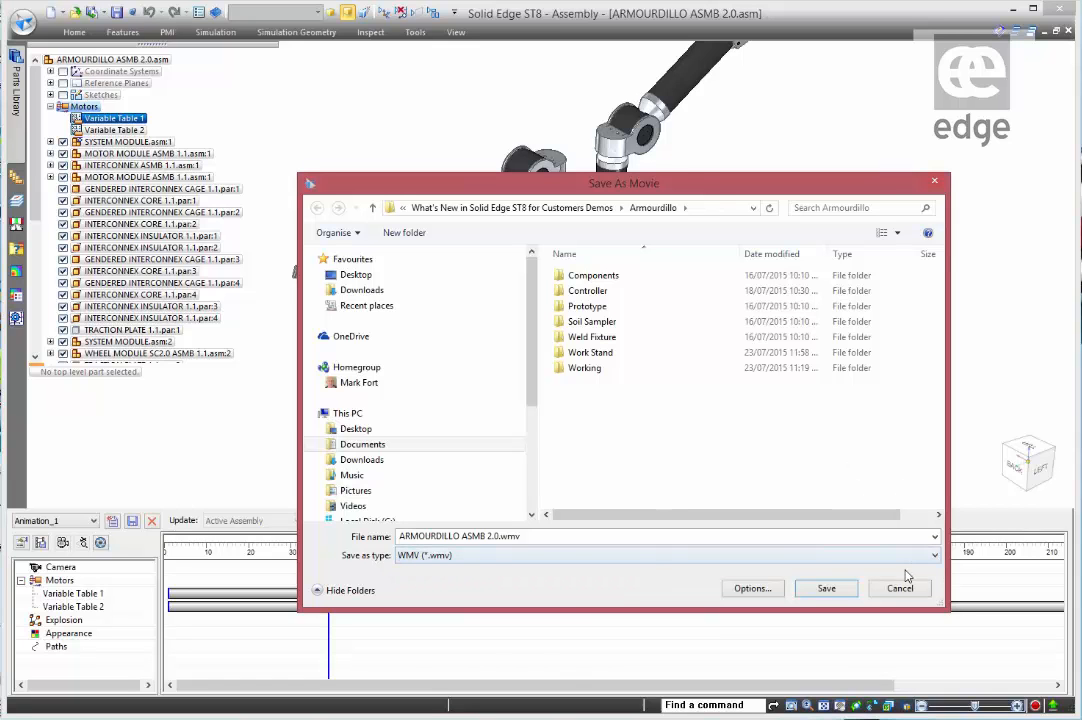